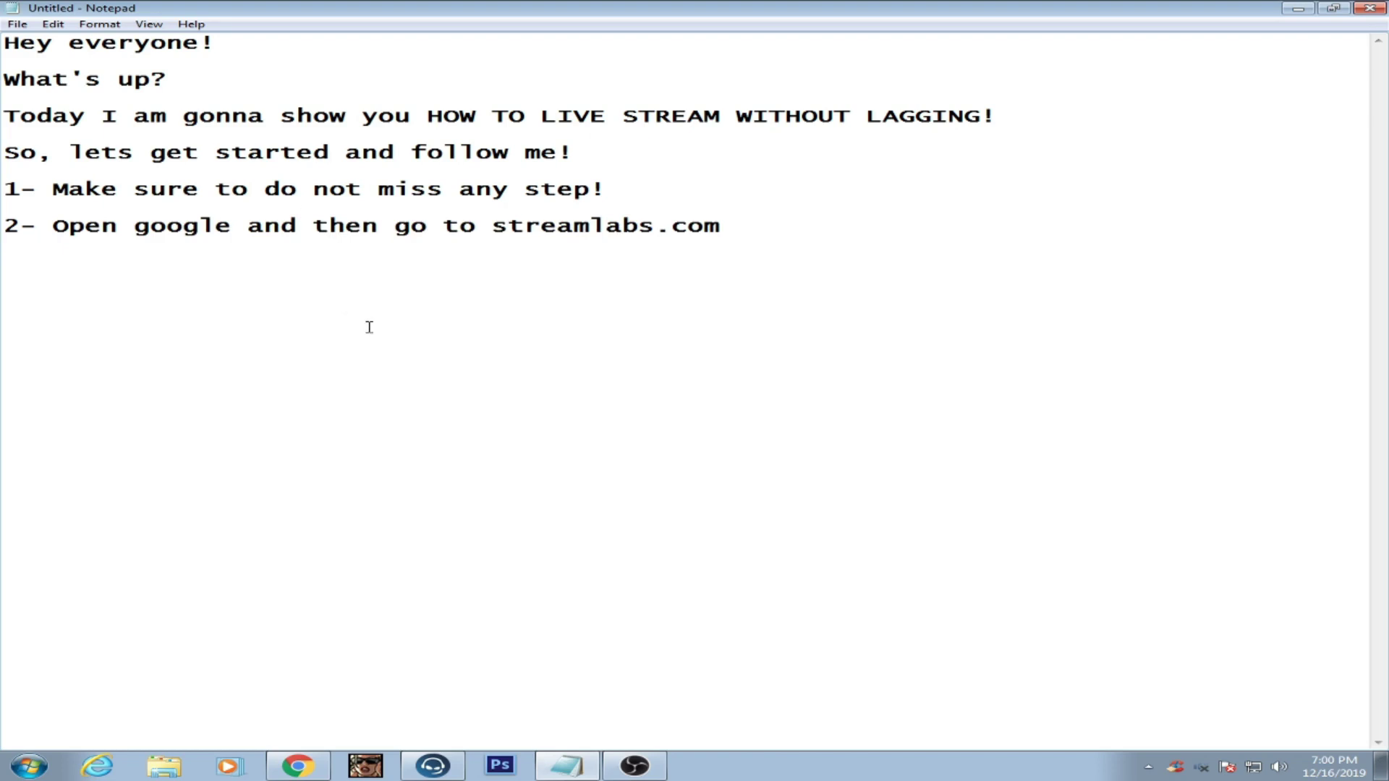
Add the note line "3- Download the StreamLABS OBS." below the second instruction
key(Return)
text(3- Download the StreamLABS OBS.)
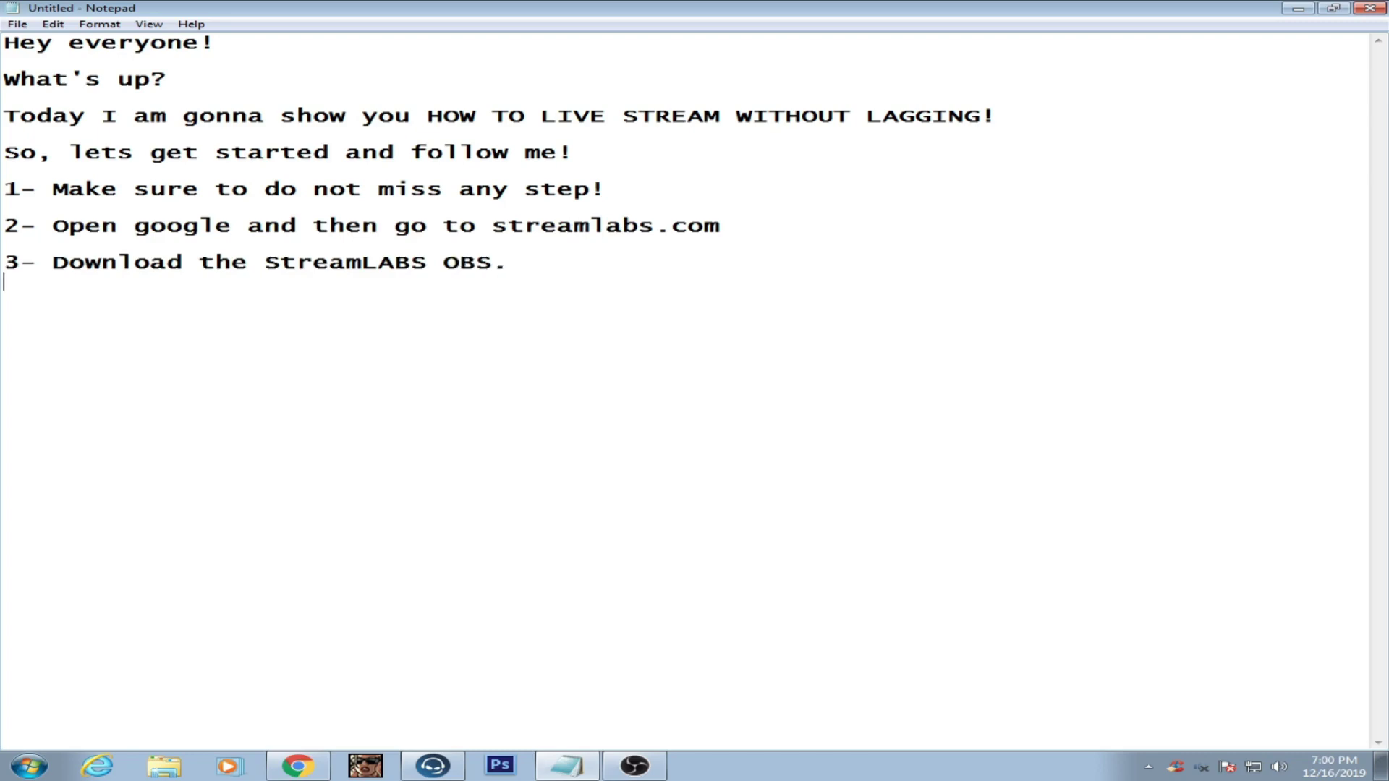
Switch to Chrome and start downloading Streamlabs OBS from the streamlabs.com home page
click(297, 766)
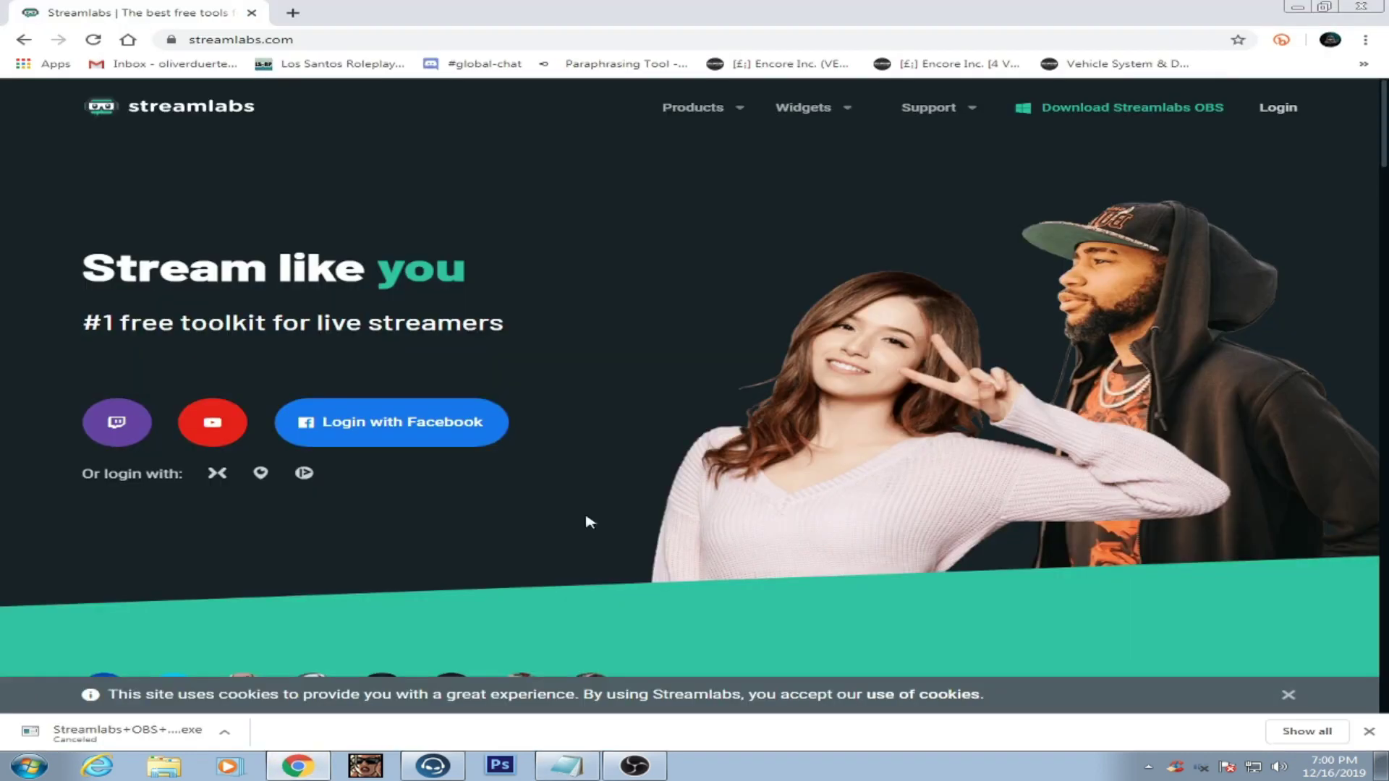
click(1172, 110)
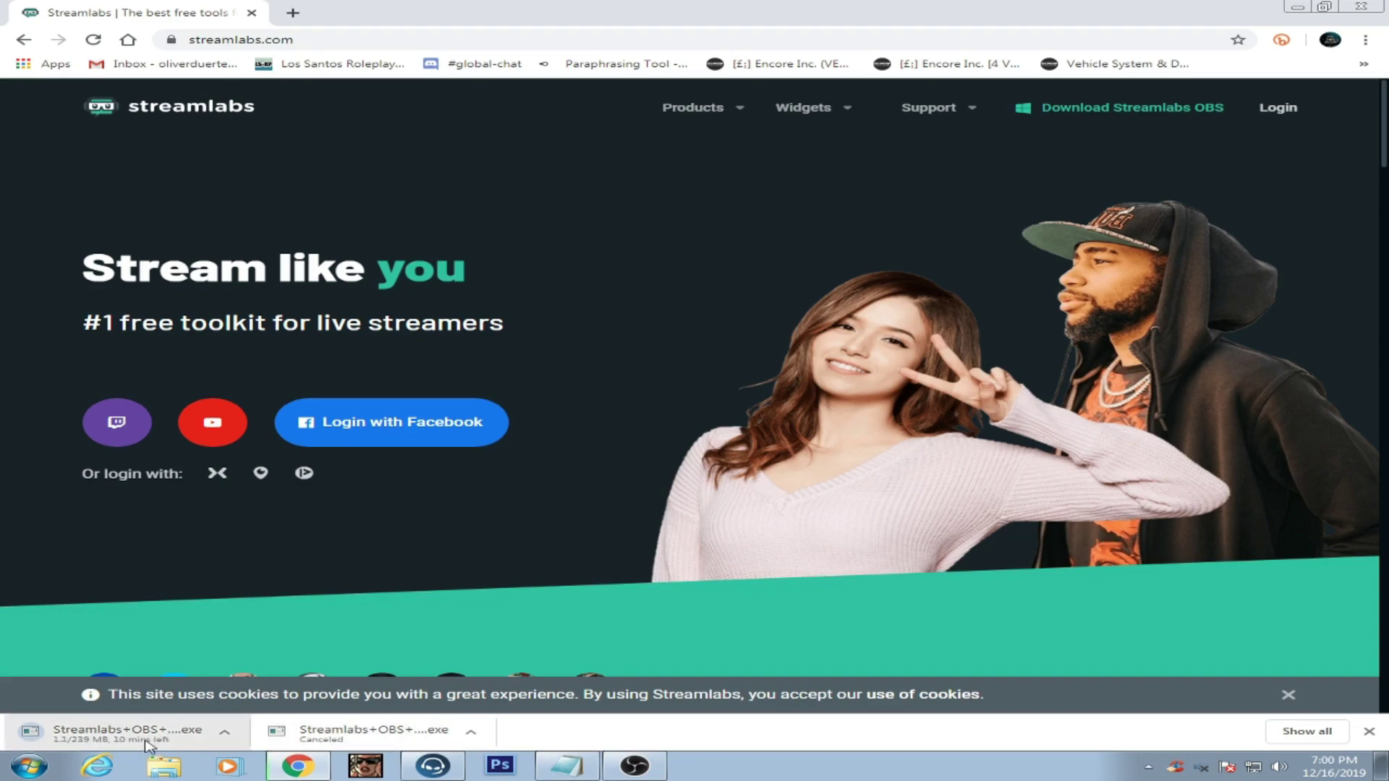
Back in Notepad, add the line "4- I am gonna cut this off cuz I already had it downloaded."
click(564, 766)
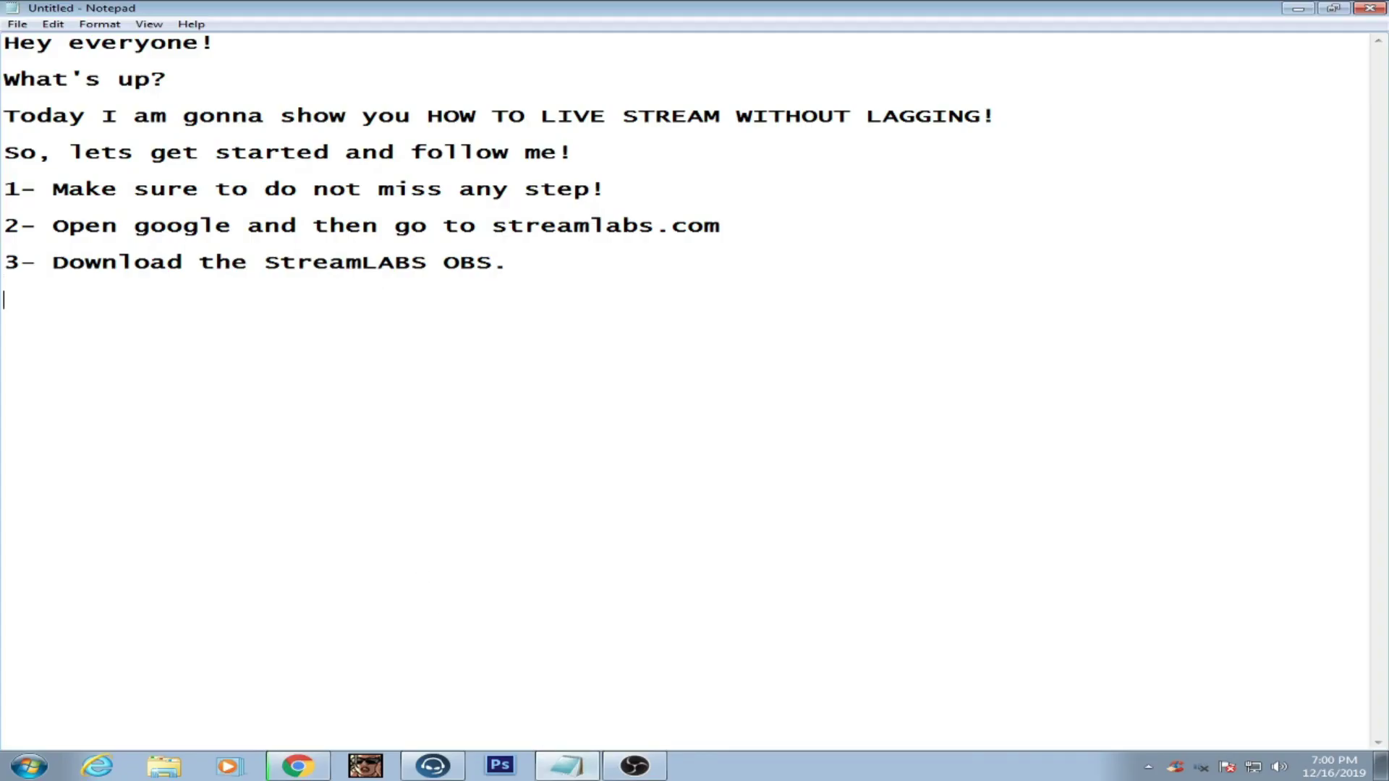
text(4- I am gonna c)
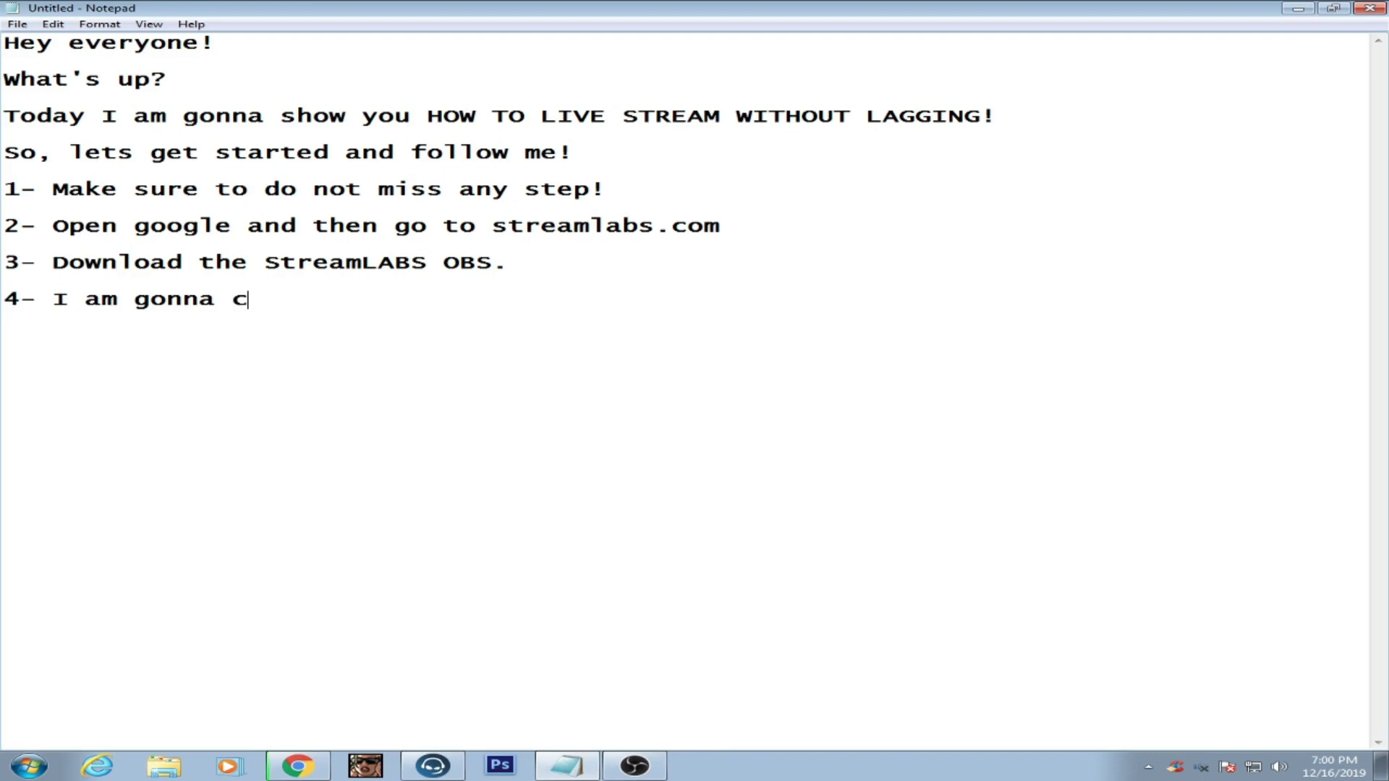
text(ut this off cc)
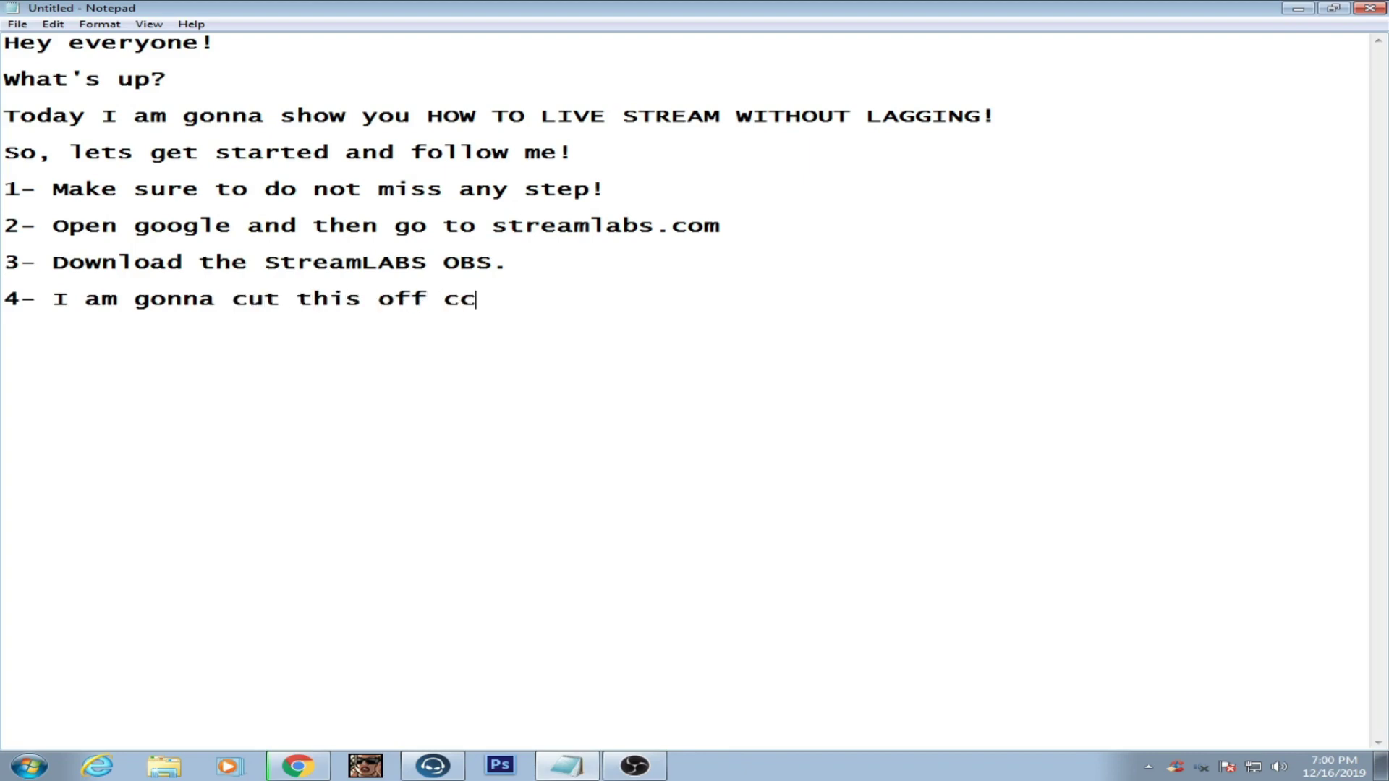
key(BackSpace)
text(uz I already ha)
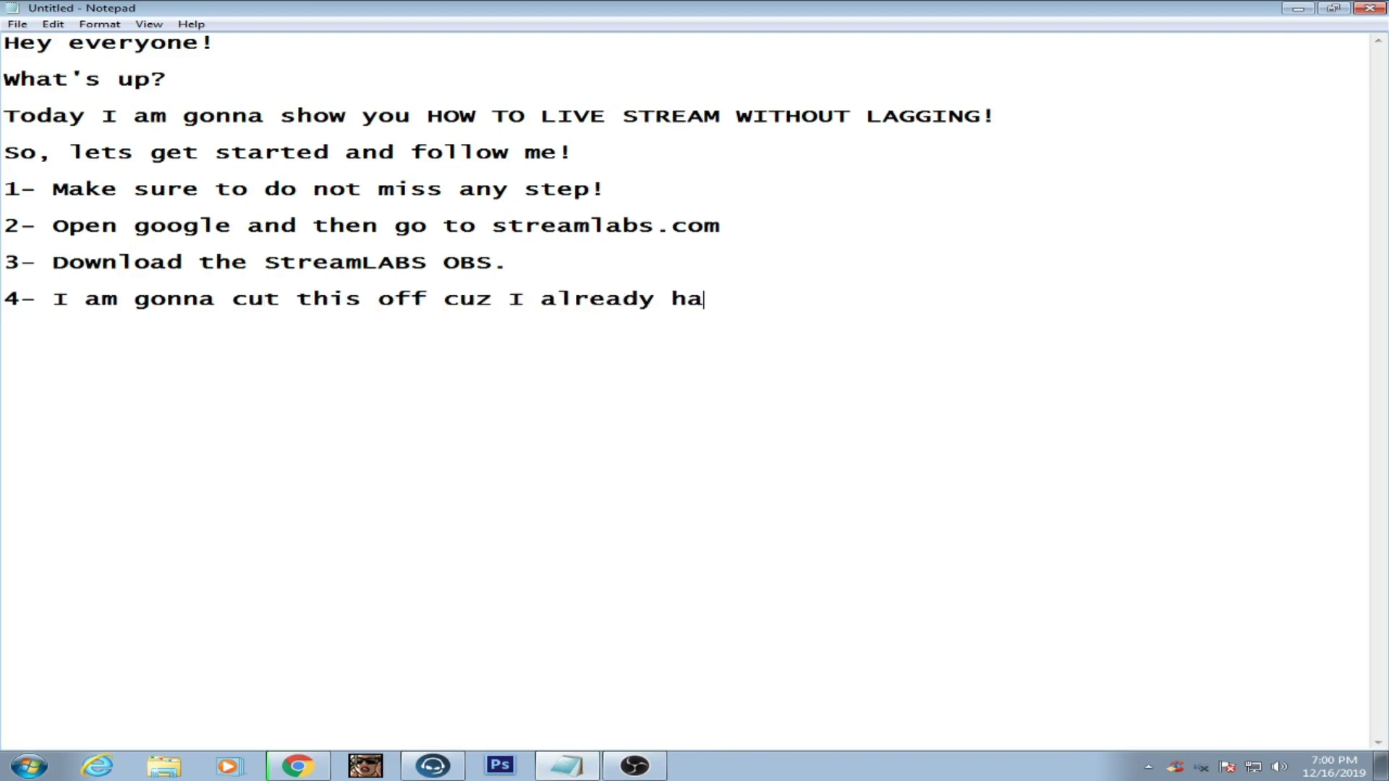
text(d it downloaded.)
key(Return)
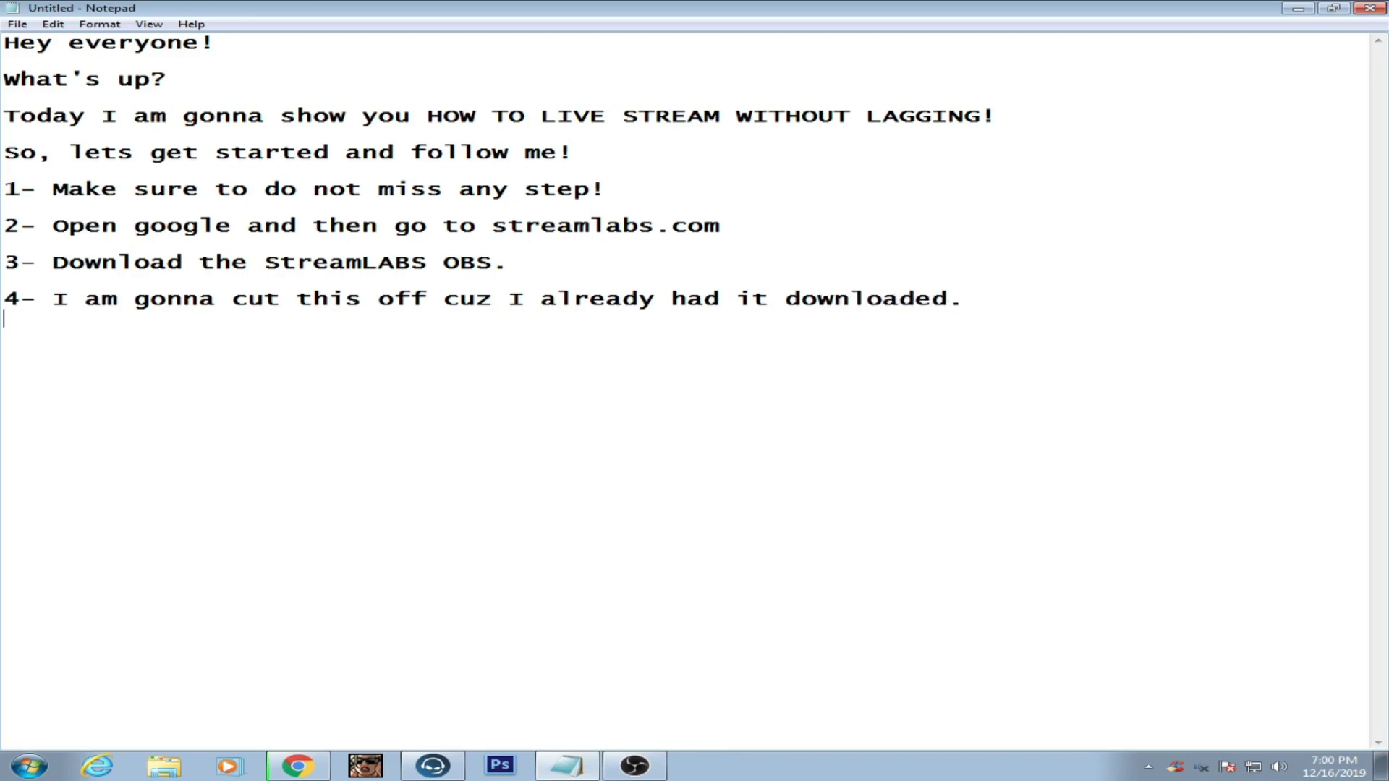
Cancel the running Streamlabs OBS download in Chrome and close the downloads bar
click(297, 765)
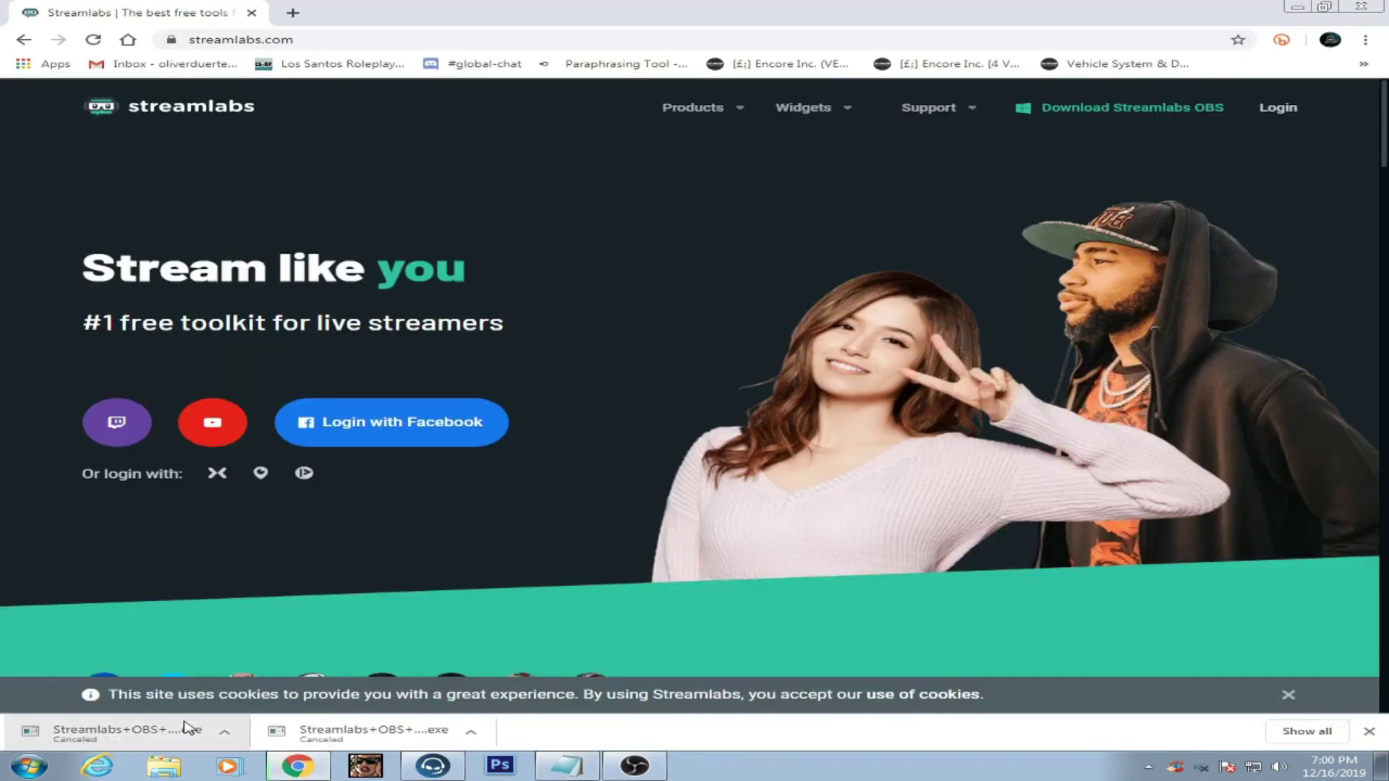
click(1369, 731)
Return to Notepad and add the line "5- K so, lets move towards the installation!"
click(567, 765)
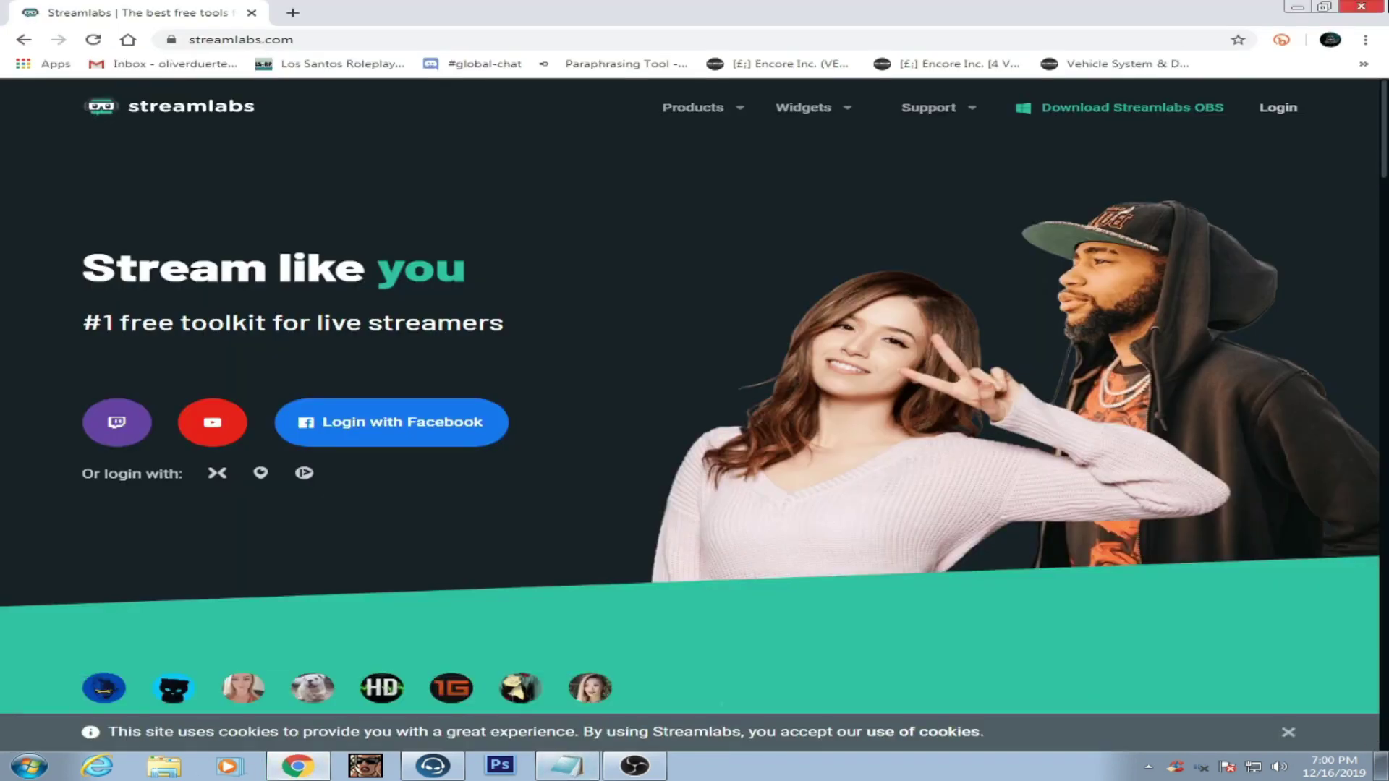
text(5- K s)
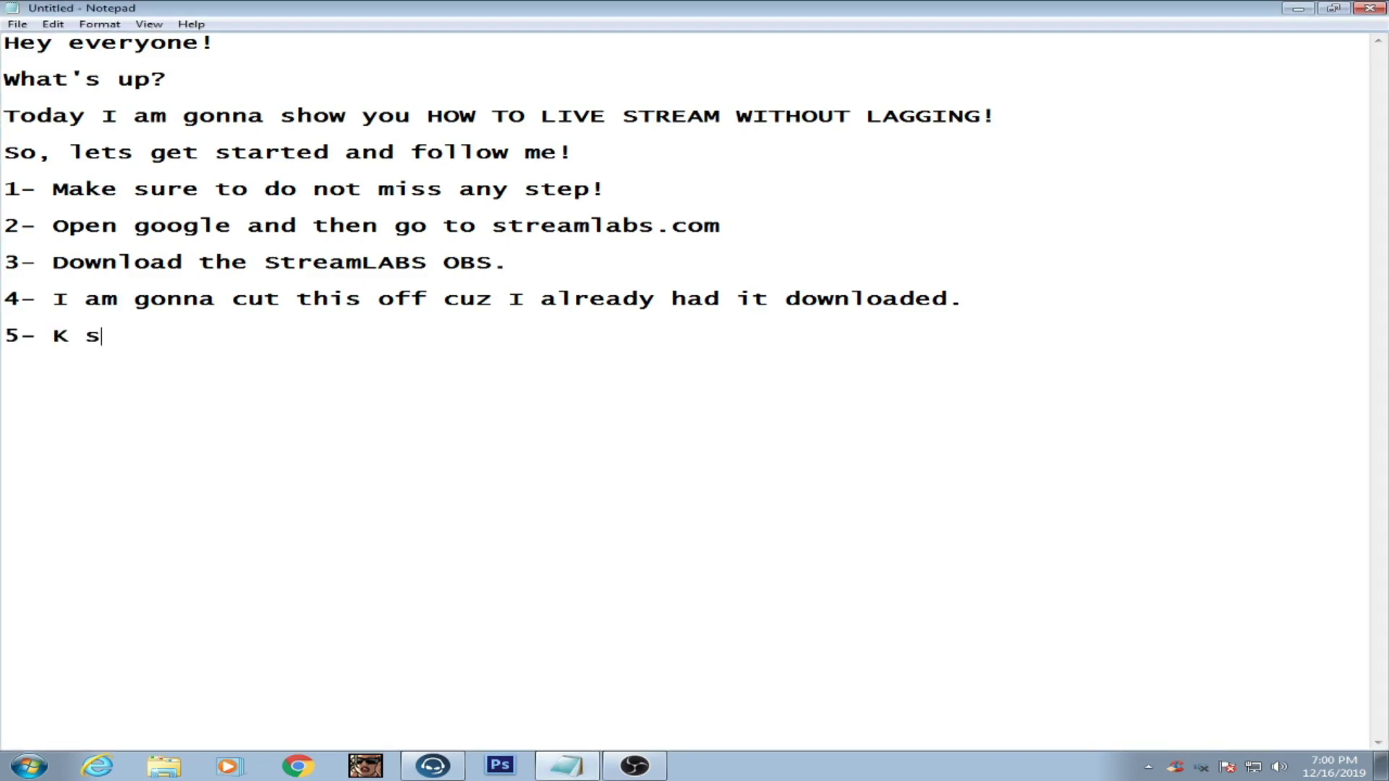
text(o, lets move towards t)
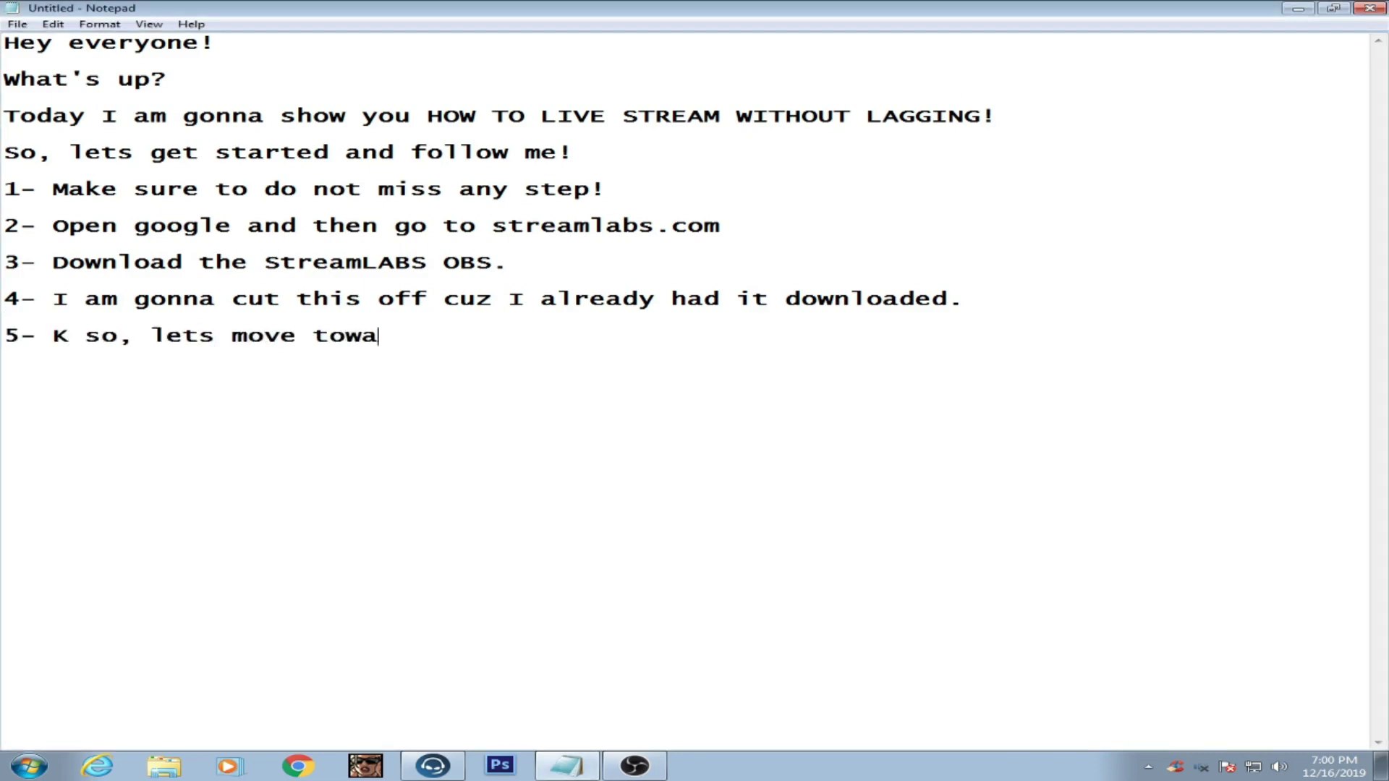
text(hei installatio)
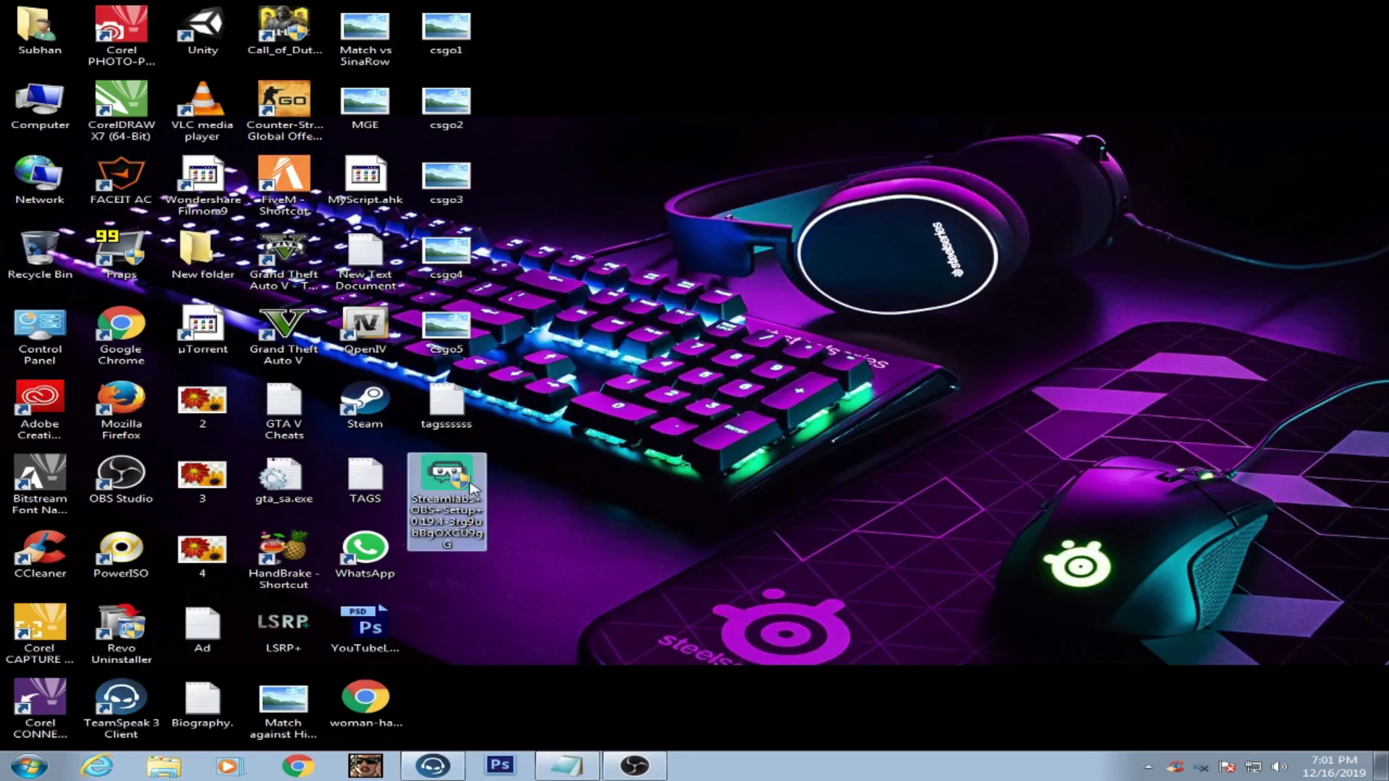
Run the Streamlabs OBS installer from the desktop, accept the license agreement and install to D:\Streamlabs OBS
right_click(579, 328)
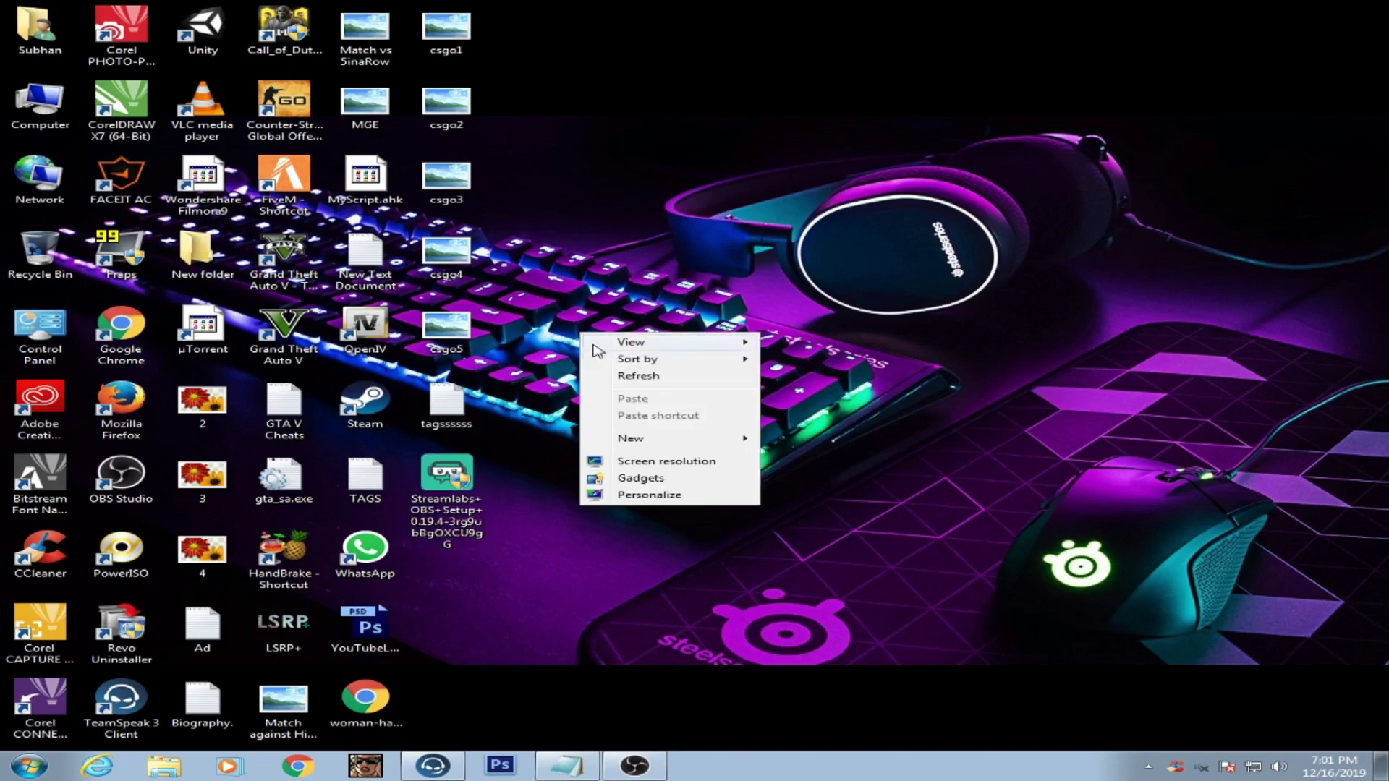
click(803, 434)
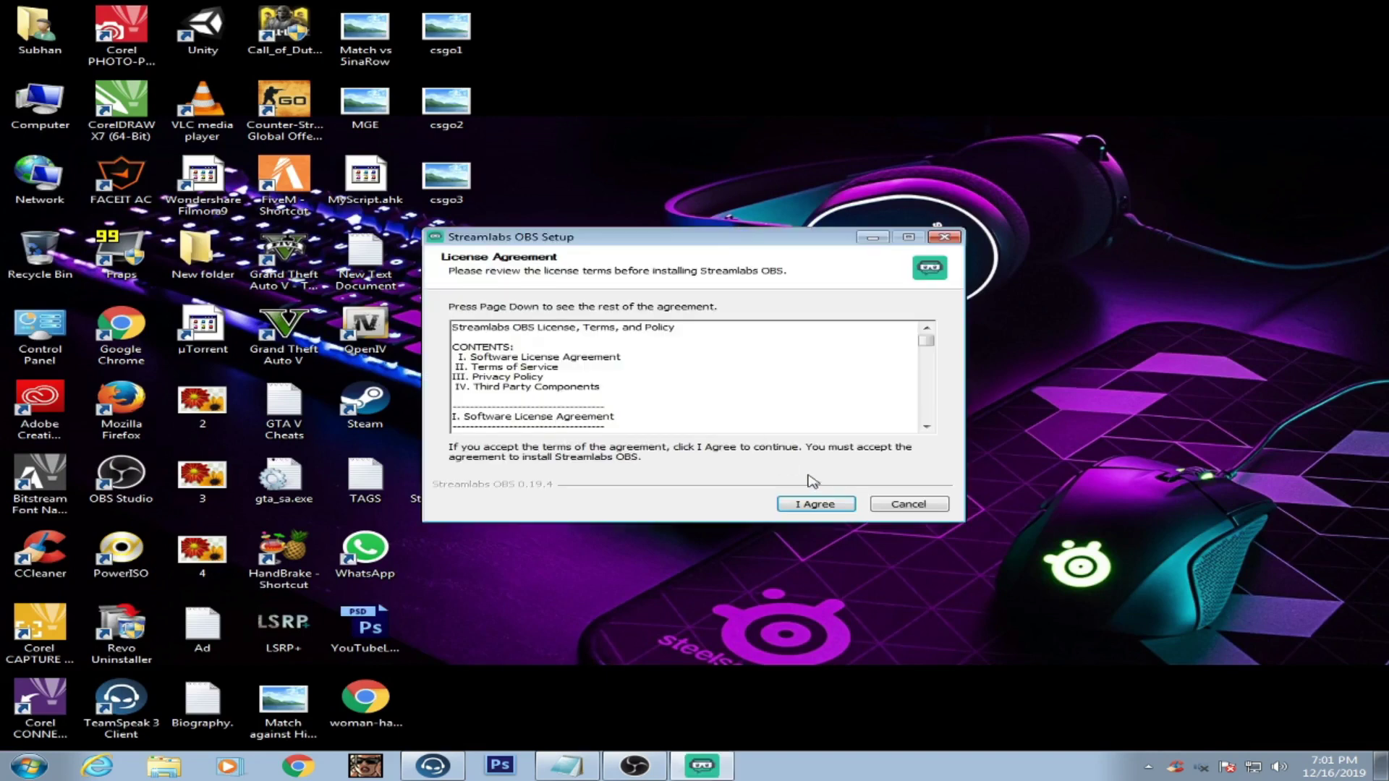
click(815, 504)
drag(561, 414, 151, 374)
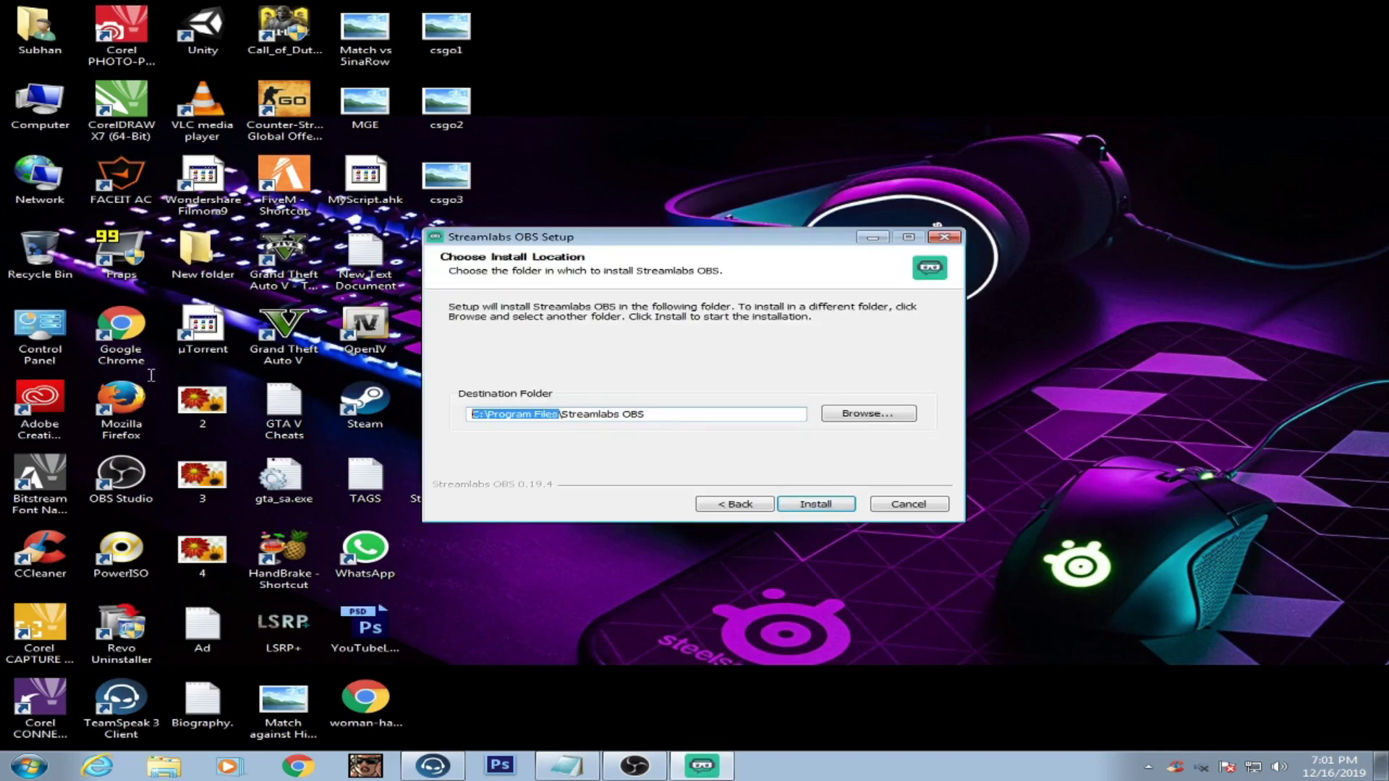
text(D:)
key(Return)
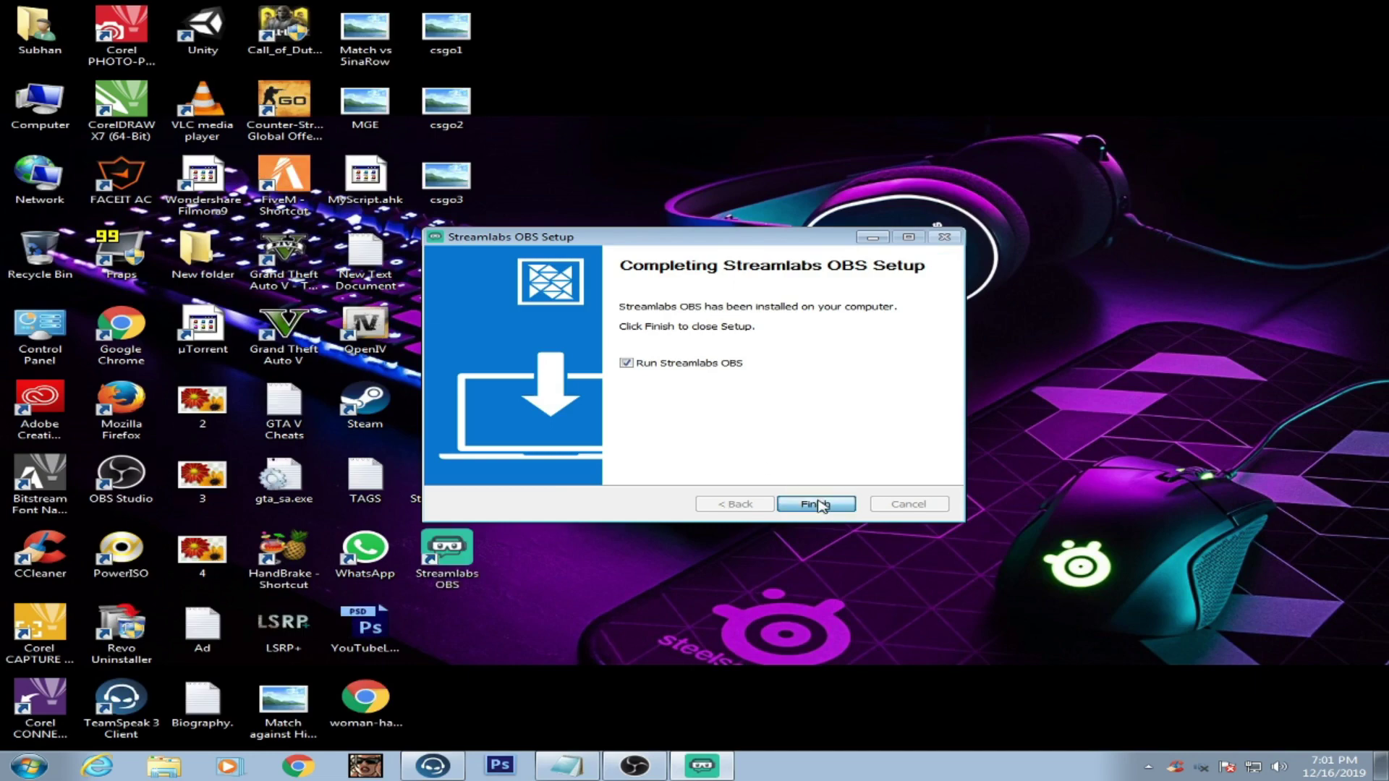
Finish the setup with Run Streamlabs OBS enabled and dismiss the Aero notice
click(816, 504)
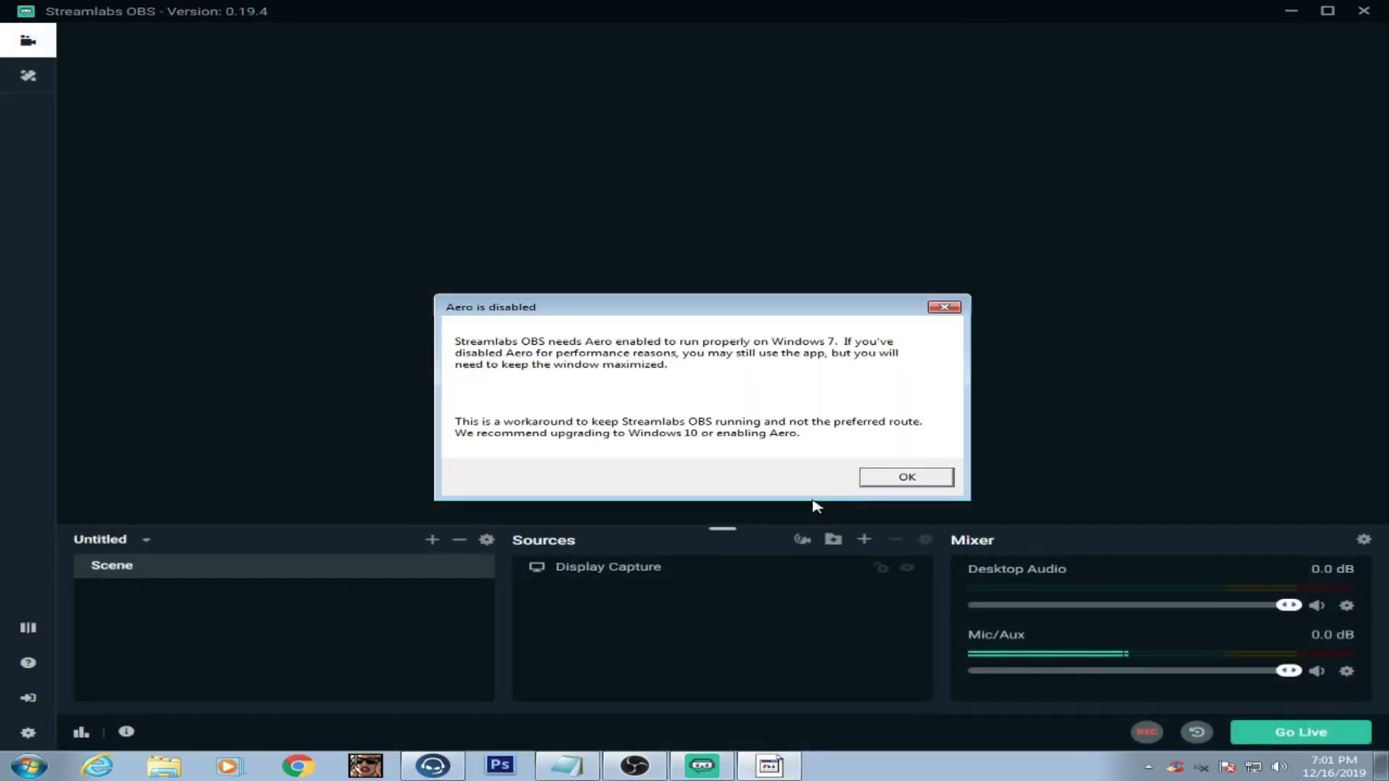
click(898, 476)
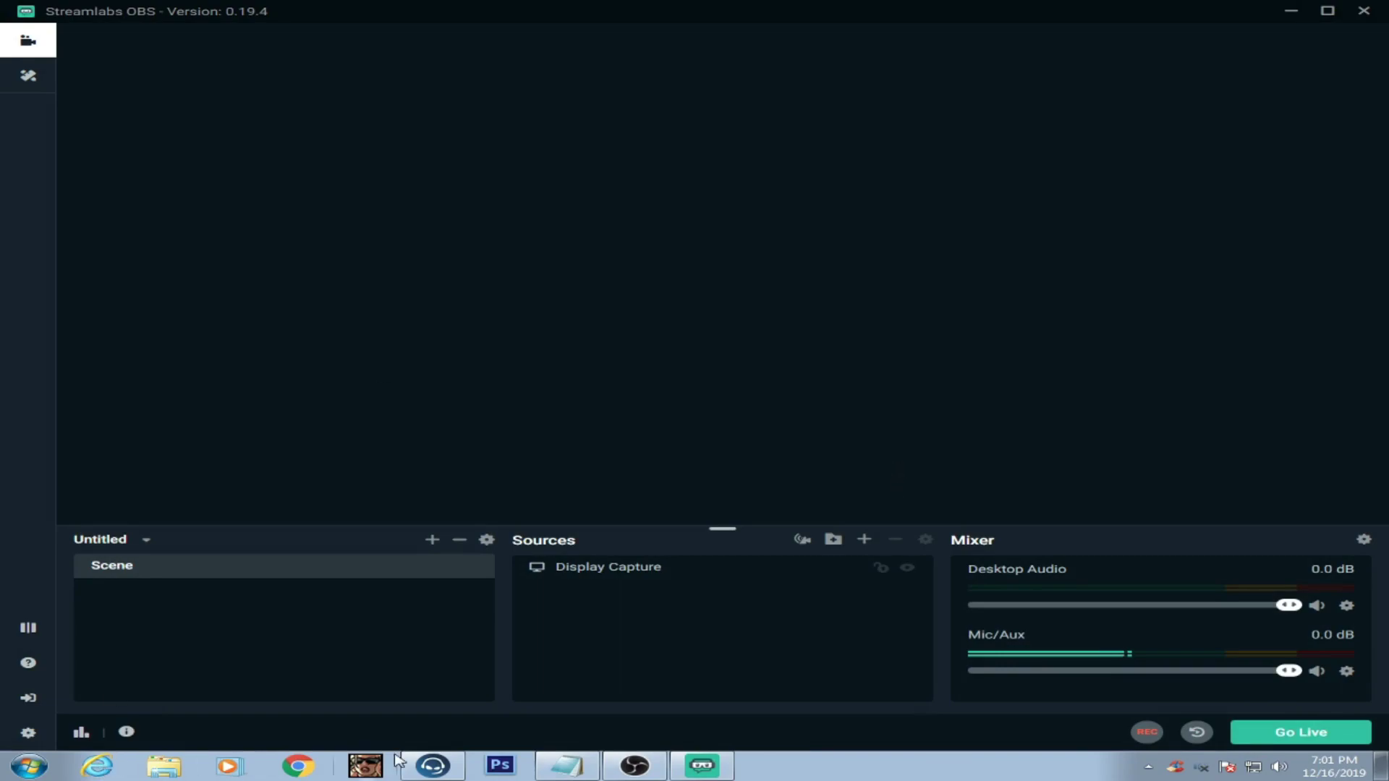
Switch to Notepad and add the line "6- Okay so, it is gonna first say you to sign up."
click(571, 761)
text(6- )
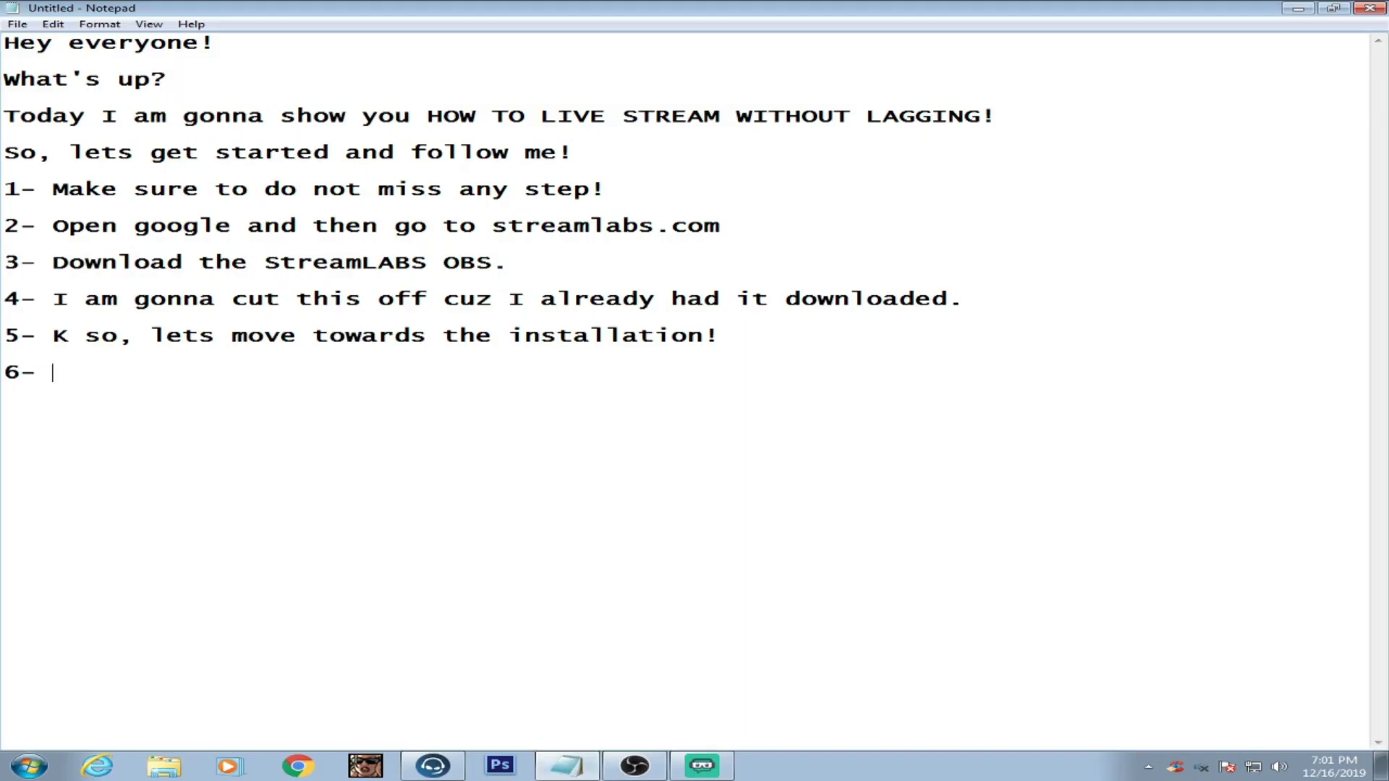
text(Okay so,)
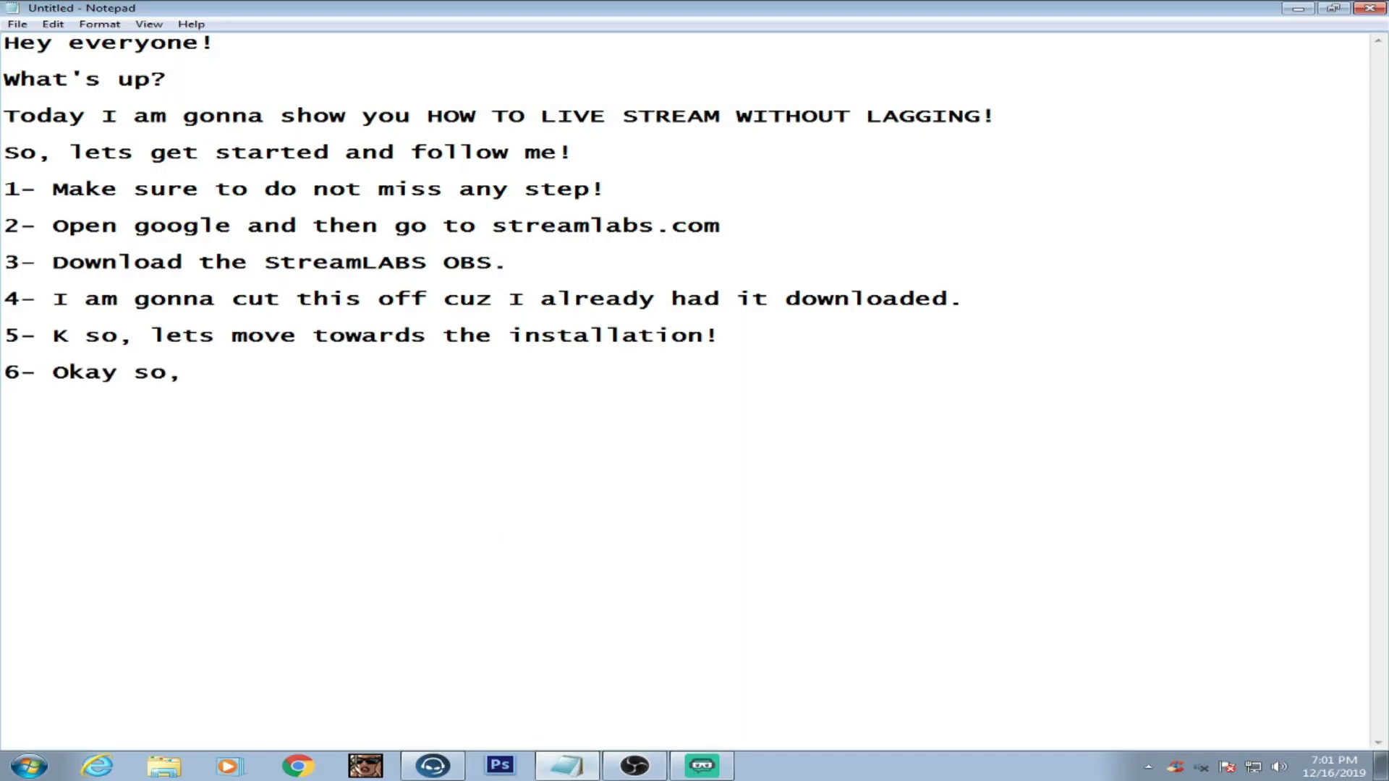
text( it is gonna first )
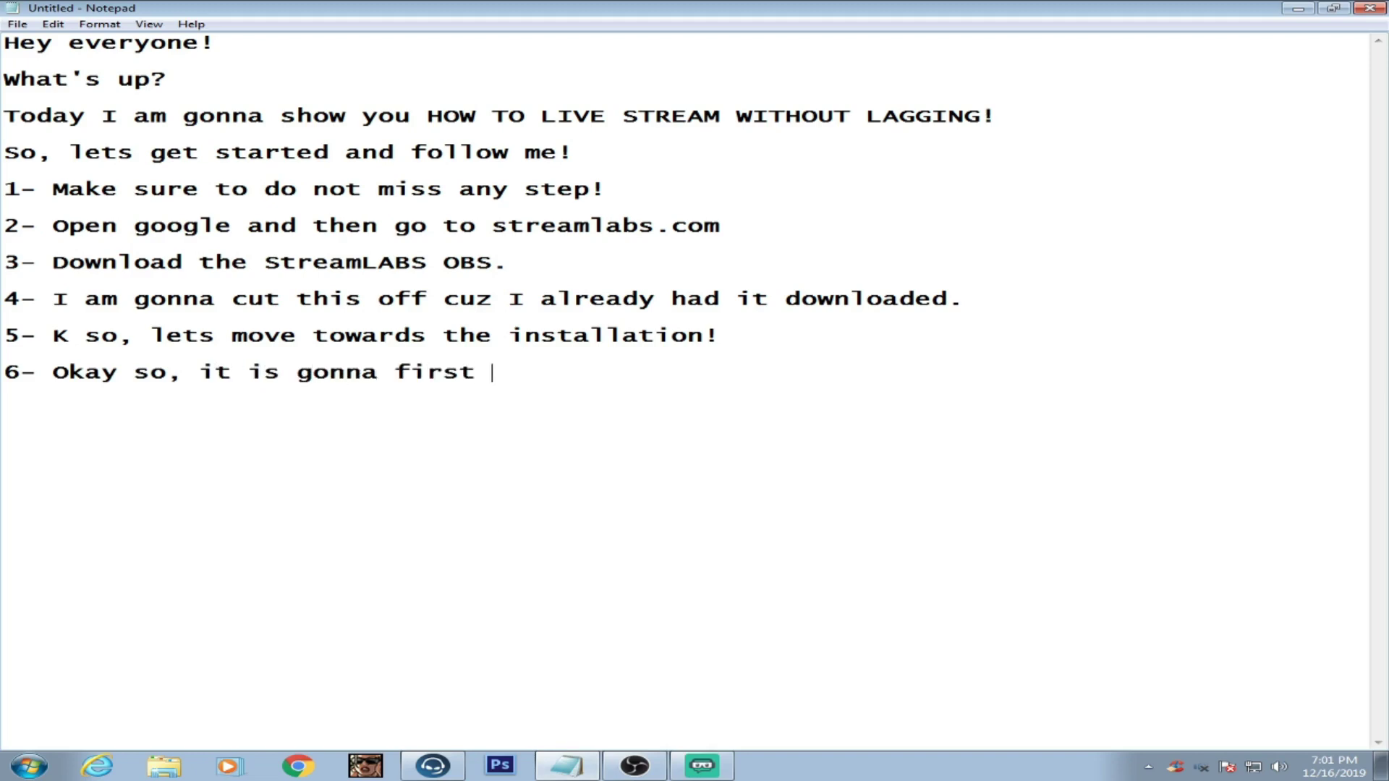
text(say you to )
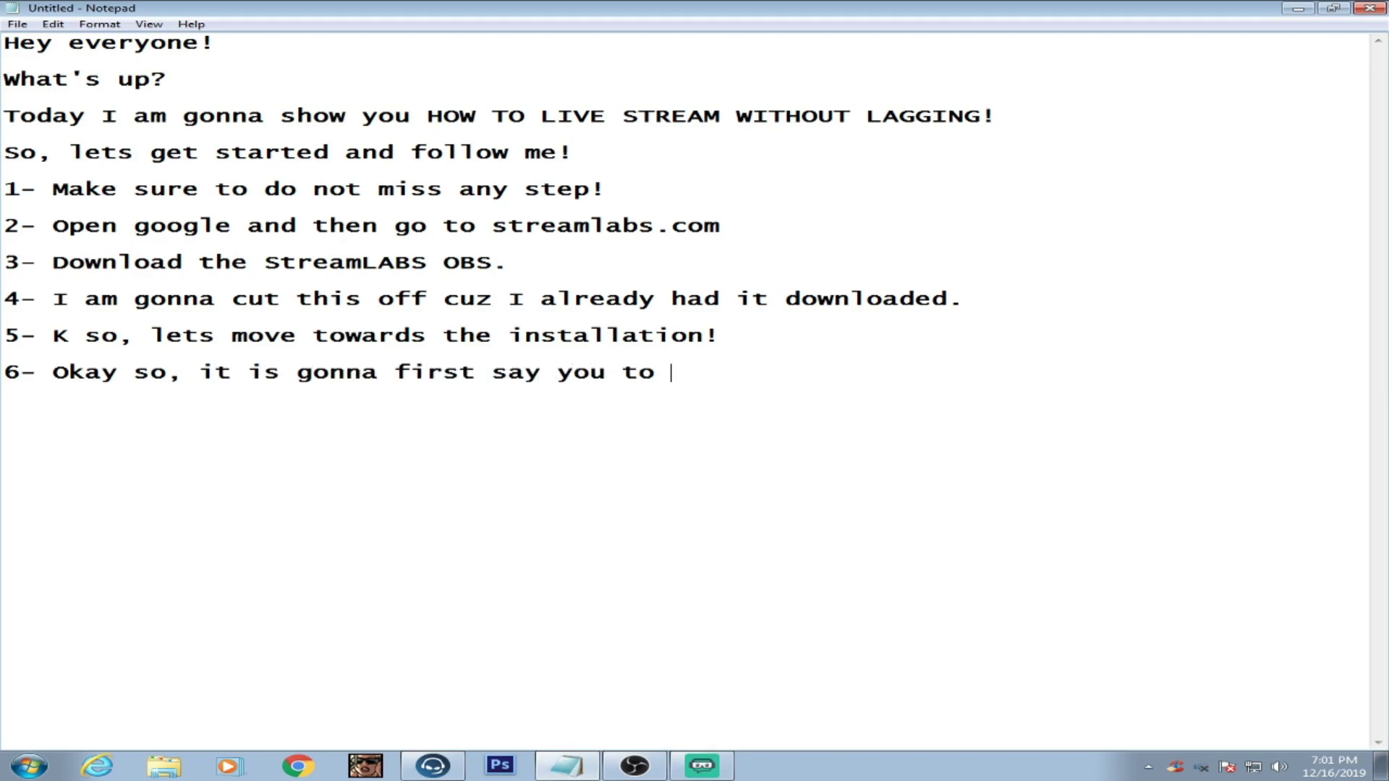
text(sign up.)
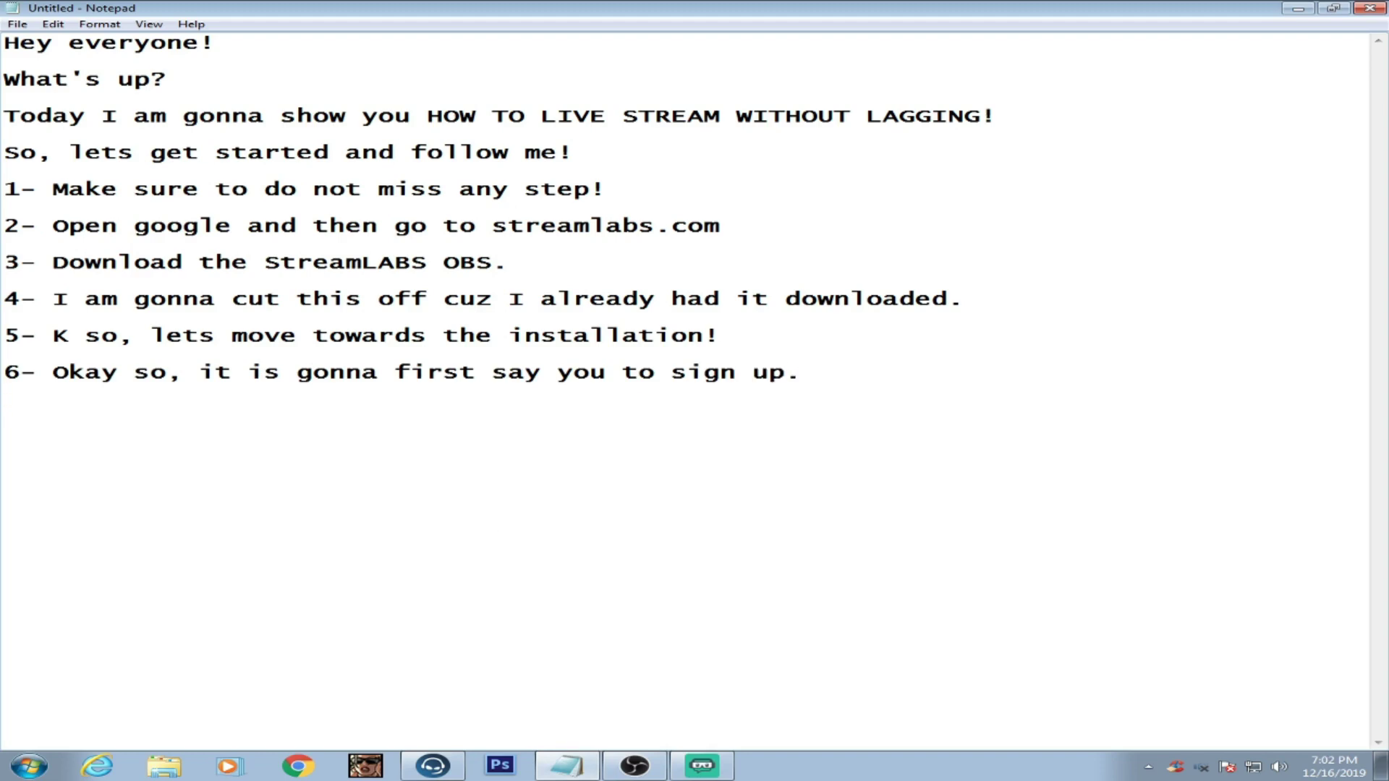
Add the note lines "7- It isn't showing me because I already signed in before." and "8- Lemme show you."
text(7- It is)
key(BackSpace)
text(n't showing me )
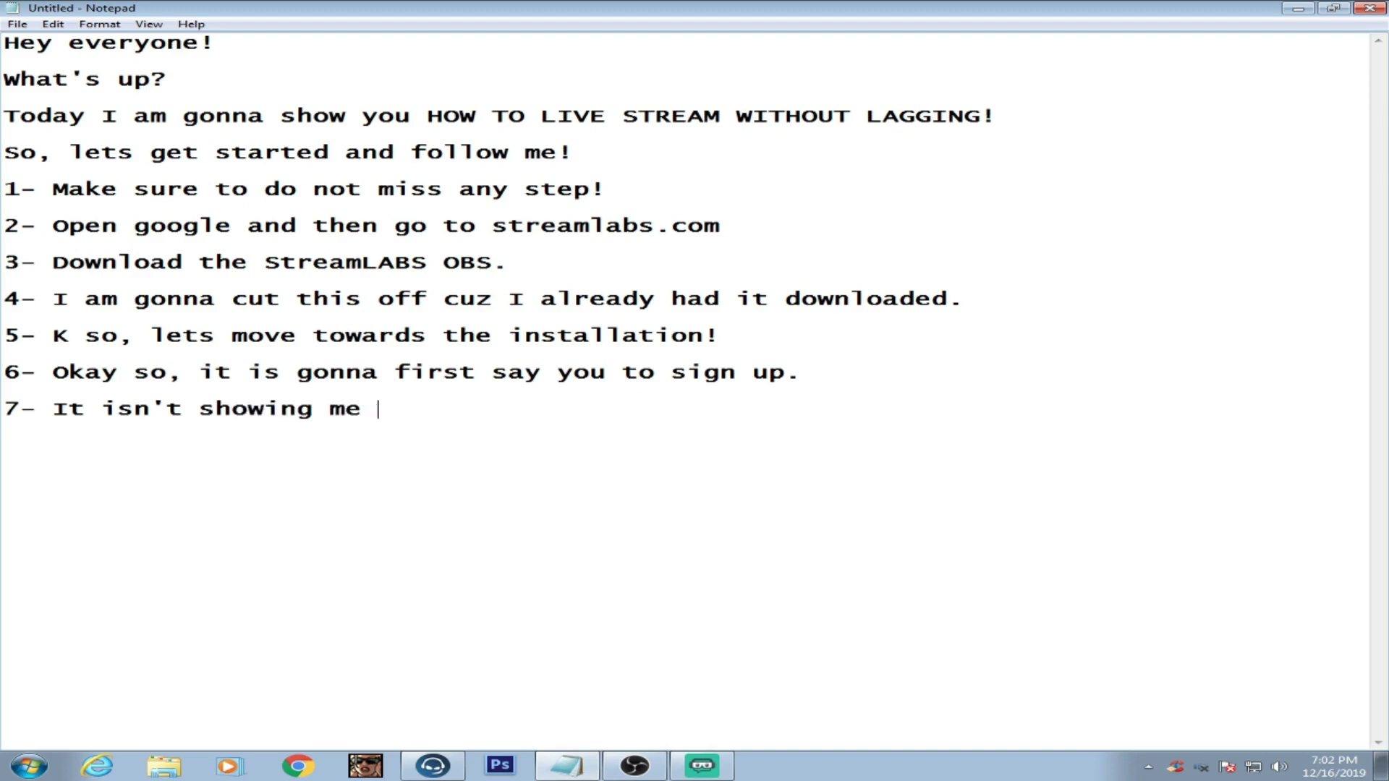
text(because I already )
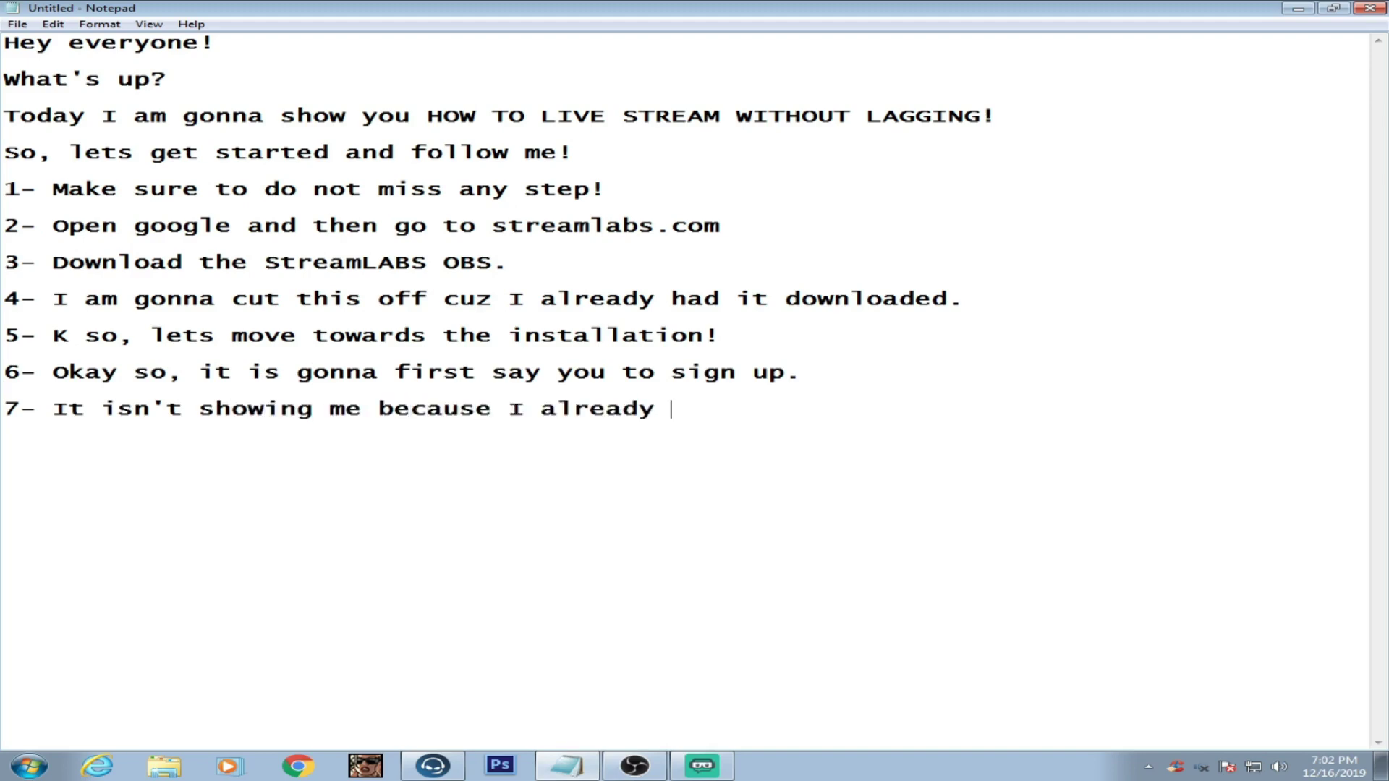
text(signed in before.)
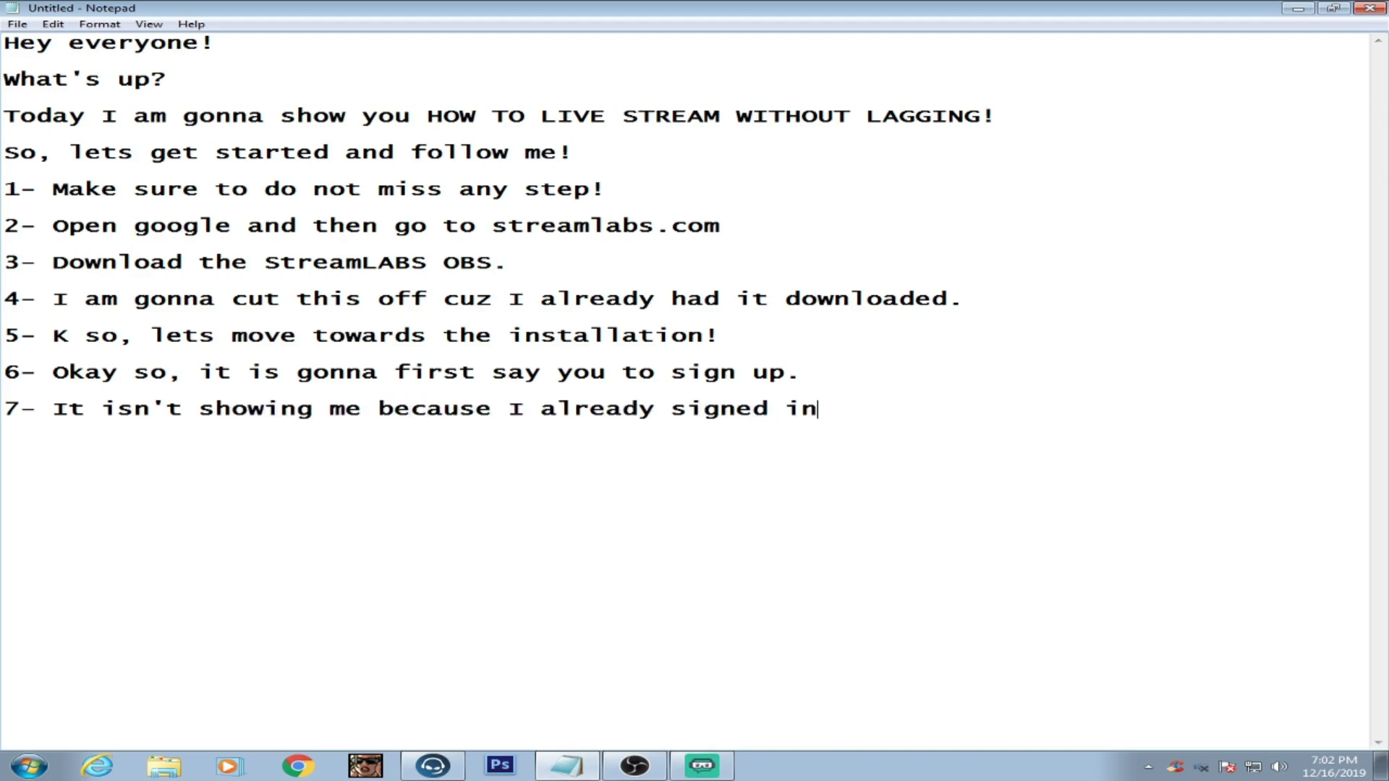
key(Return)
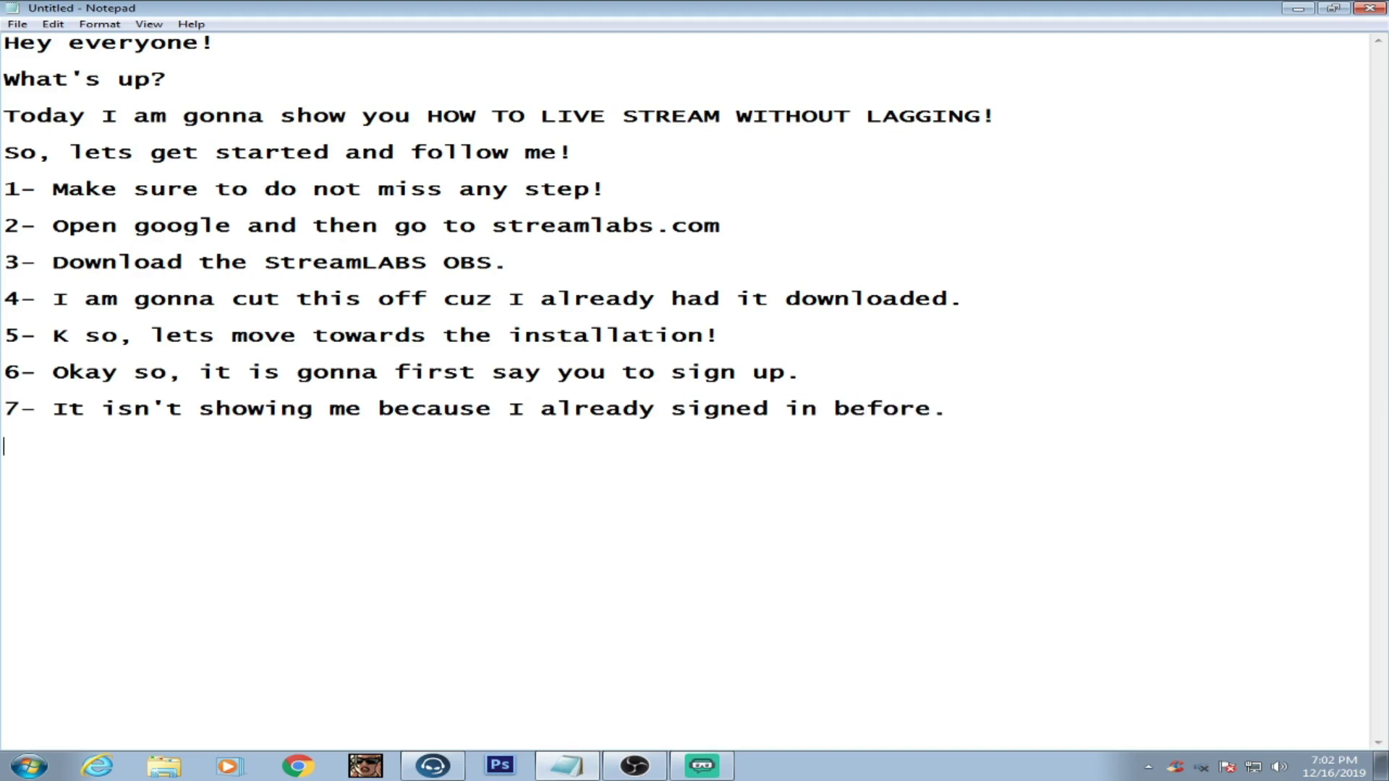
text(8- Lemme show you.)
key(Return)
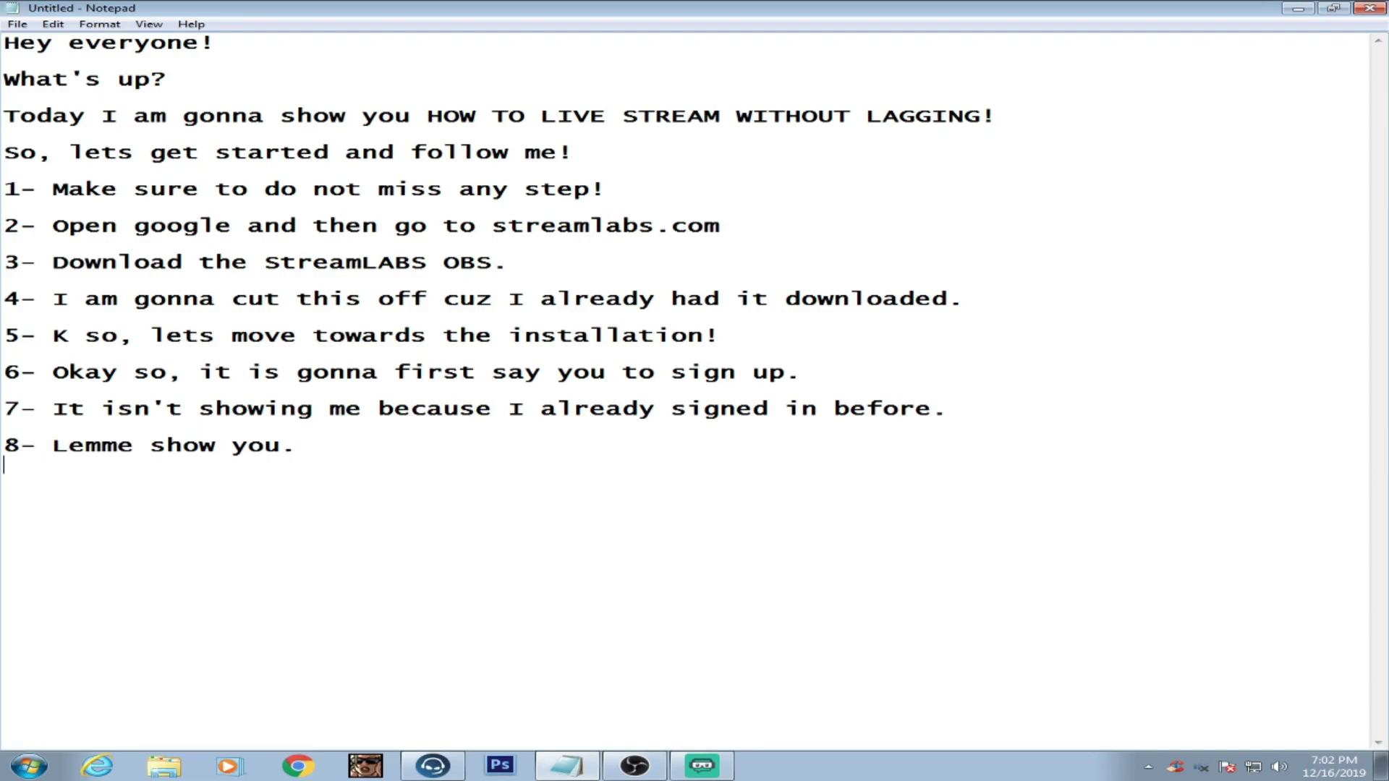
Switch to Streamlabs OBS and open the Connect page for signing in with a streaming account
click(702, 766)
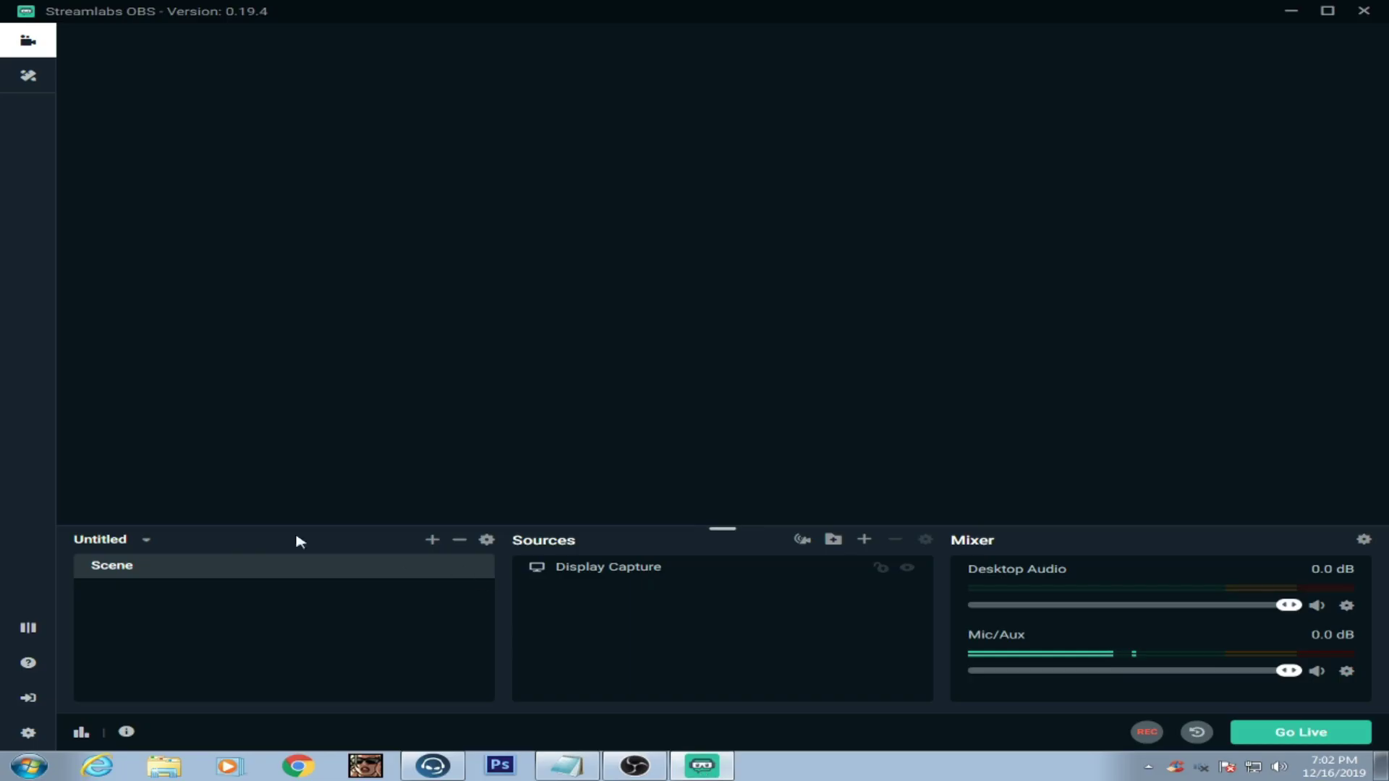
click(29, 699)
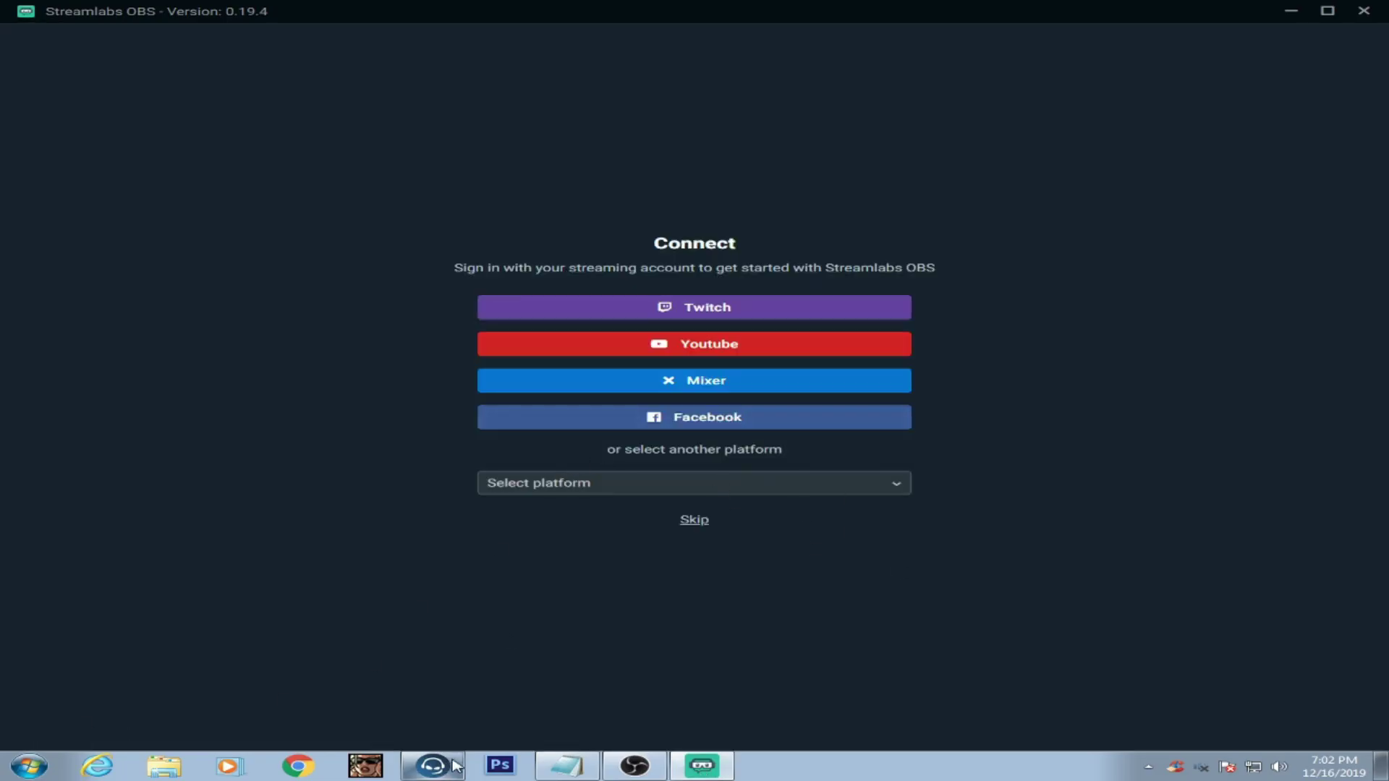
Switch to Notepad and add the line "9- It is gonna say you to put your email address and all....just put them all then Select this Platform."
click(568, 766)
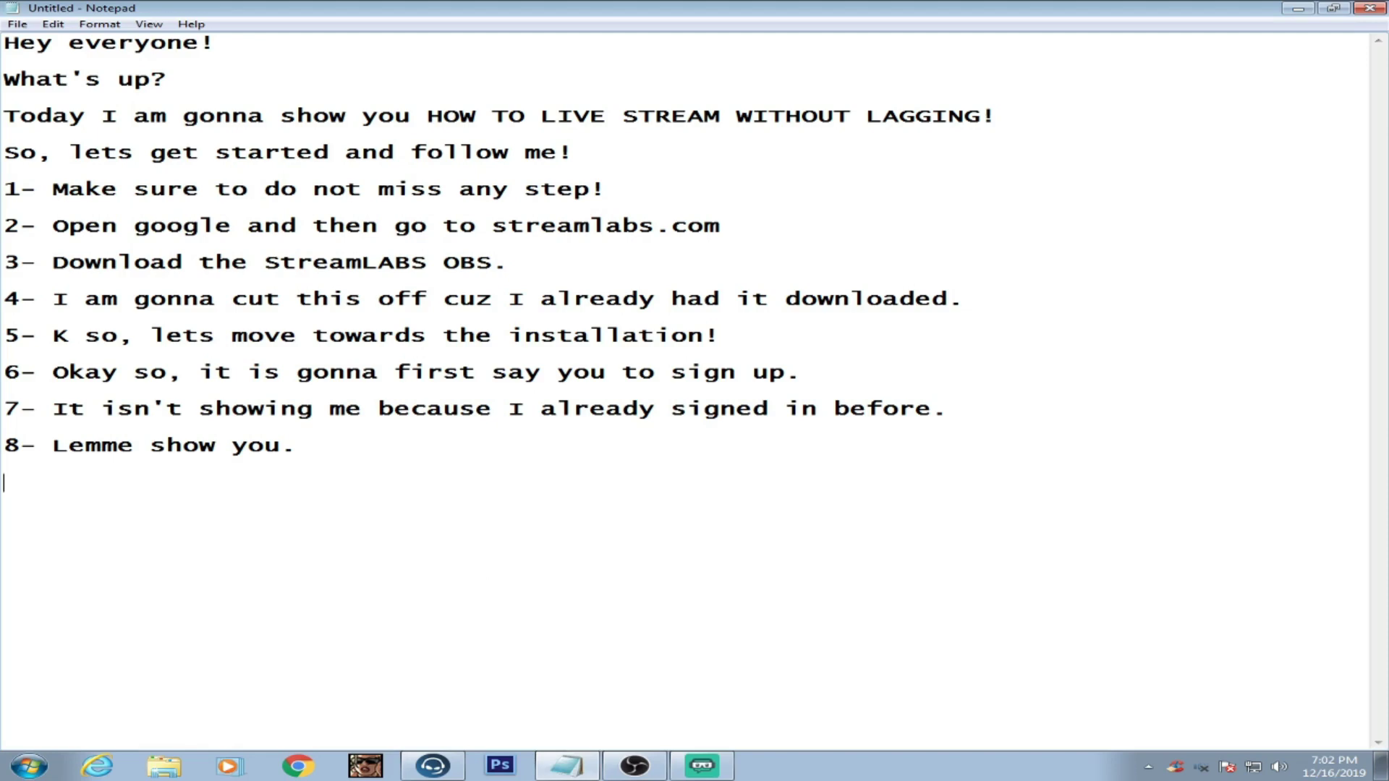
text(9- It is gonna say you o)
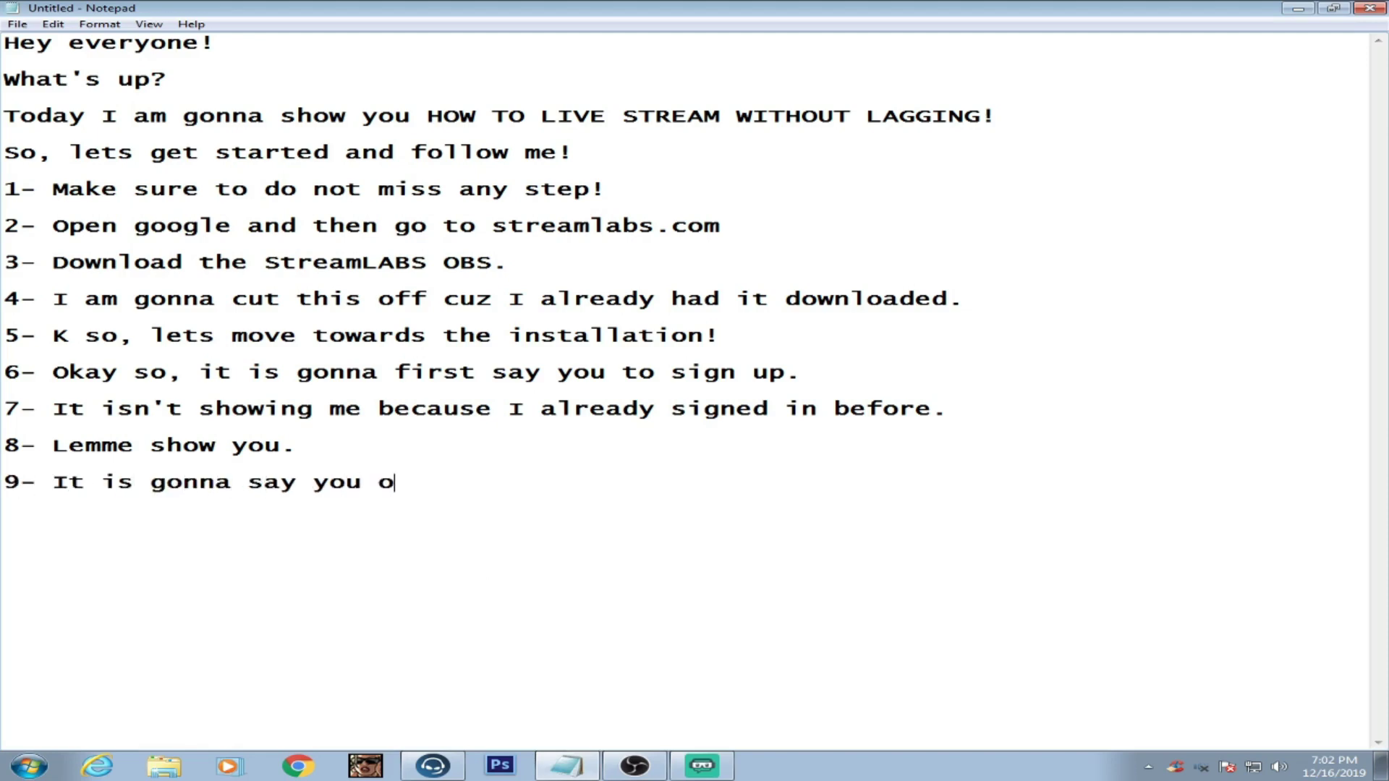
key(BackSpace)
text(to put your email addre)
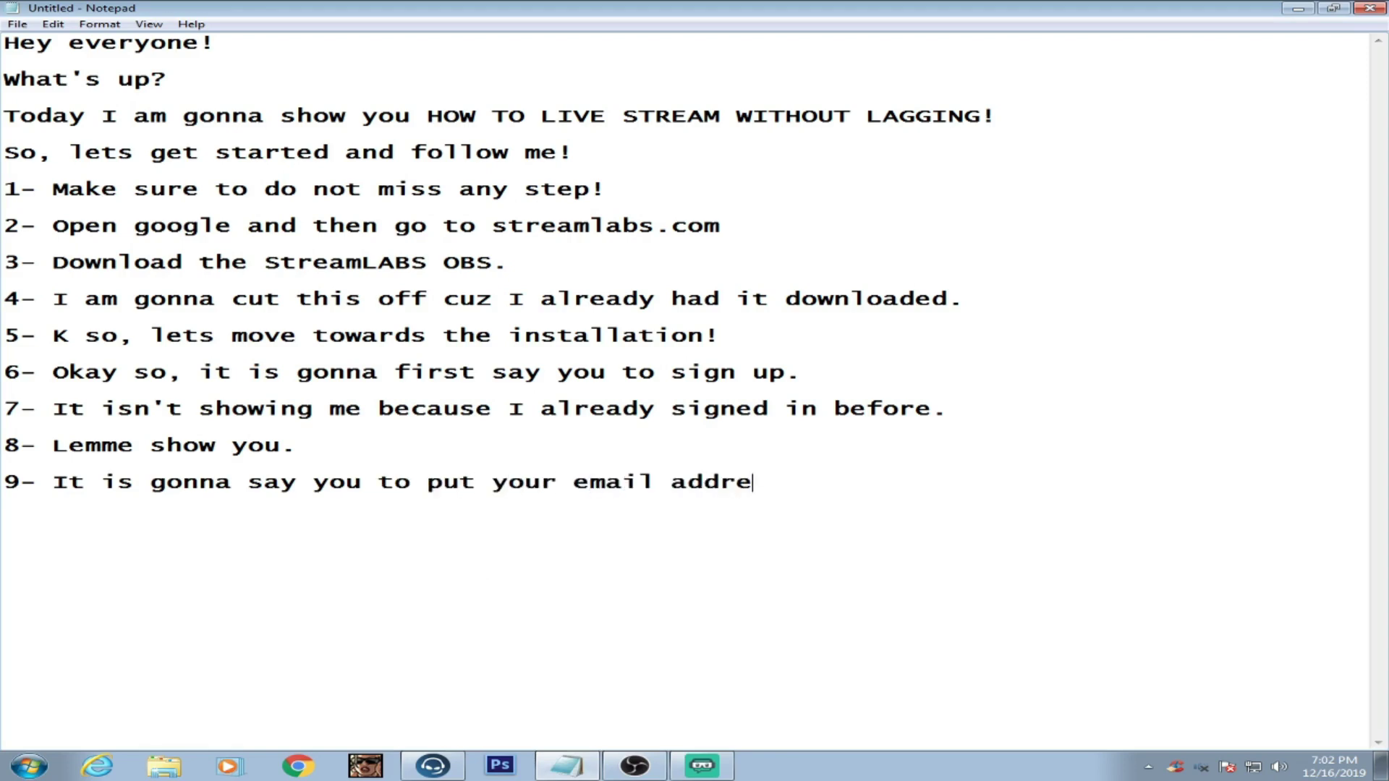
text(ss and all....ju)
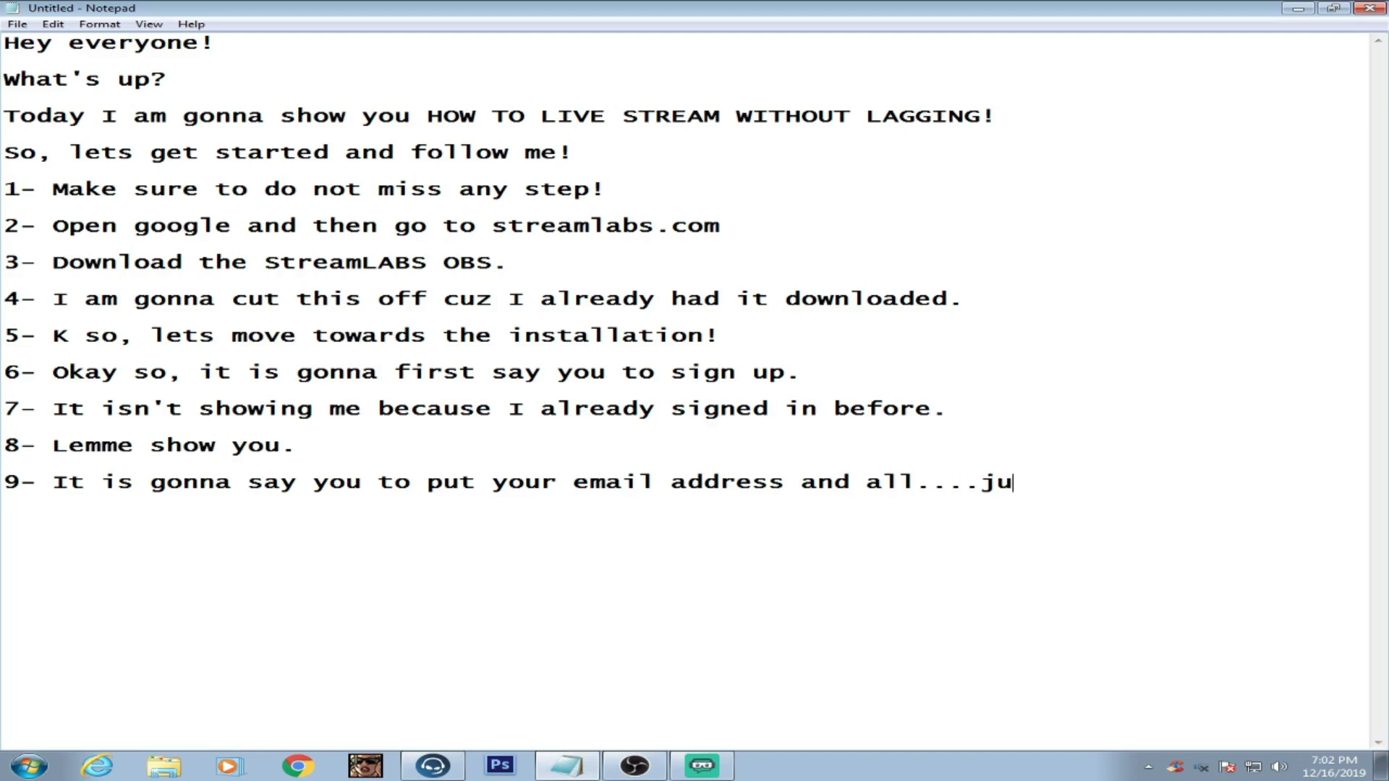
text(st put them all then Select )
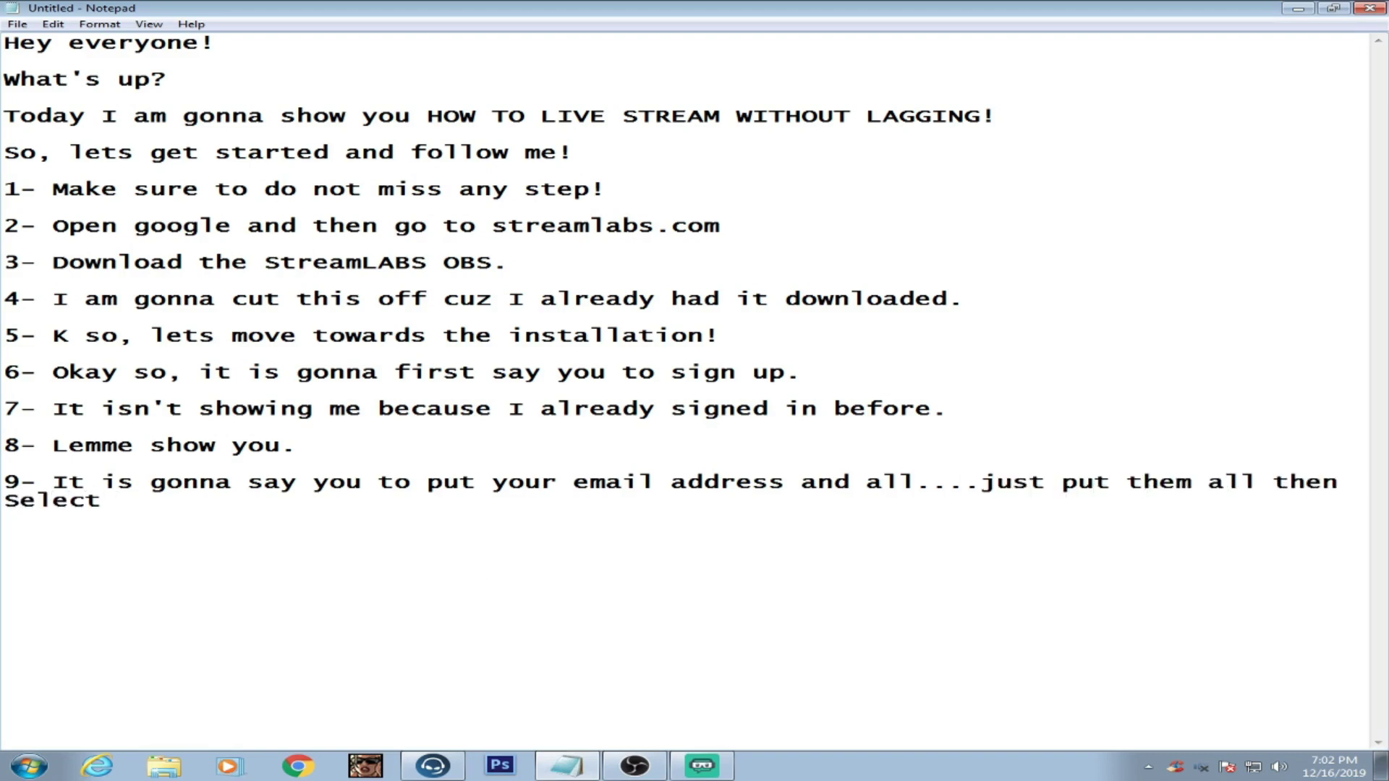
text(this Platform.)
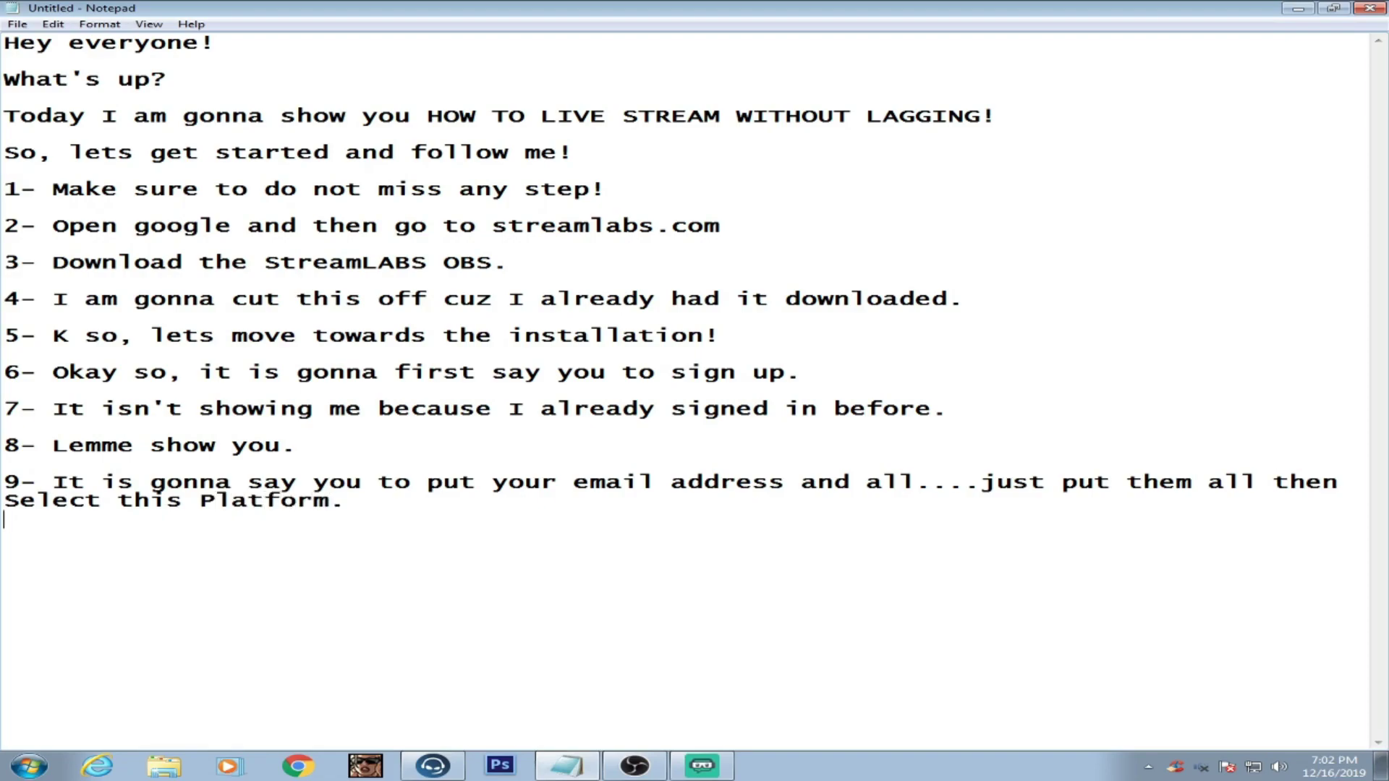
Switch to Streamlabs OBS, choose NimoTV as the streaming platform and skip entering its stream key
click(701, 765)
click(608, 485)
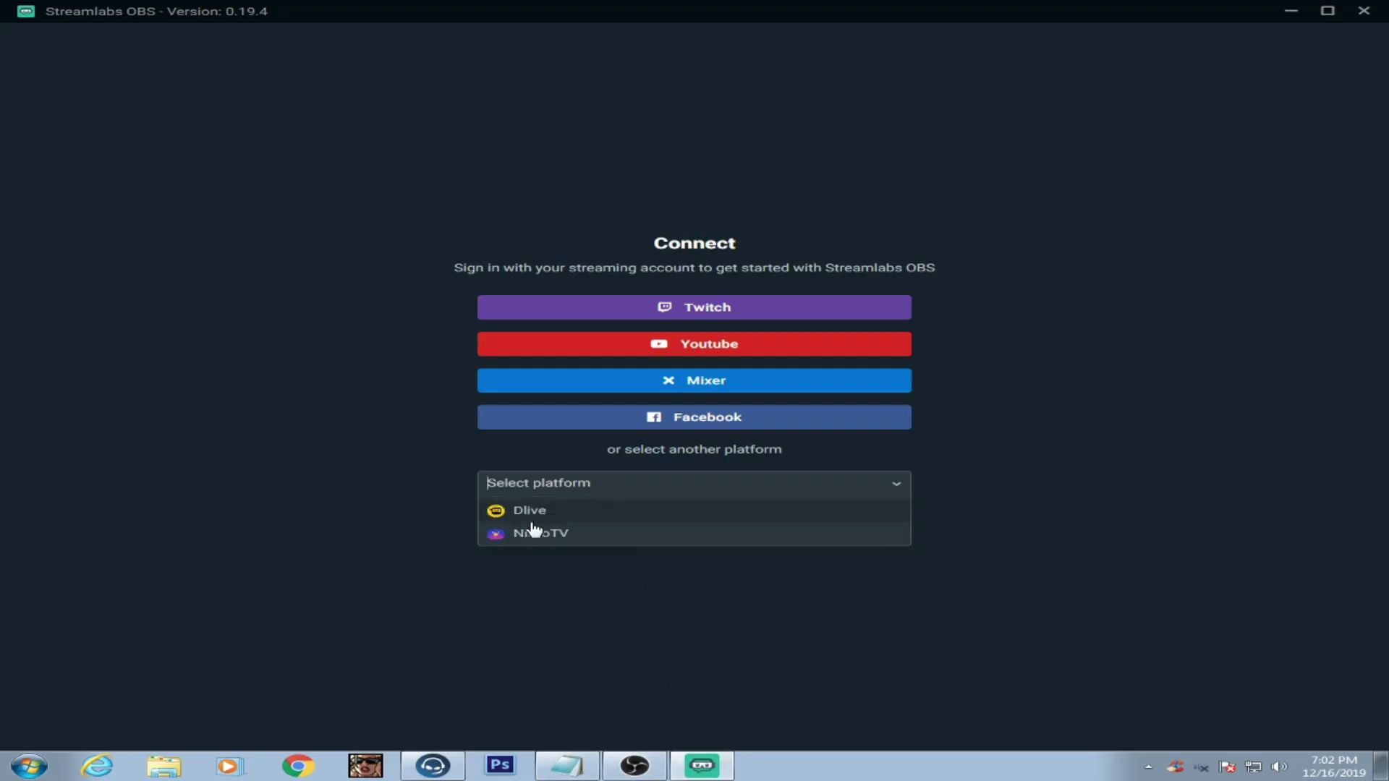
click(562, 540)
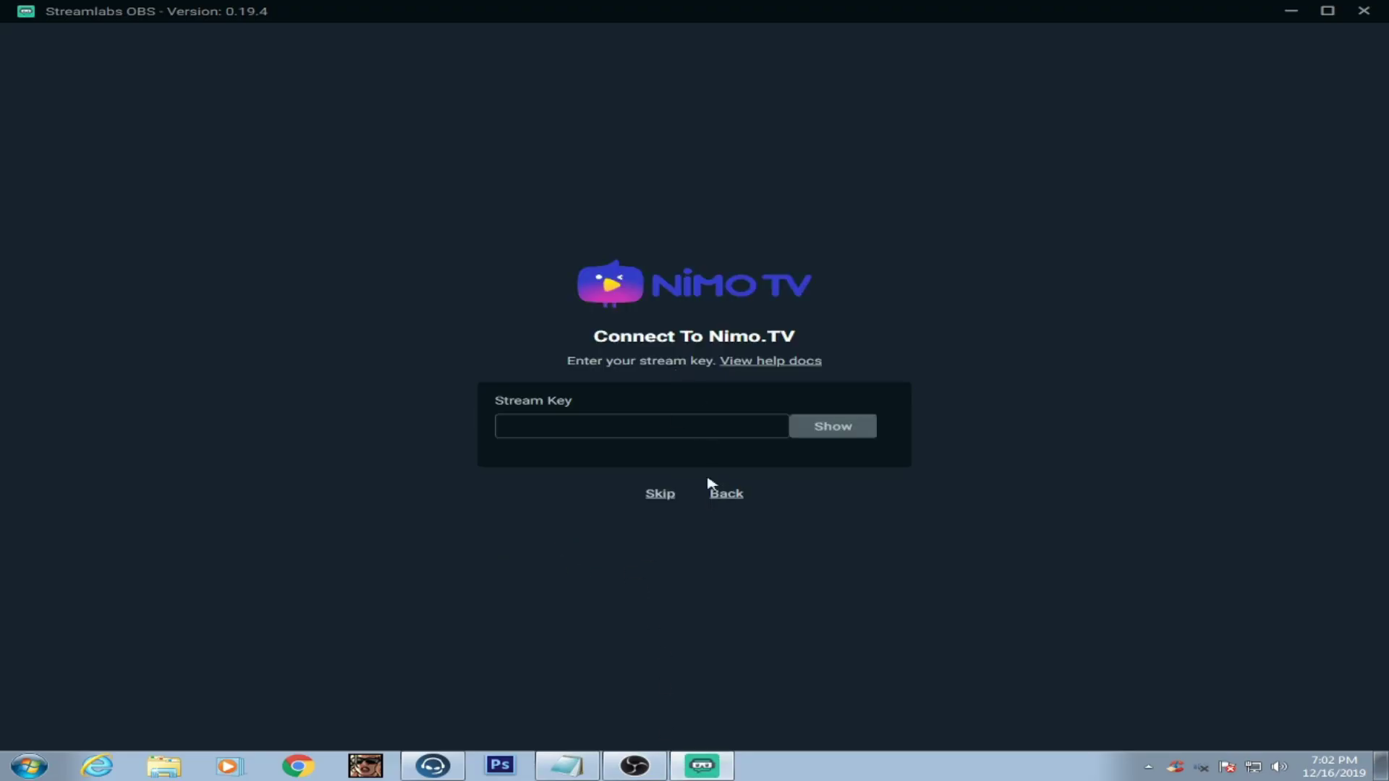
click(660, 495)
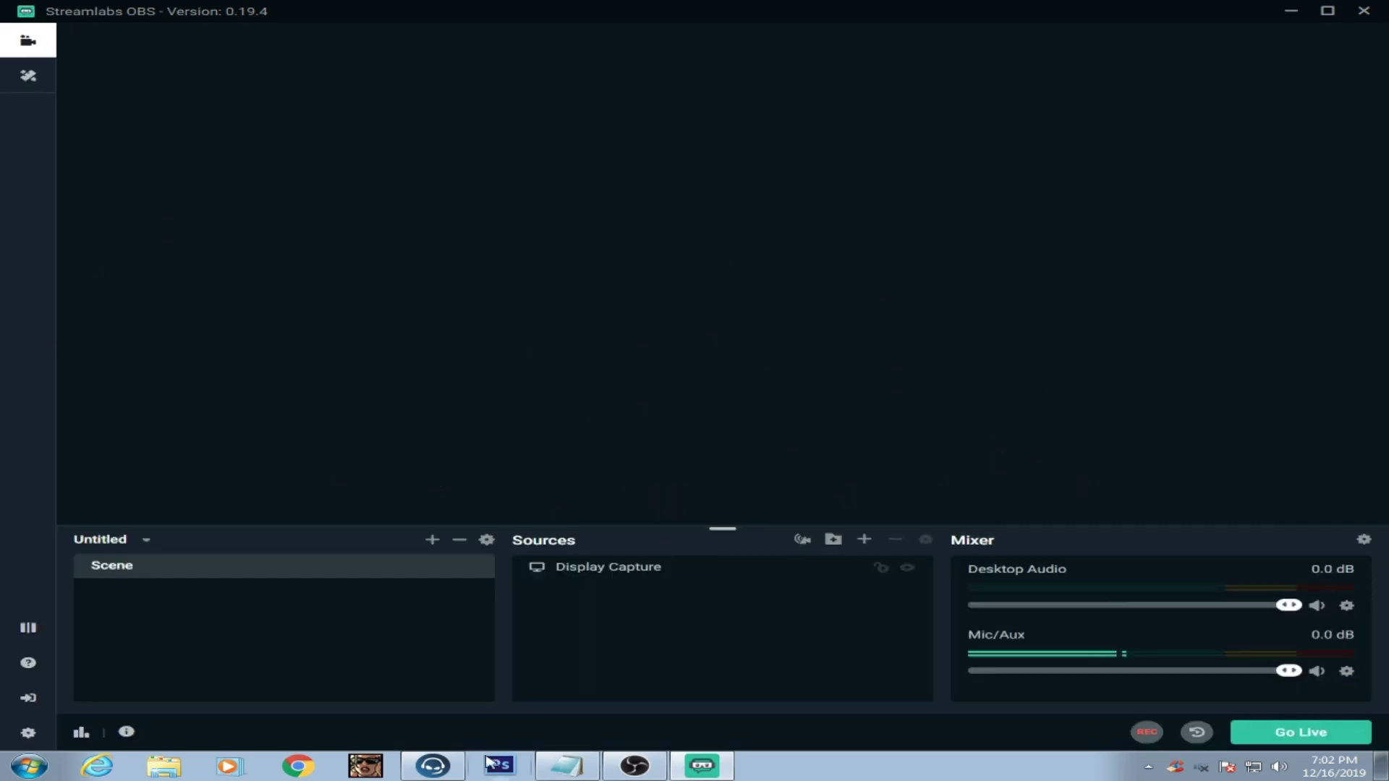
Switch to Notepad and add the line "10- And now, here you will be in of the Streamlabs OBS."
click(584, 768)
key(Return)
key(Return)
text(10)
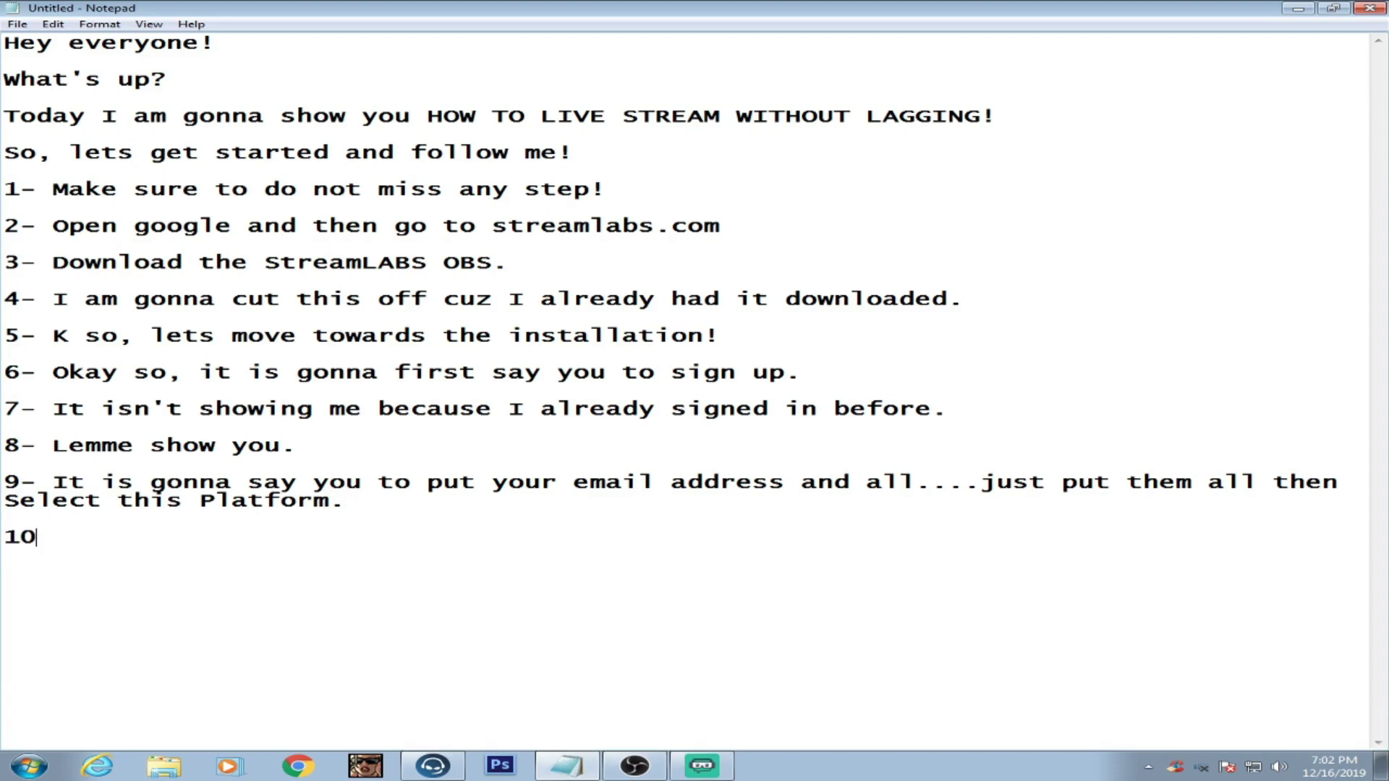
text(- And now, here )
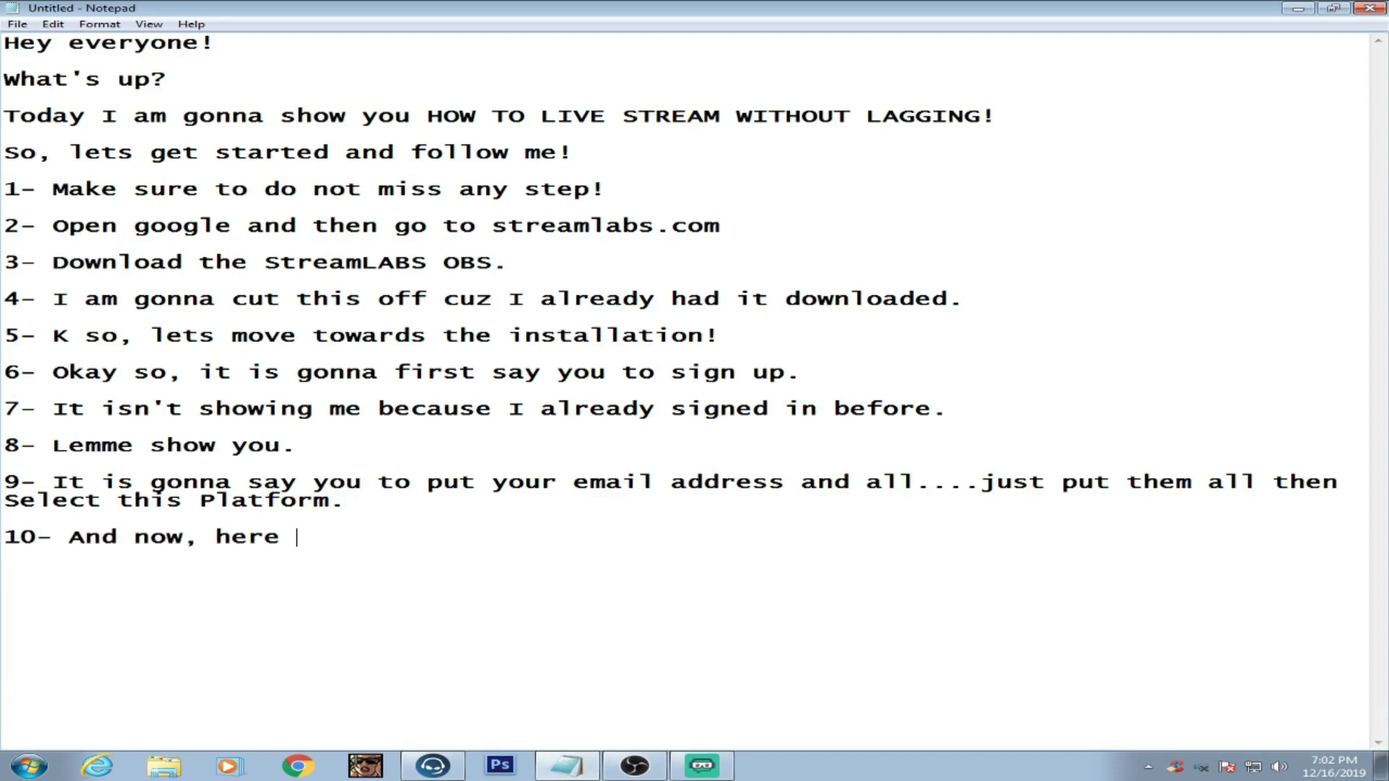
text(you will be in)
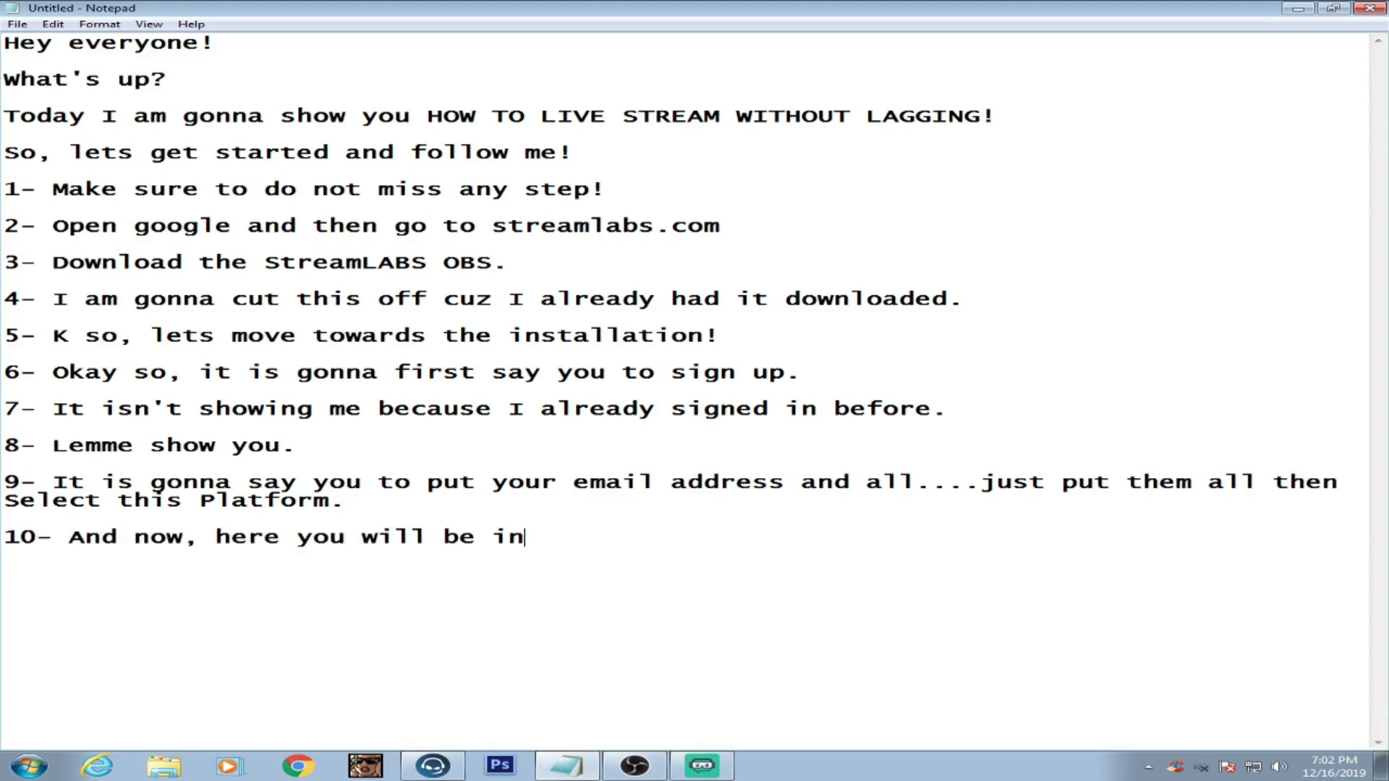
text(siof the S)
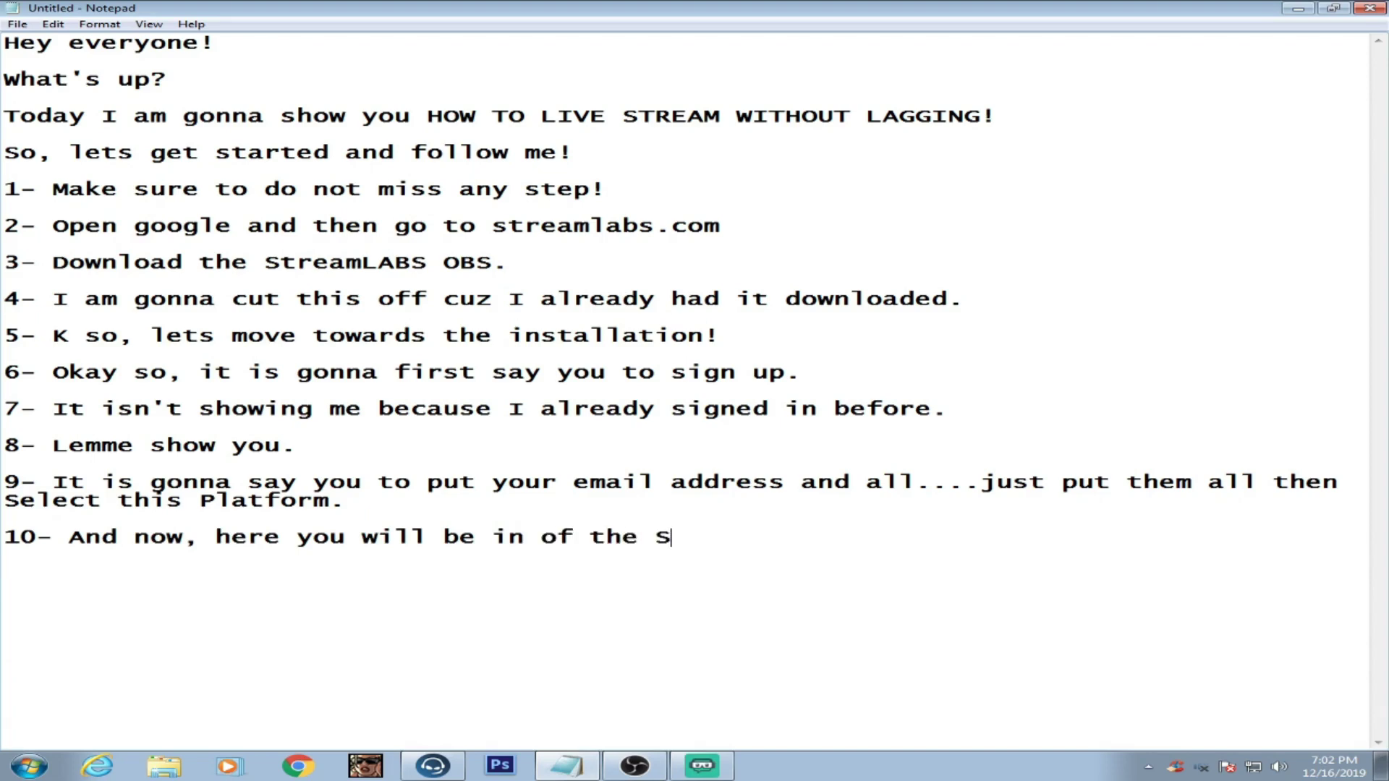
text(treamlabs OBS.)
key(Return)
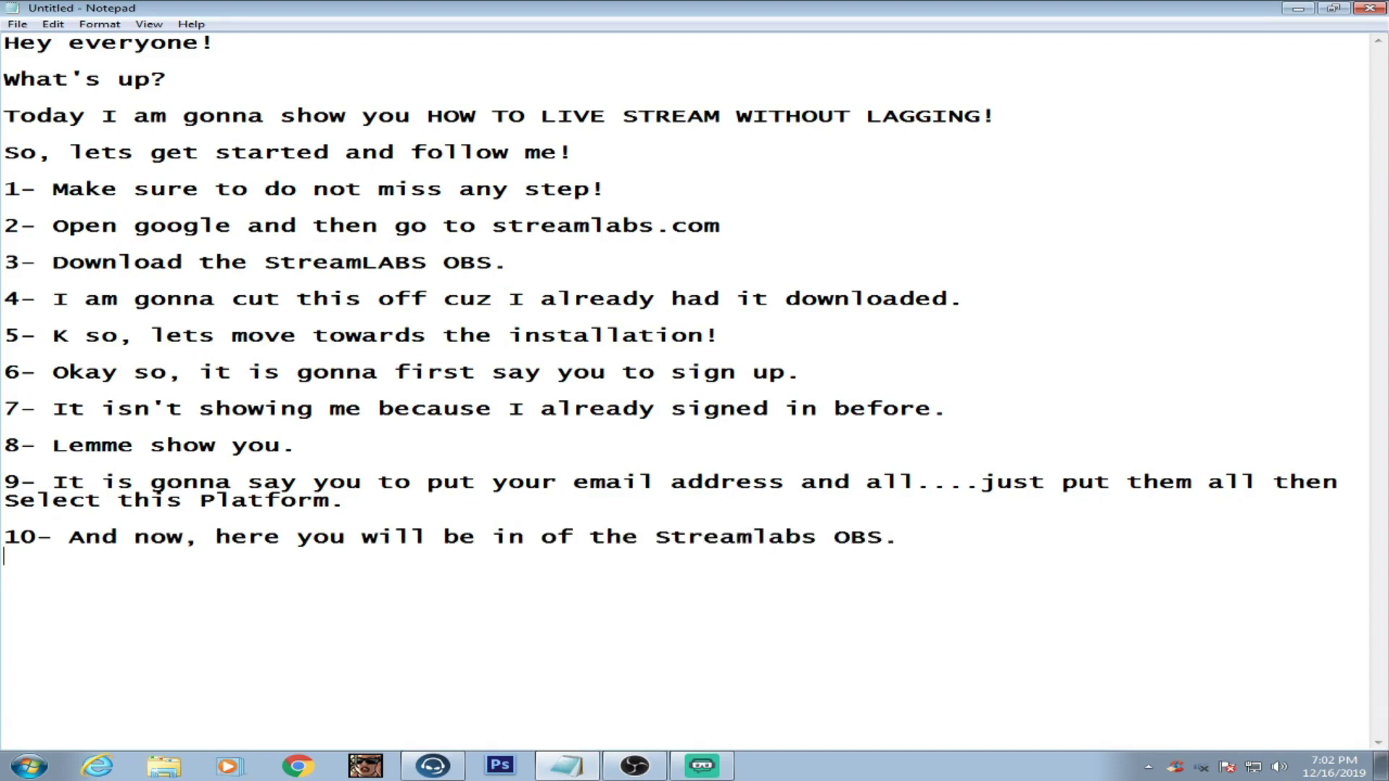
Add the note line "11- Now, lemme show you how to Live STREAM IN YOUTUBE by this."
text(11- Now, lemme show you )
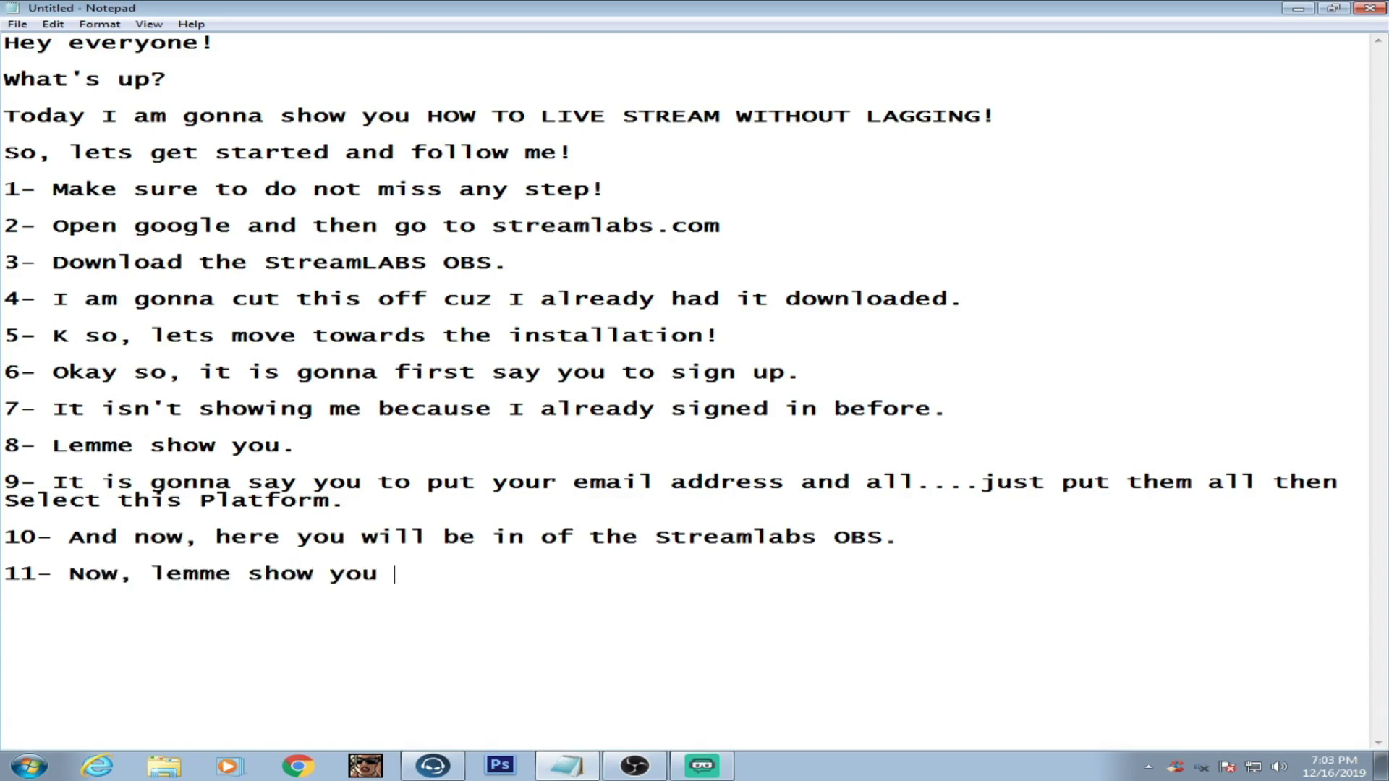
text(how to Live STRE)
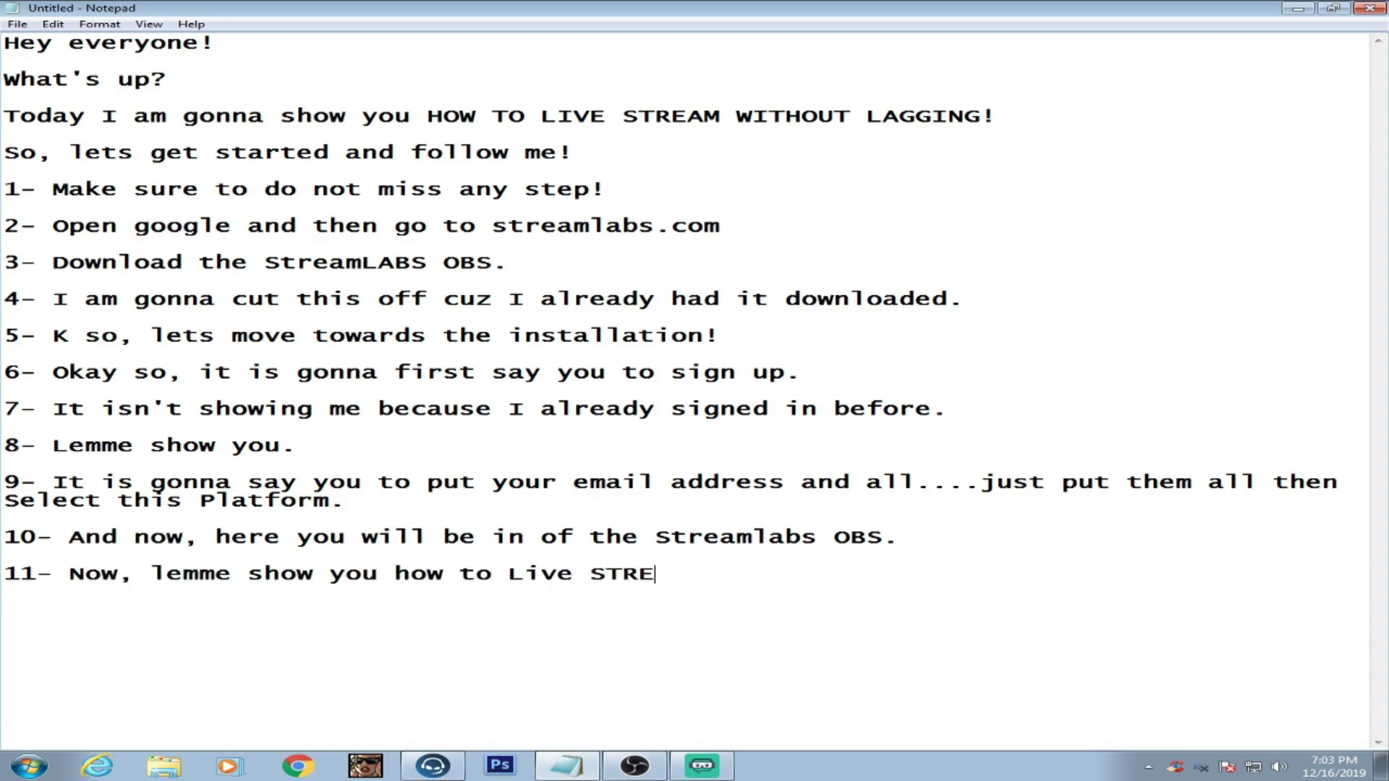
text(AM IN YOUTUBE )
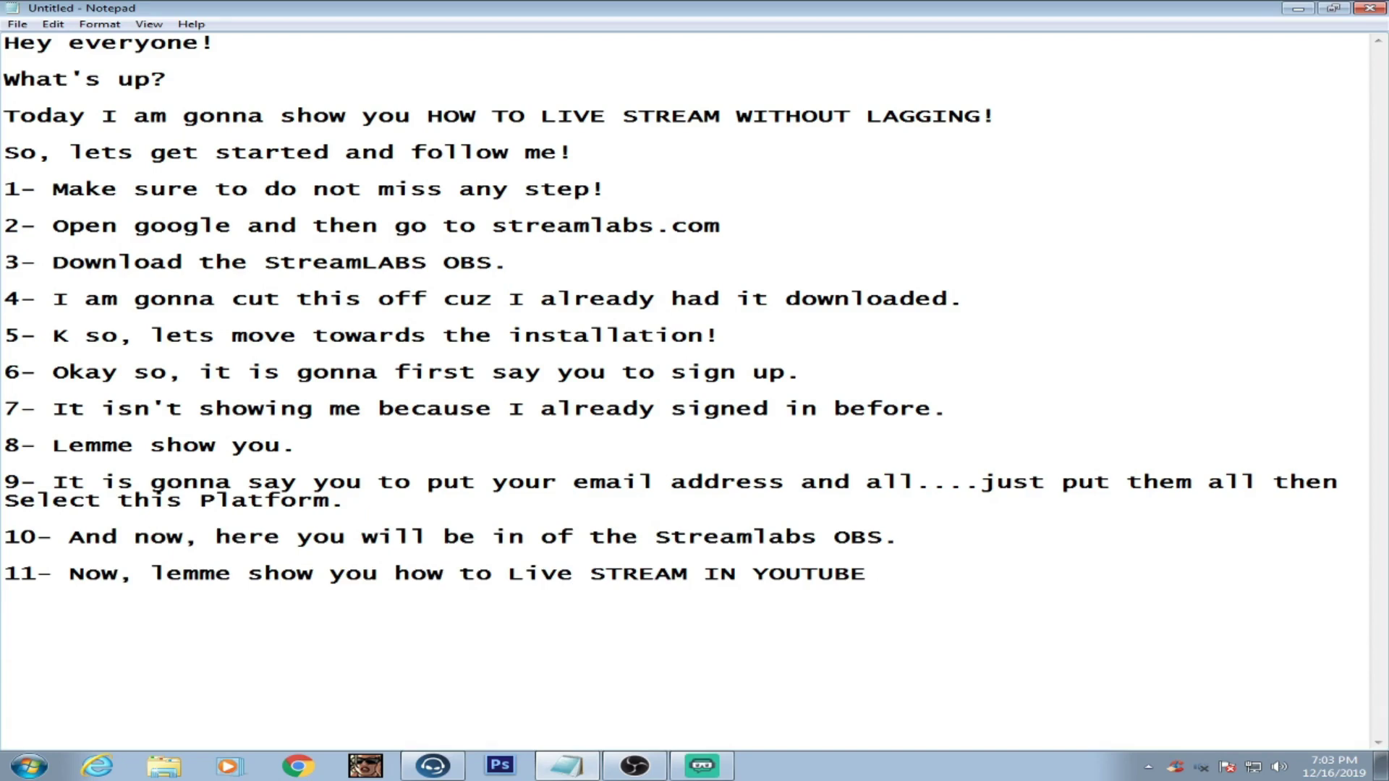
text(by this.)
key(Return)
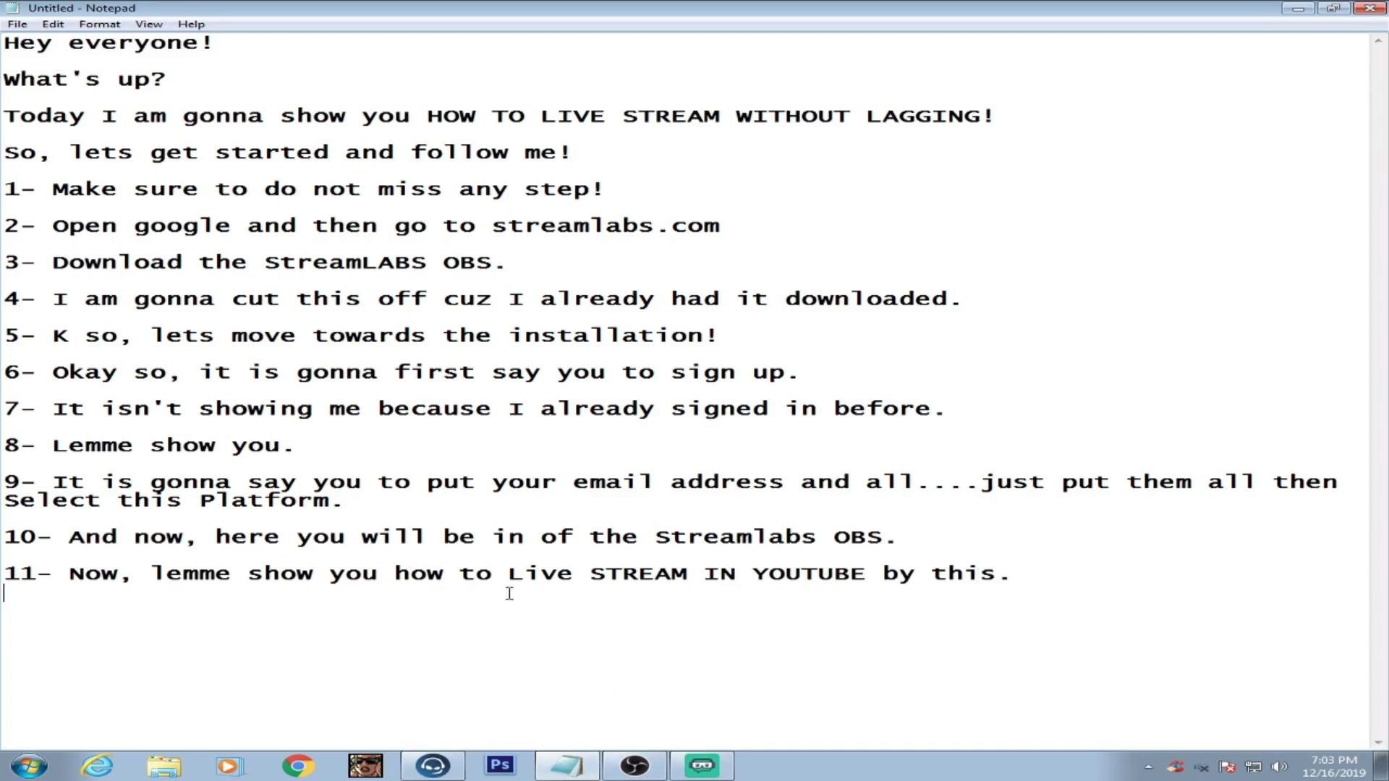
Switch to Streamlabs OBS, set the Start Streaming hotkey to F5 in the Hotkeys settings and close the settings
click(702, 766)
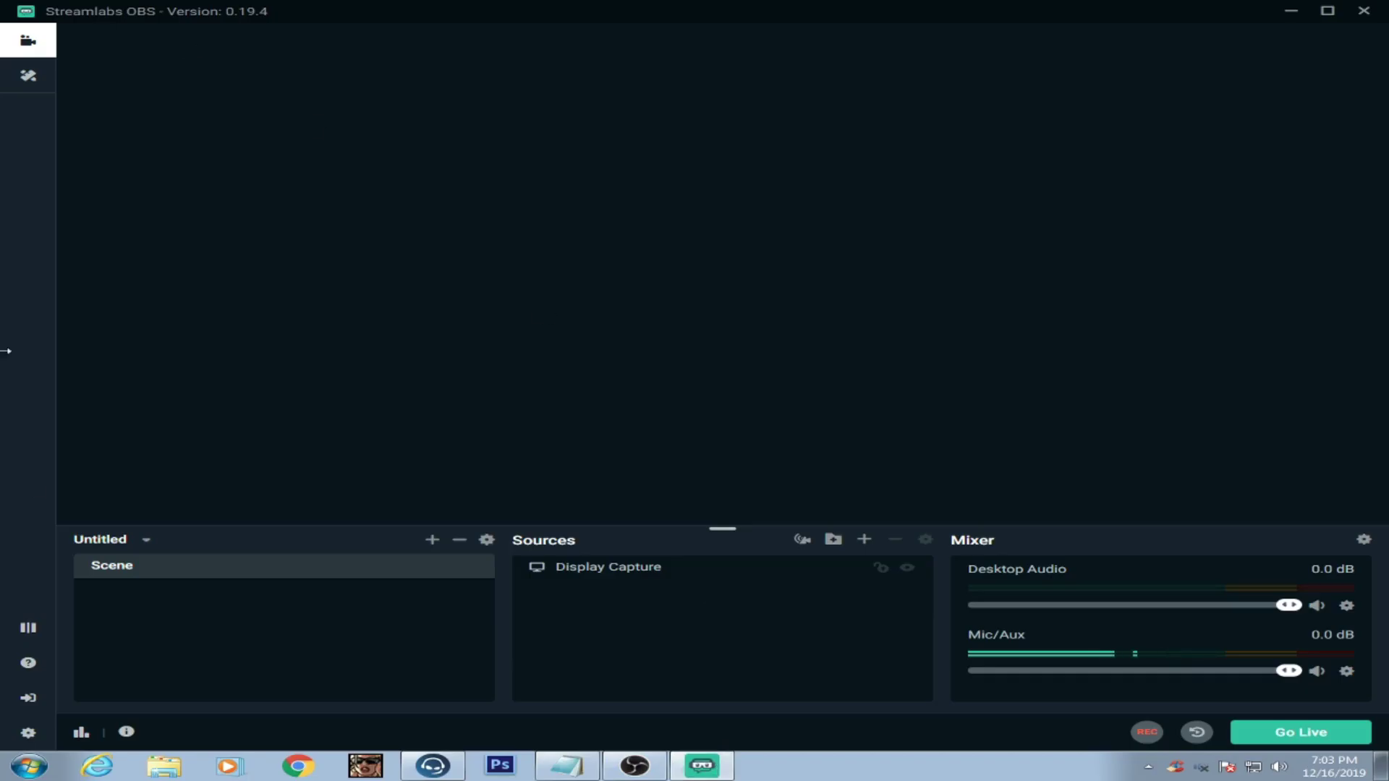
click(29, 732)
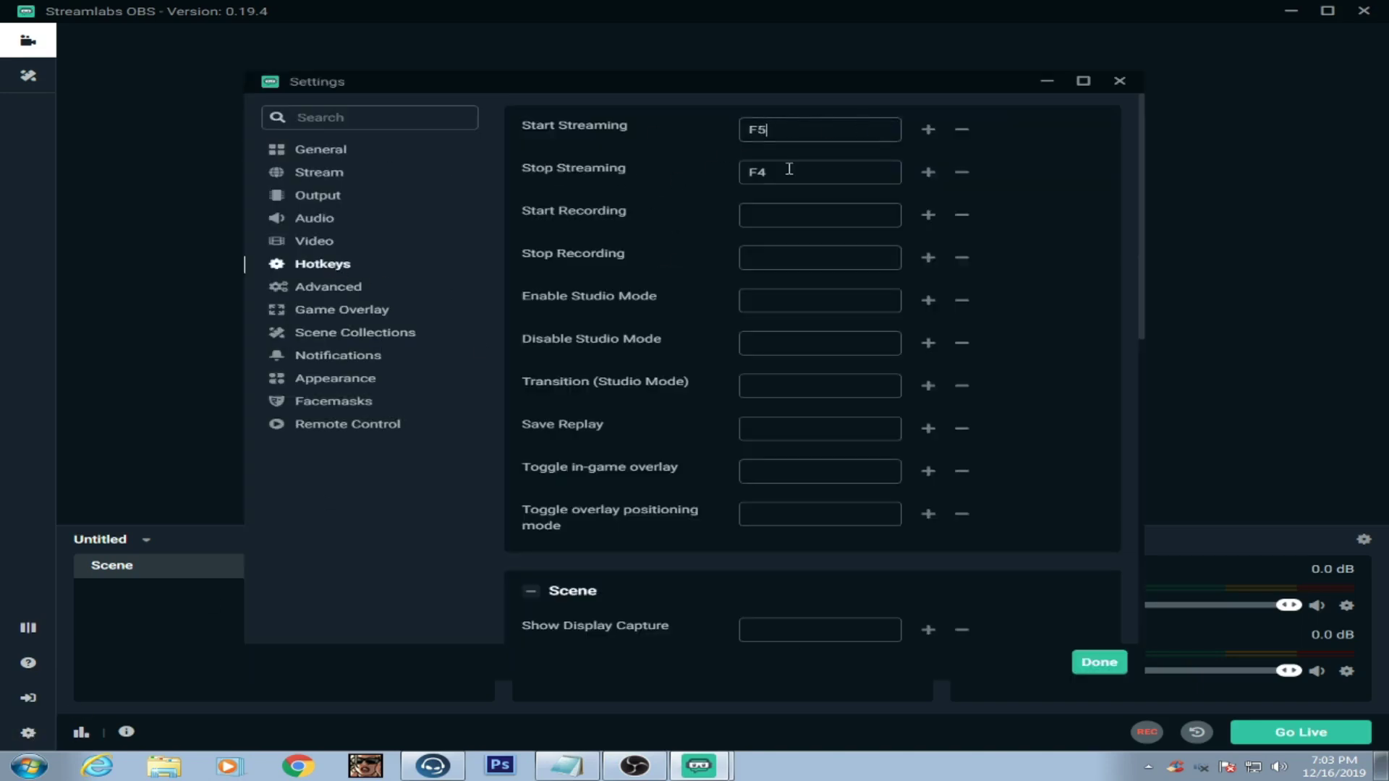
click(789, 171)
key(F5)
click(1099, 662)
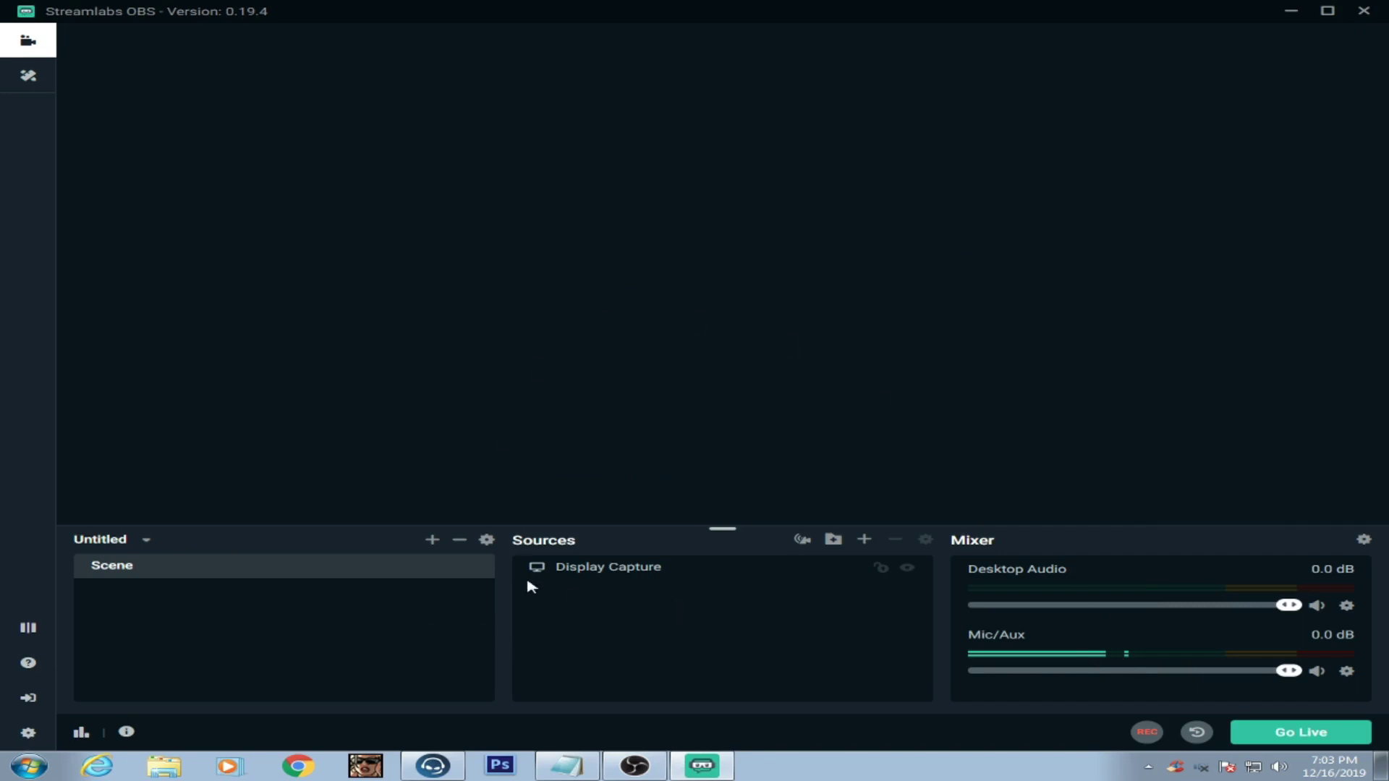
Open the Stream settings and look through the available streaming services without choosing another one
click(28, 733)
click(319, 173)
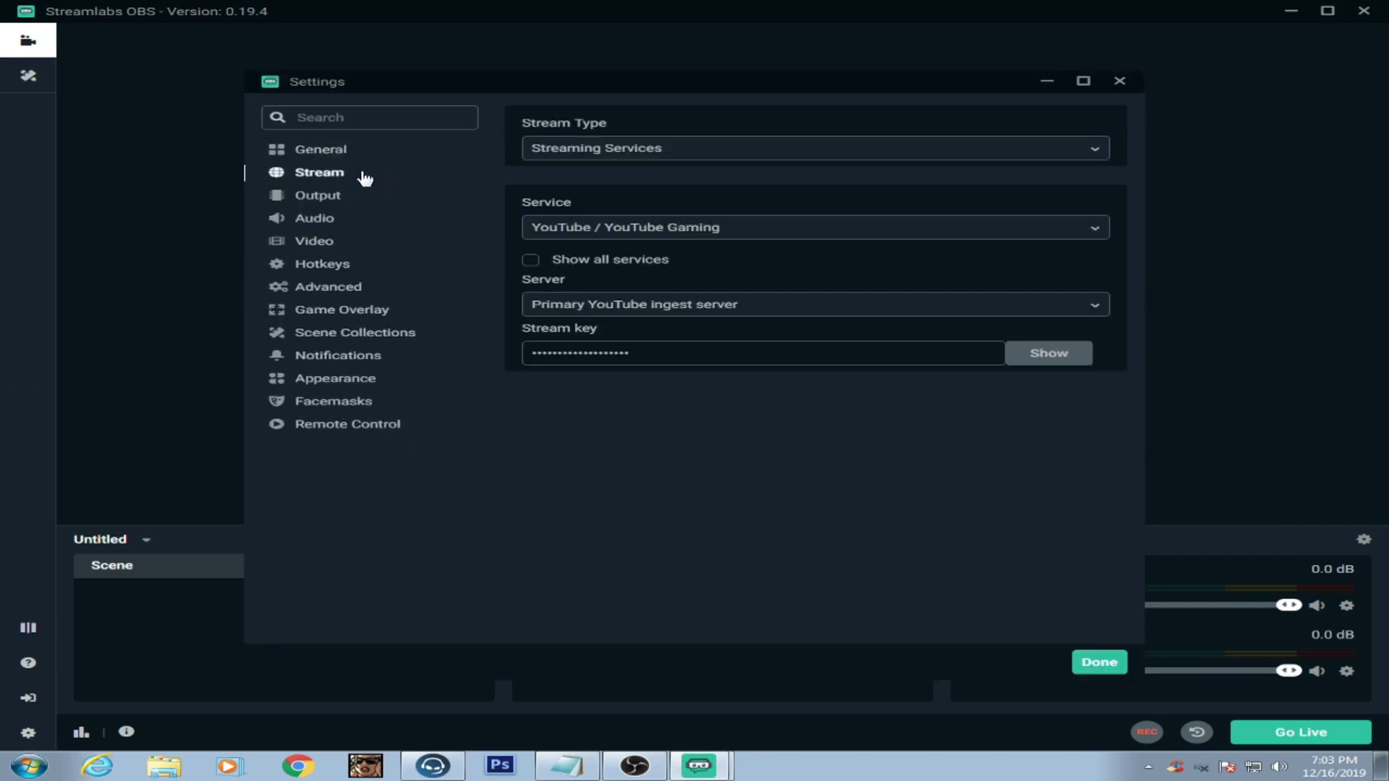
click(676, 227)
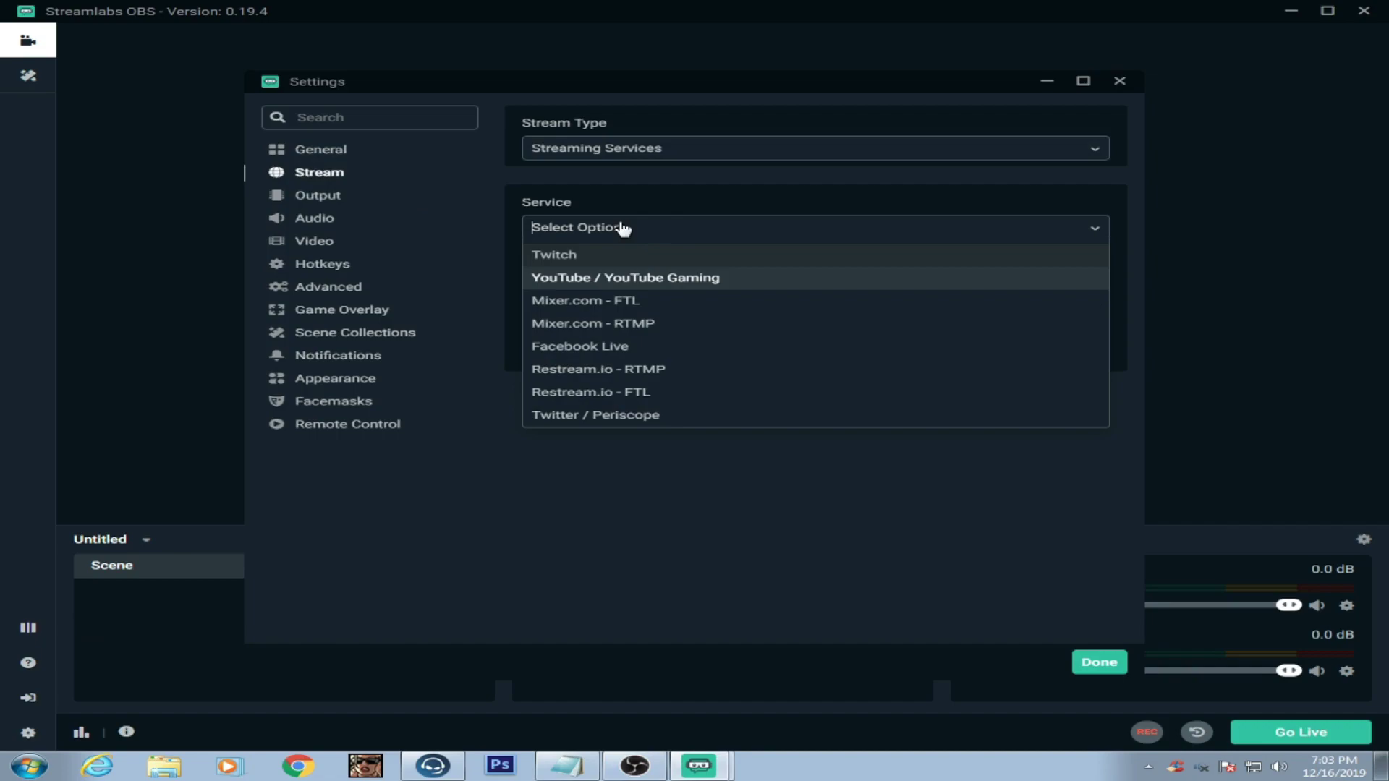
click(669, 688)
Switch to Notepad and begin a line with "12- Select any software in which you want to LIVE STREAM on. I am gonna select"
click(566, 766)
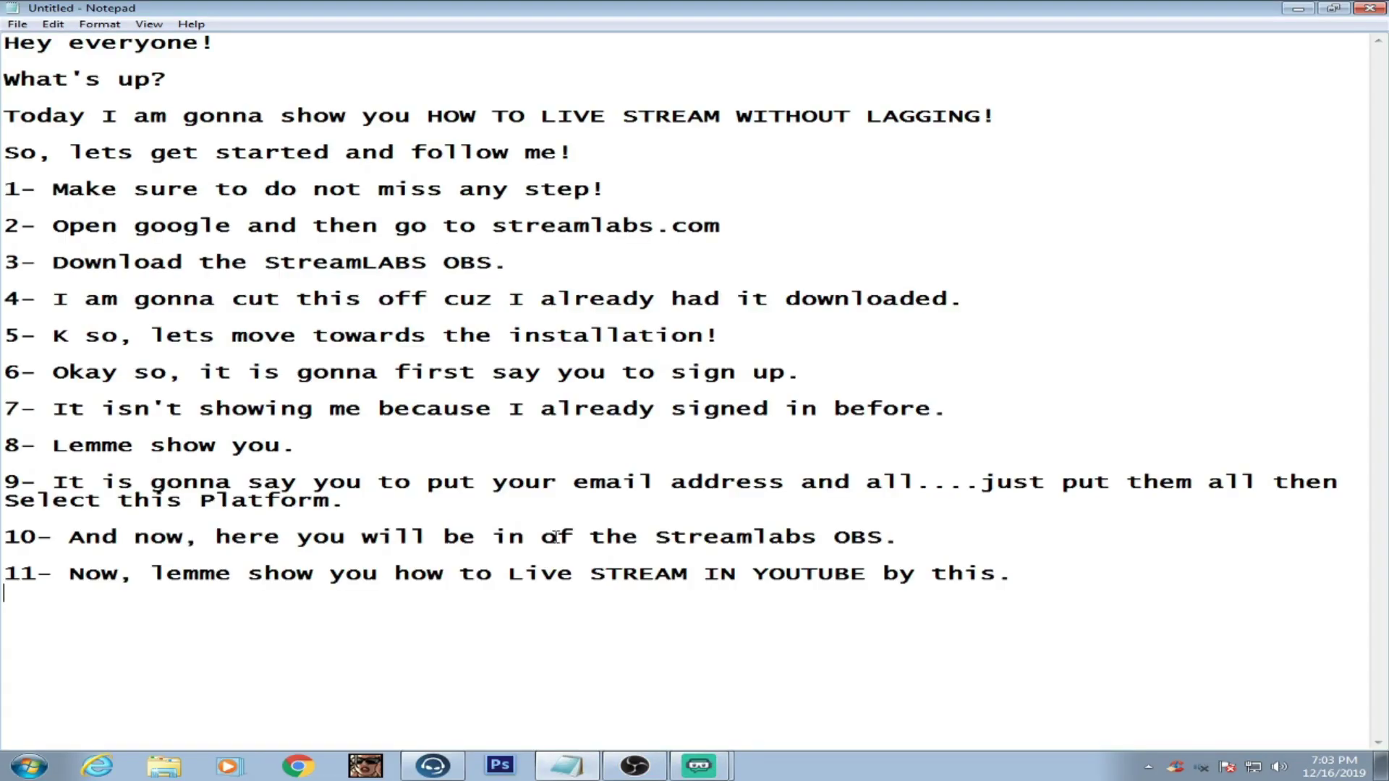
text(12- Select a)
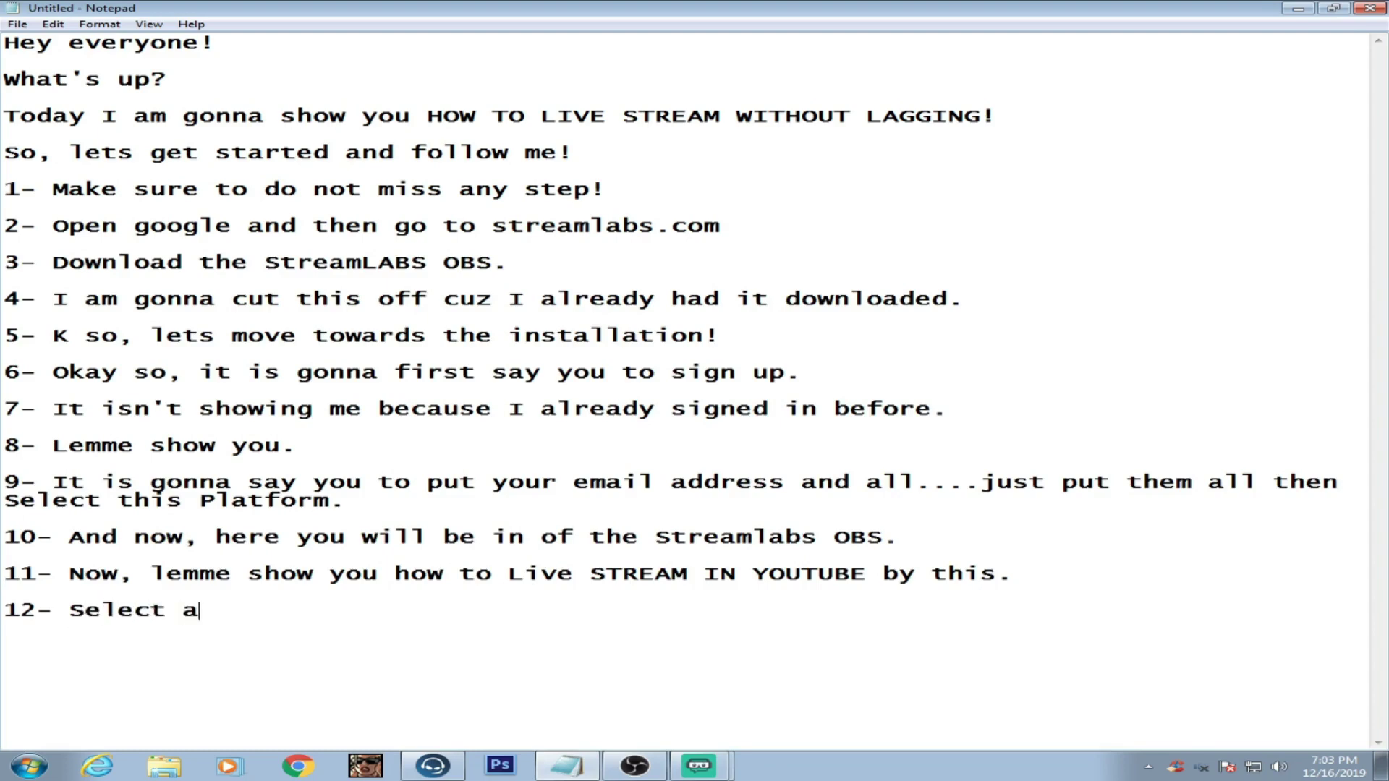
text(ny software t)
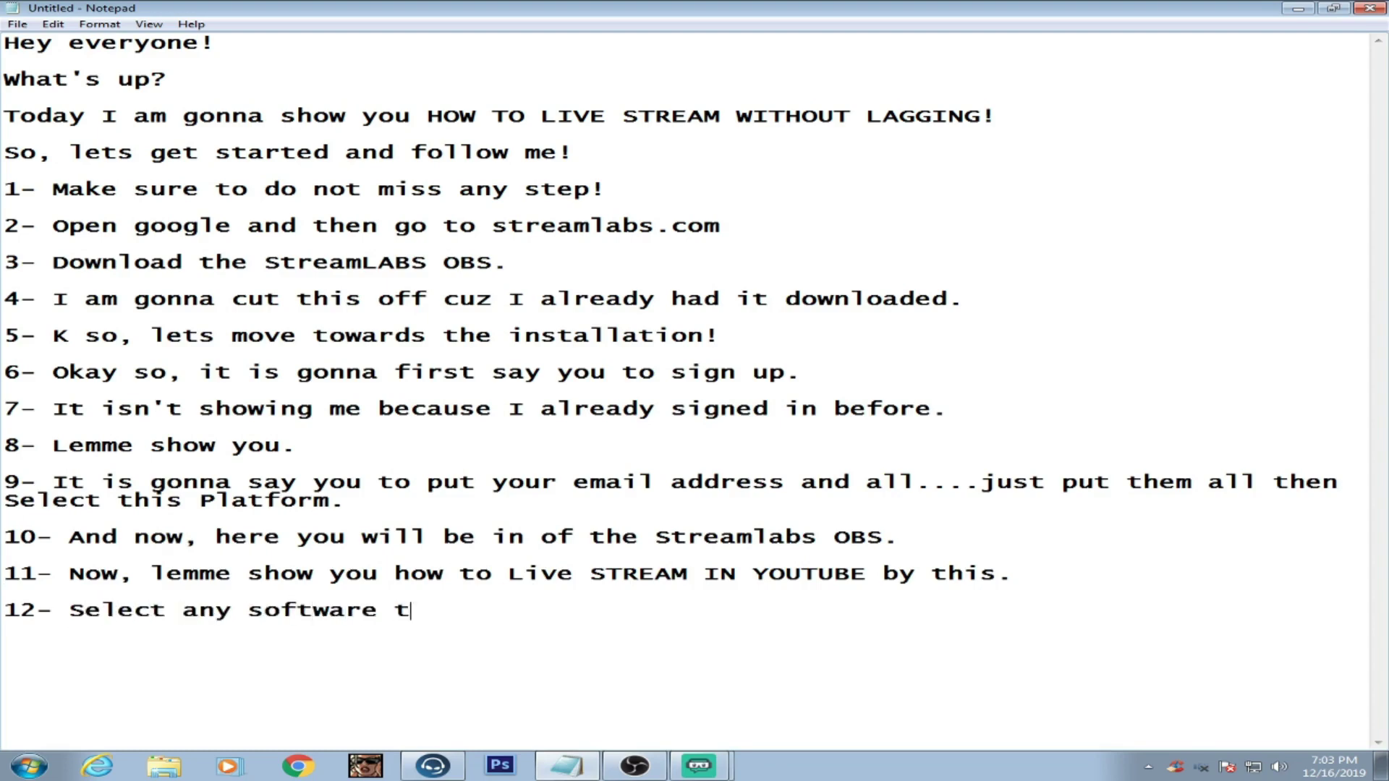
text(o)
key(BackSpace)
key(BackSpace)
key(BackSpace)
text(in which y)
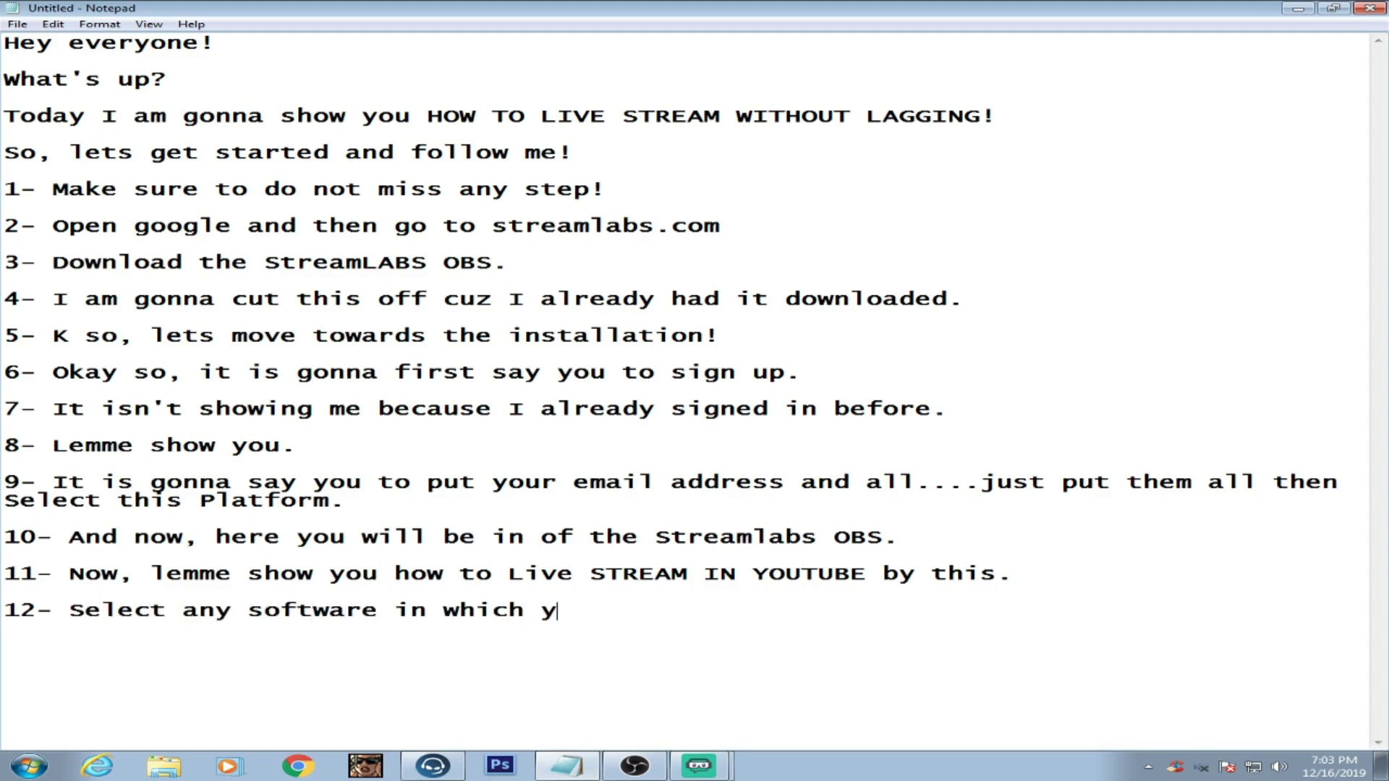
text(ou want to LIVE STRE)
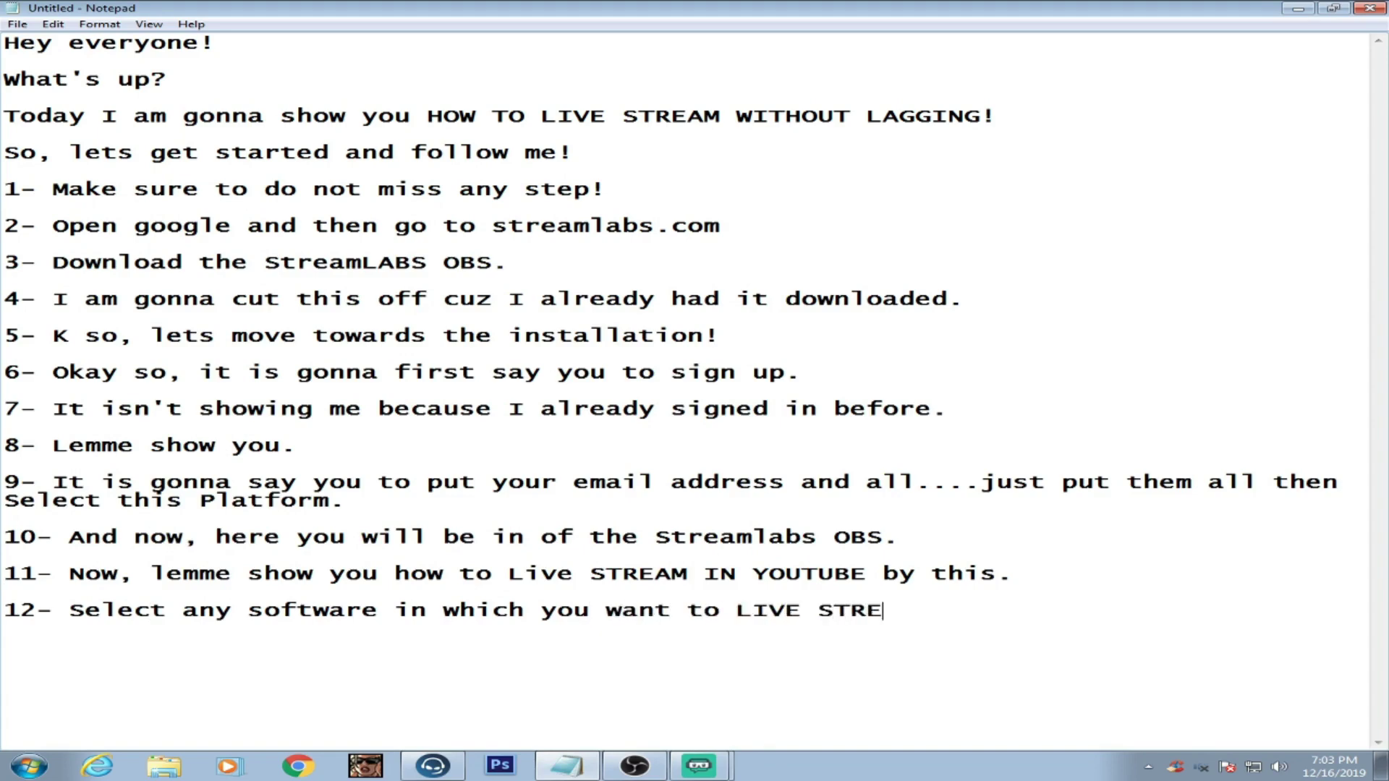
text(AM on. I am gonna select)
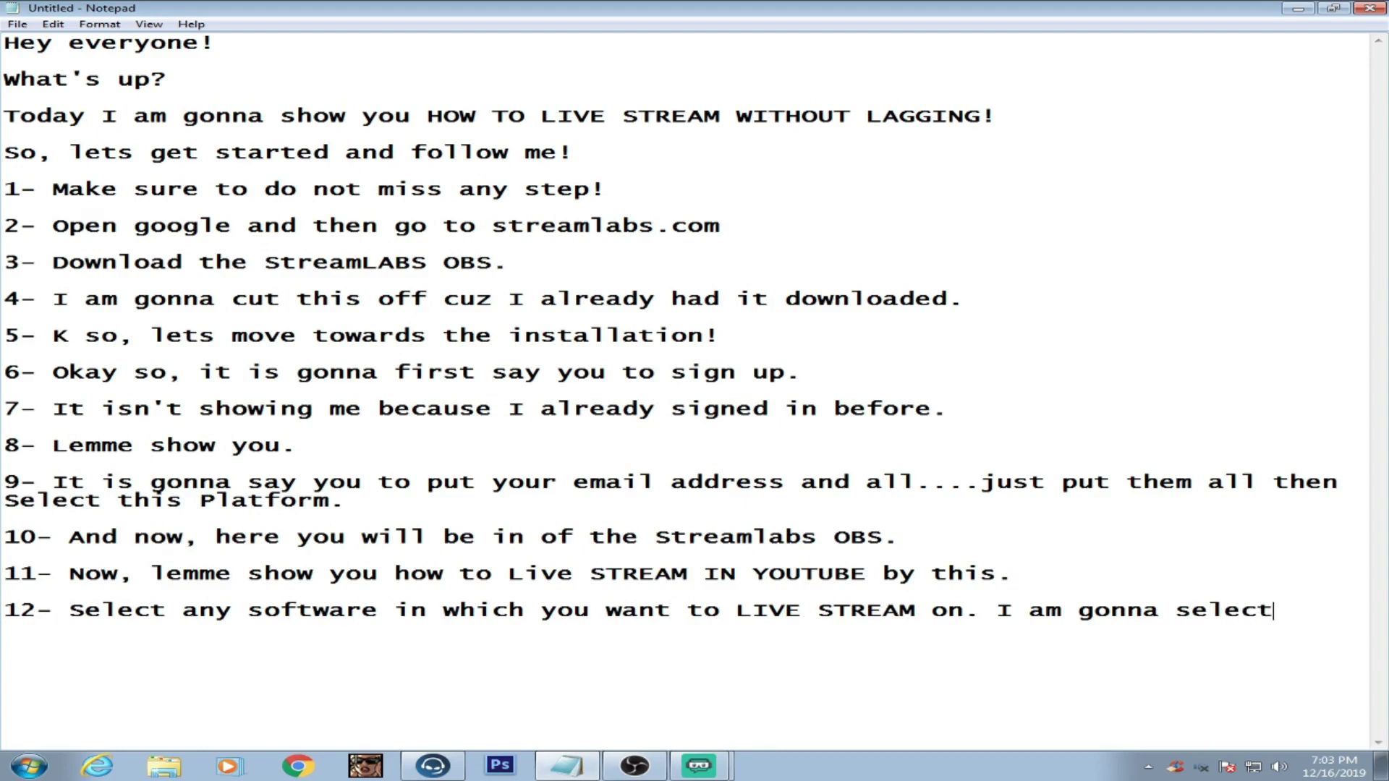
Complete note line 12 with "Youtube cuz I'll show you how to do live stream at youtube."
text( Youtube cuz I )
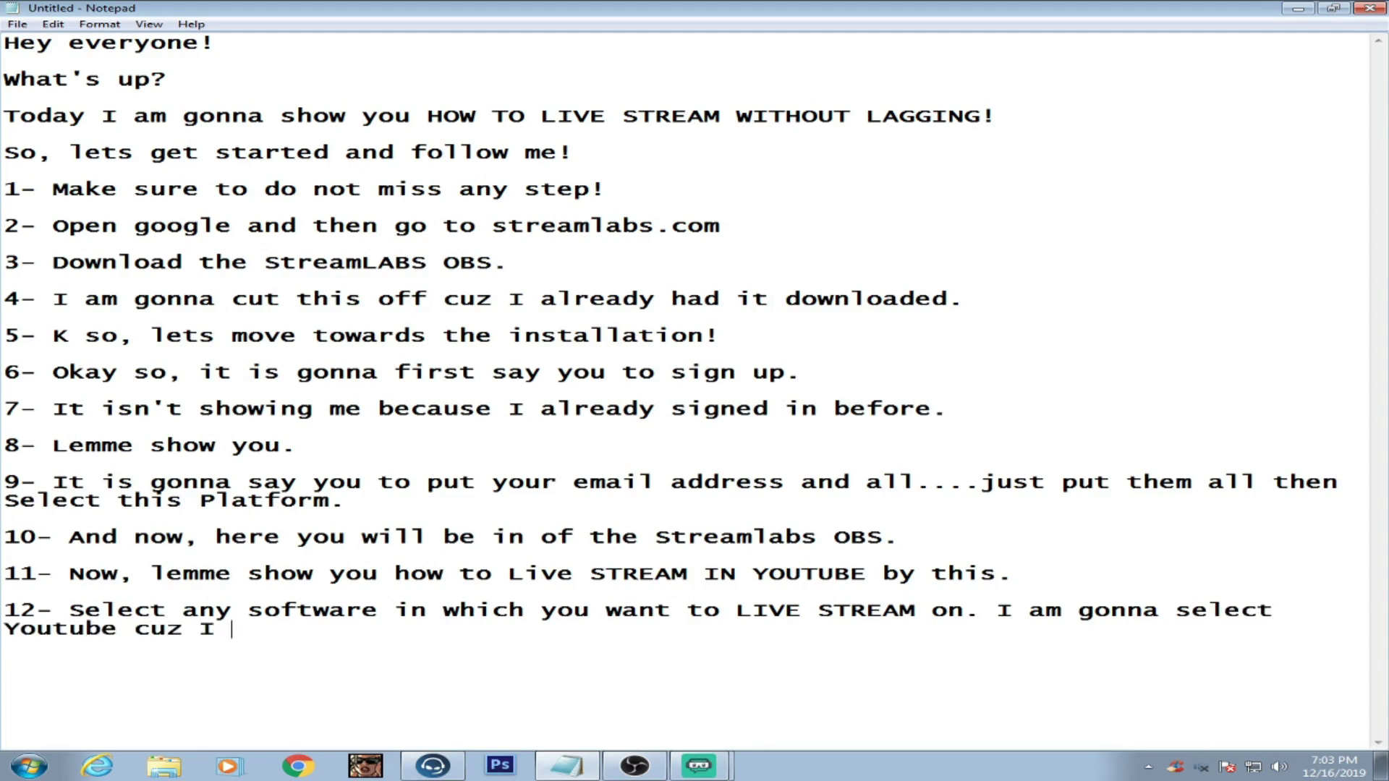
text('ll show you )
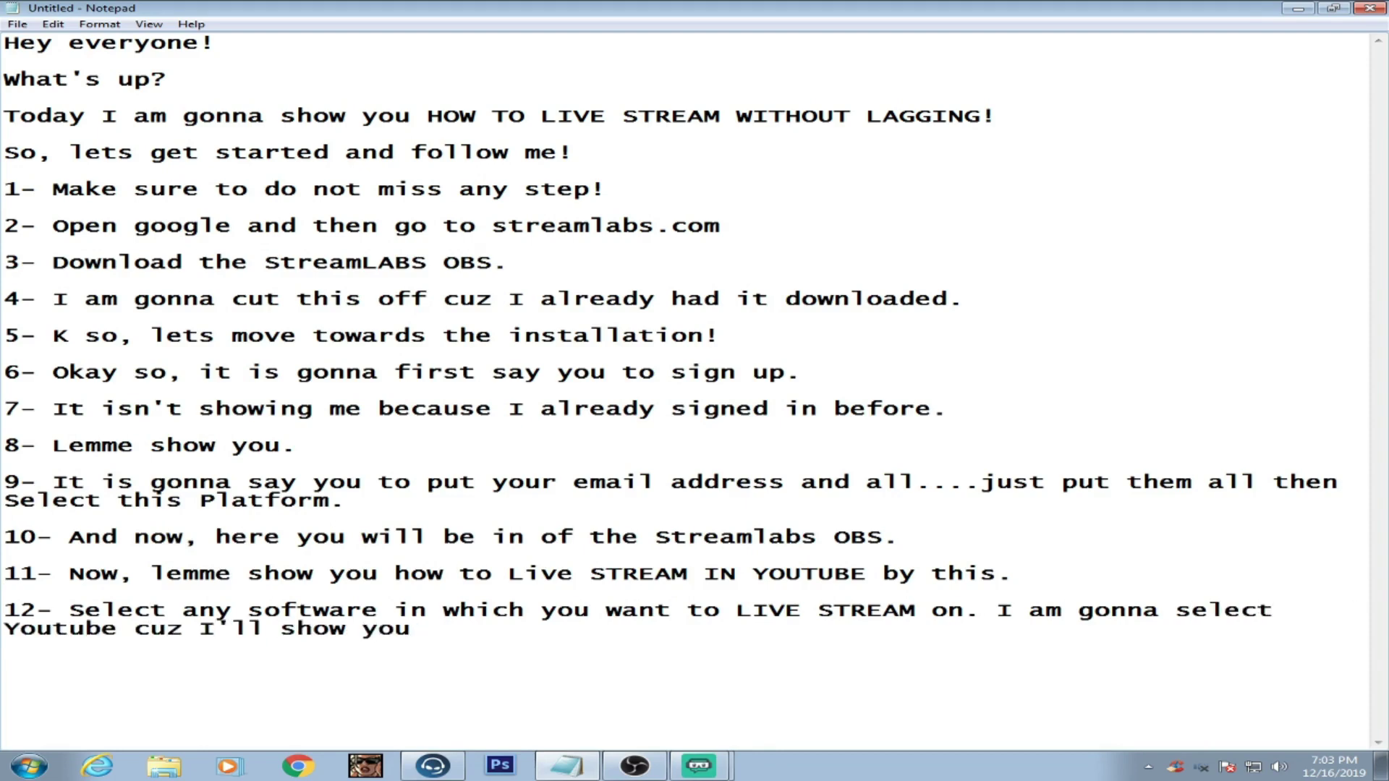
text(how to do live)
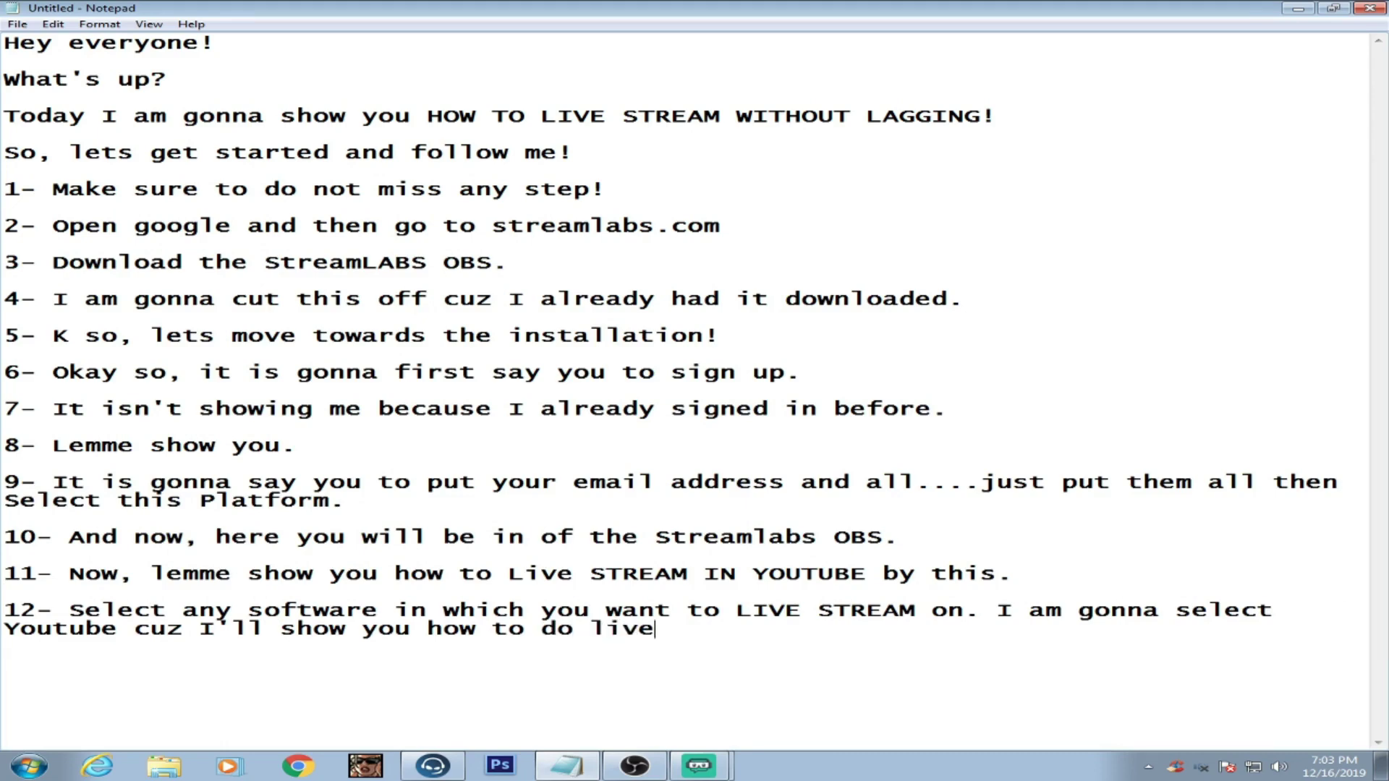
text( stream at you)
text(tube.)
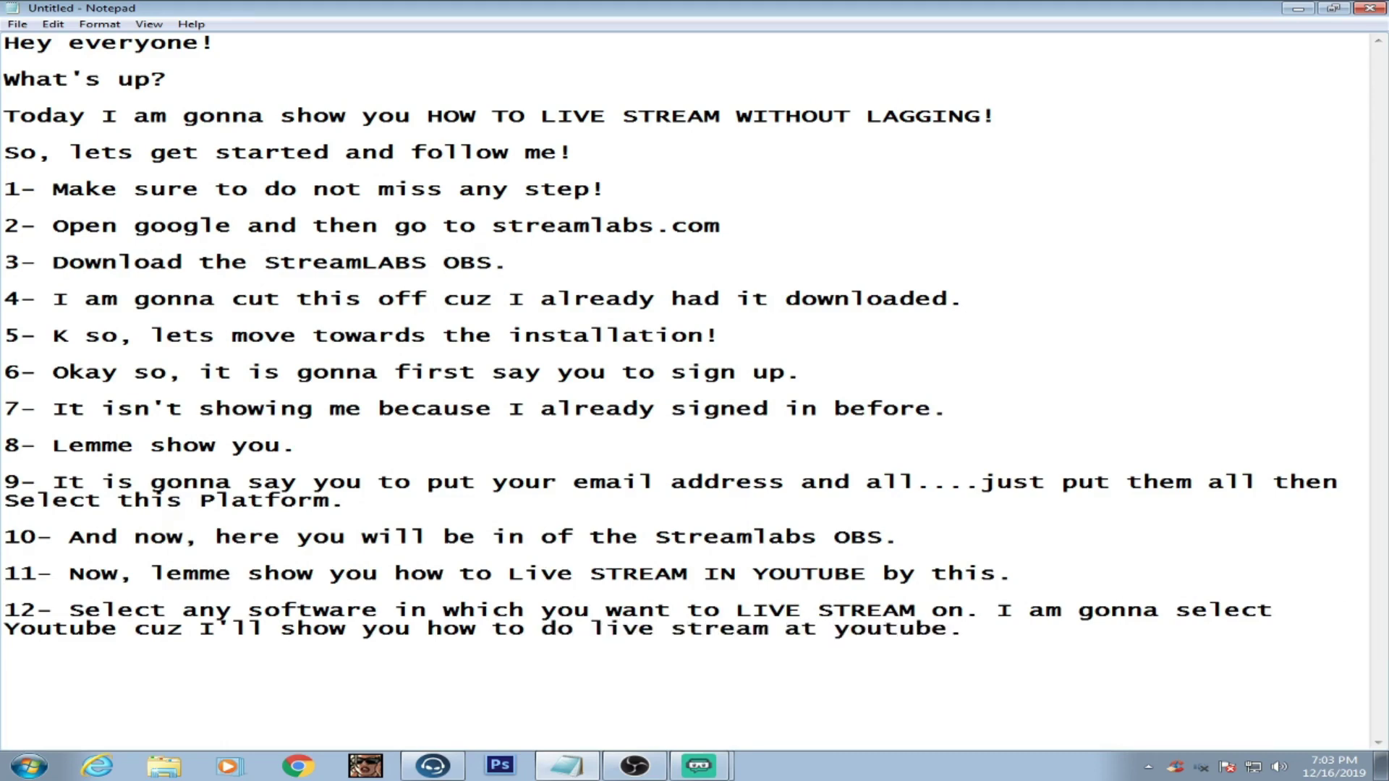
Delete all the text in the Notepad document and switch back to the Streamlabs OBS Stream settings
key(ctrl+a)
key(BackSpace)
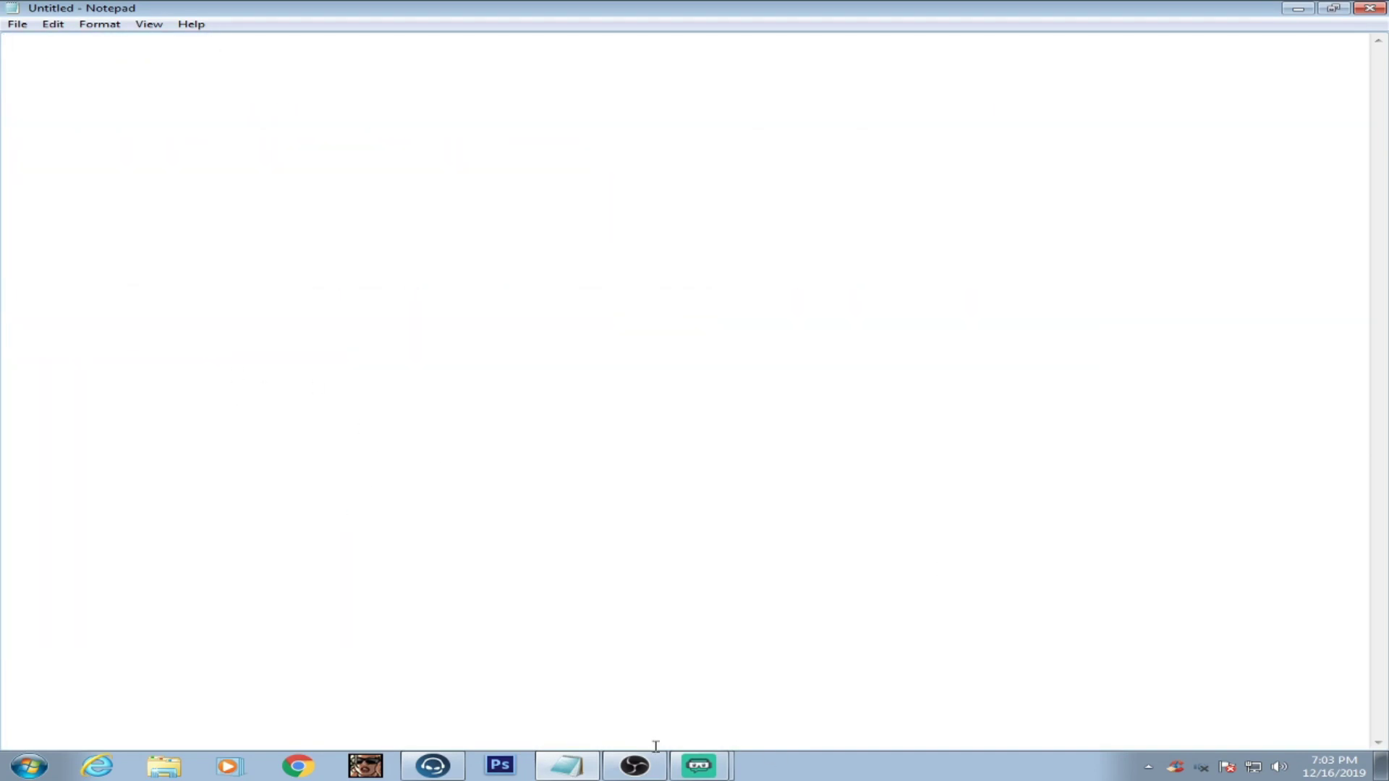
click(708, 761)
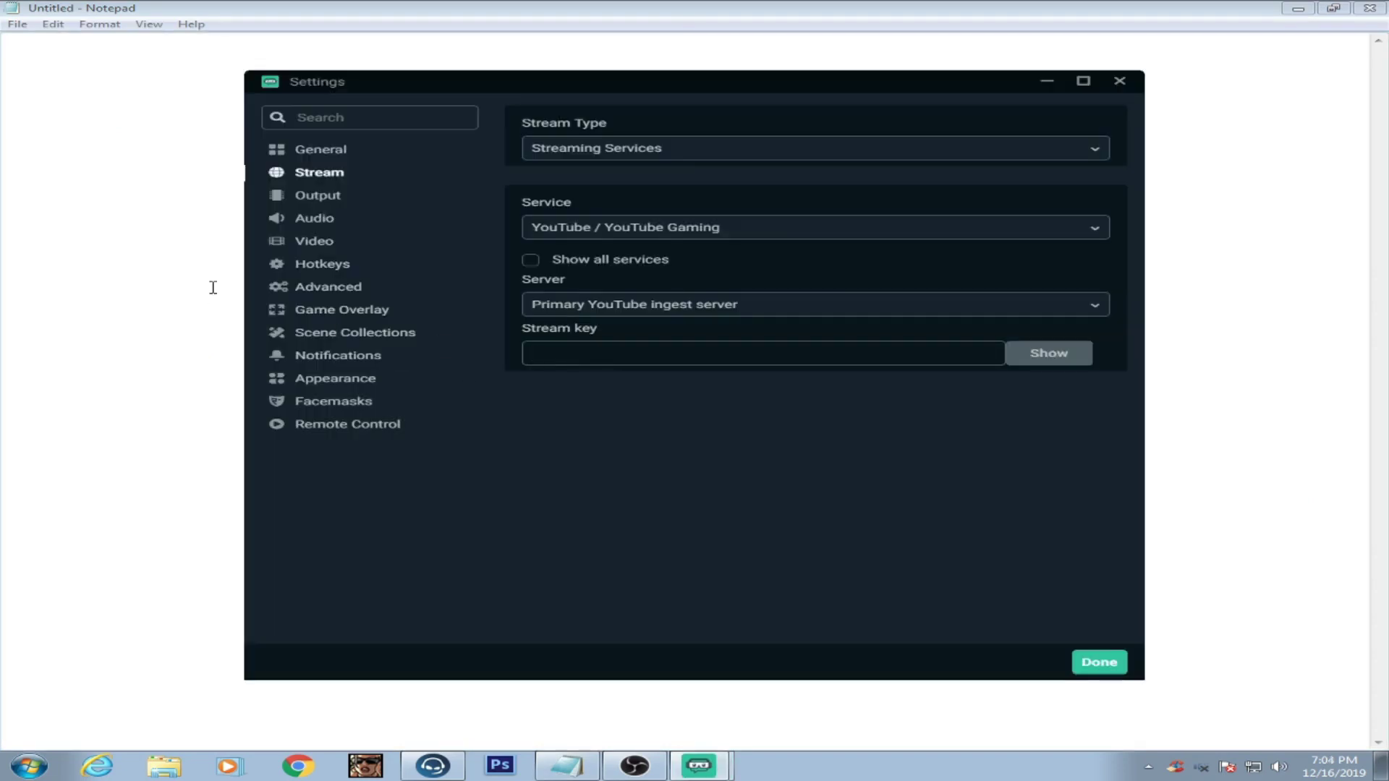
Launch Chrome and write the note line "13- Go to youtube.com" in the empty Notepad document
click(91, 219)
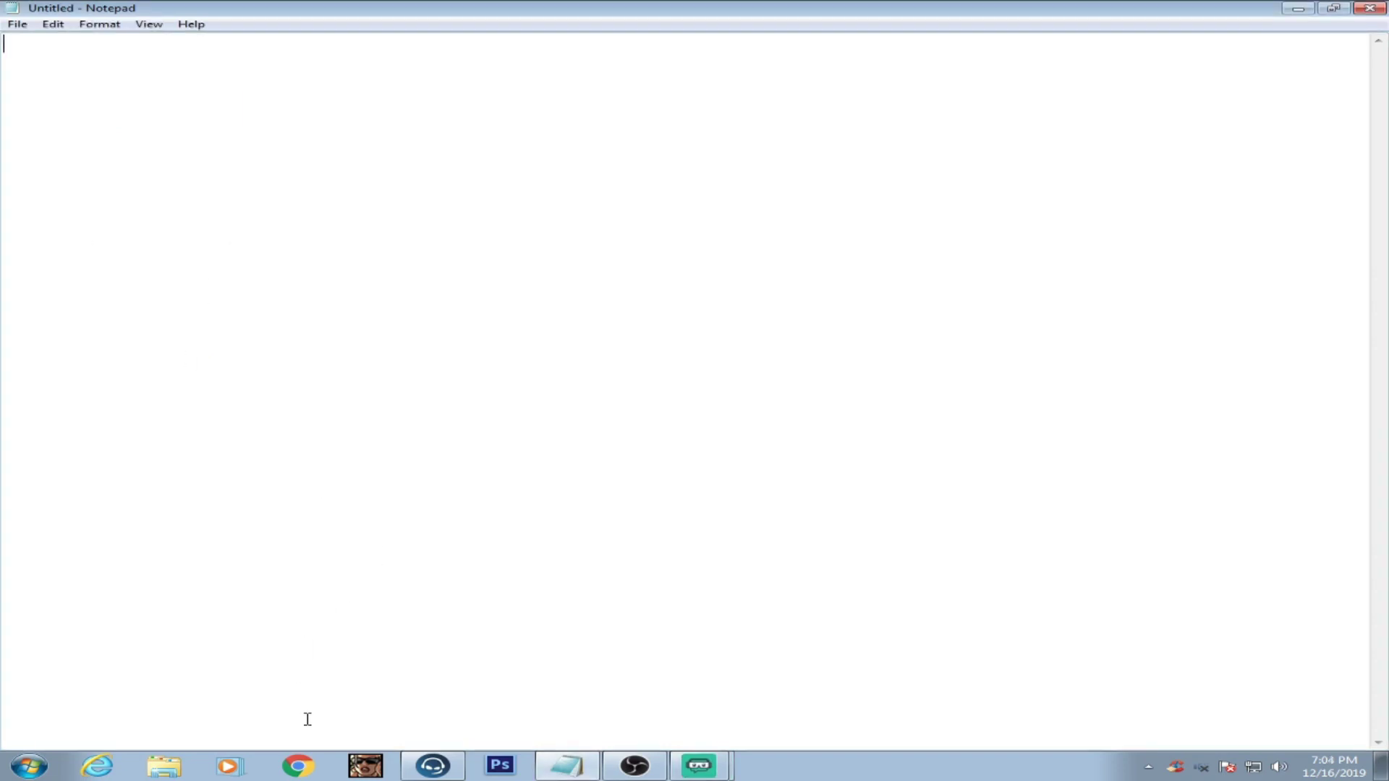
click(298, 765)
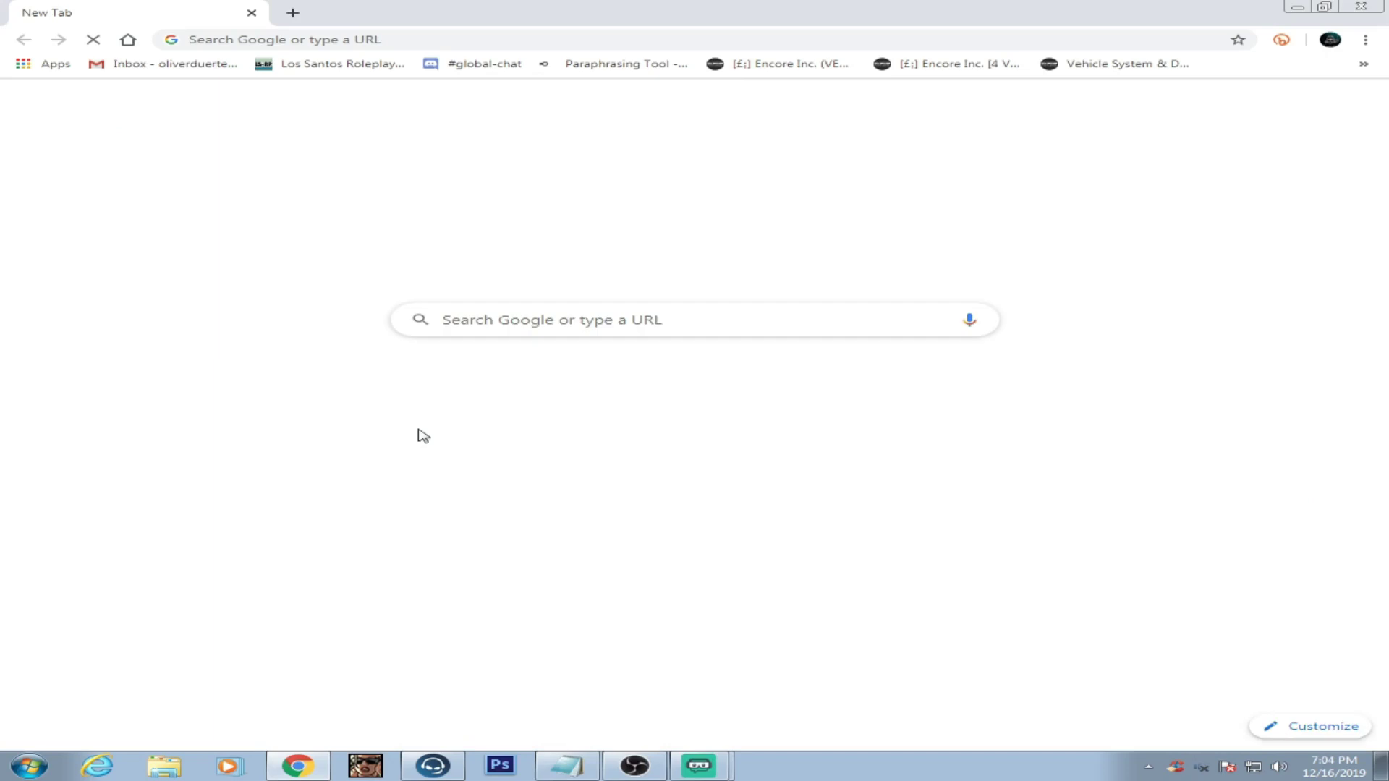
click(567, 765)
text(13- Go to youtube.com)
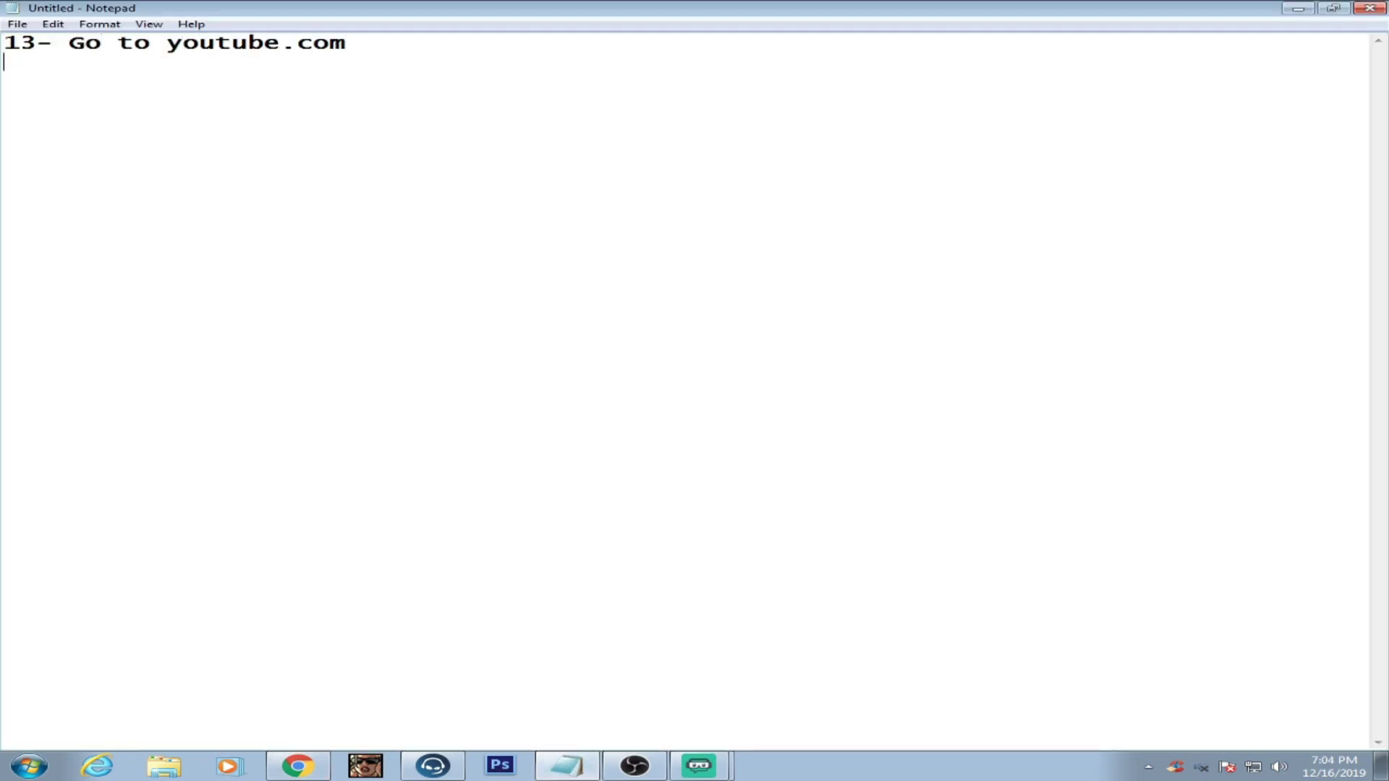
Switch to Chrome, open YouTube, choose to go live, exit the webcam setup and go to the Live Control Room
click(298, 765)
click(800, 403)
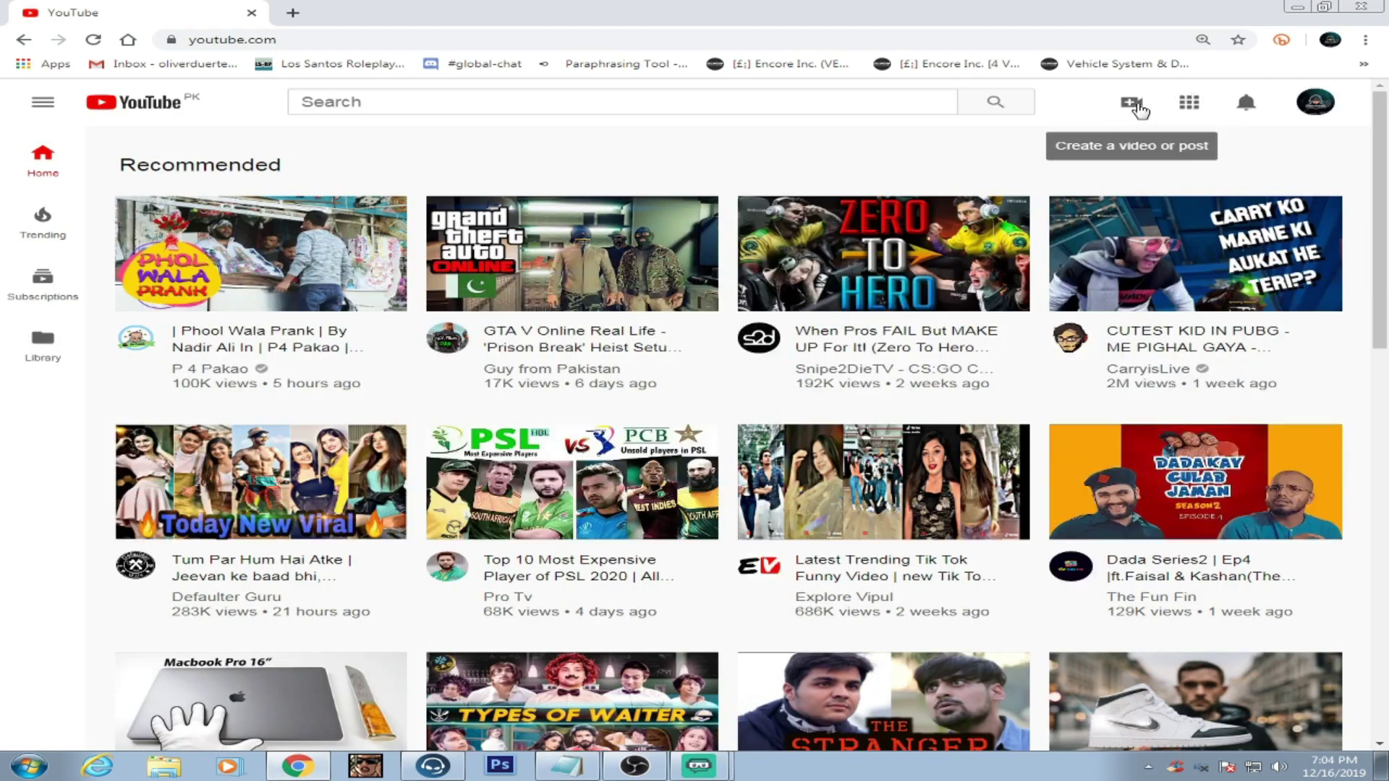
click(1131, 102)
click(1179, 175)
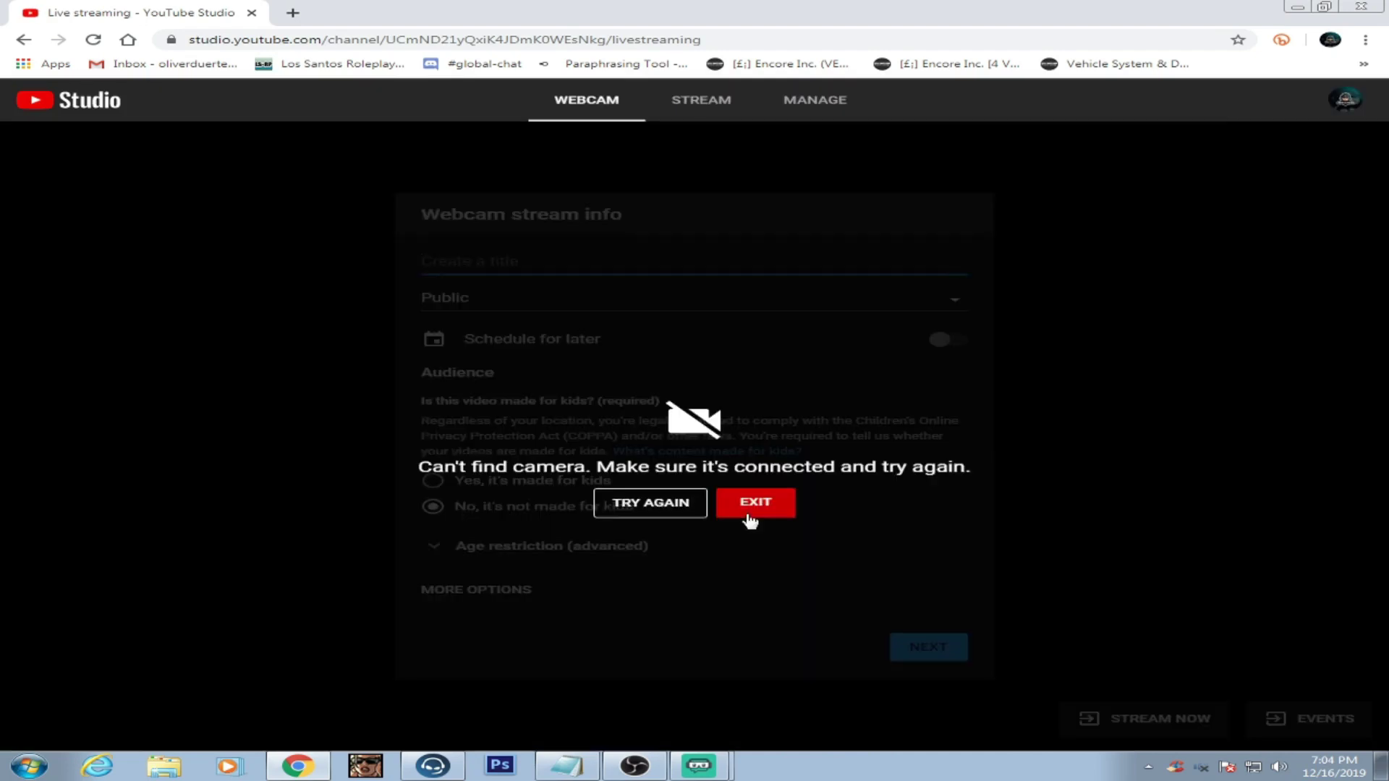
click(756, 504)
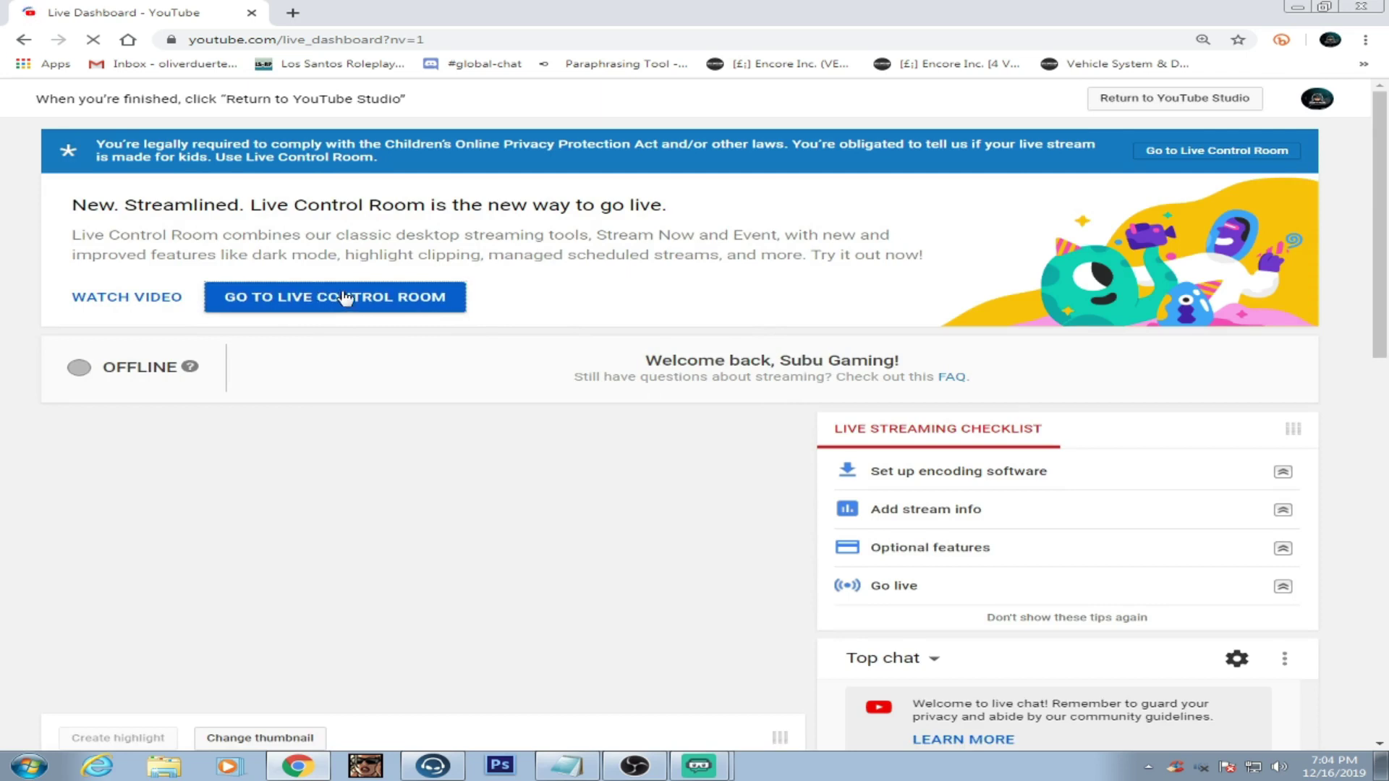
click(376, 307)
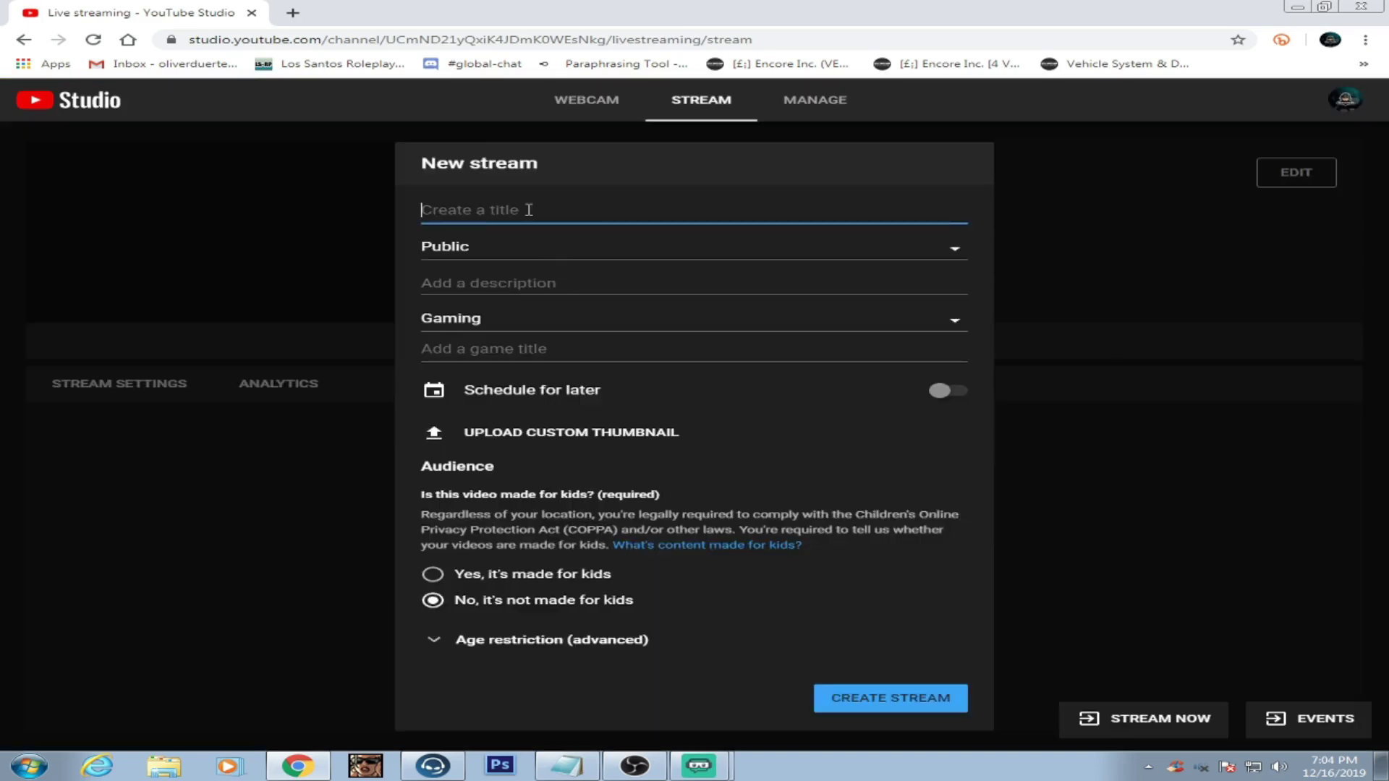
Title the new YouTube stream "Test." and create the stream
text(Test.)
key(Tab)
key(Tab)
key(Tab)
key(Tab)
key(Tab)
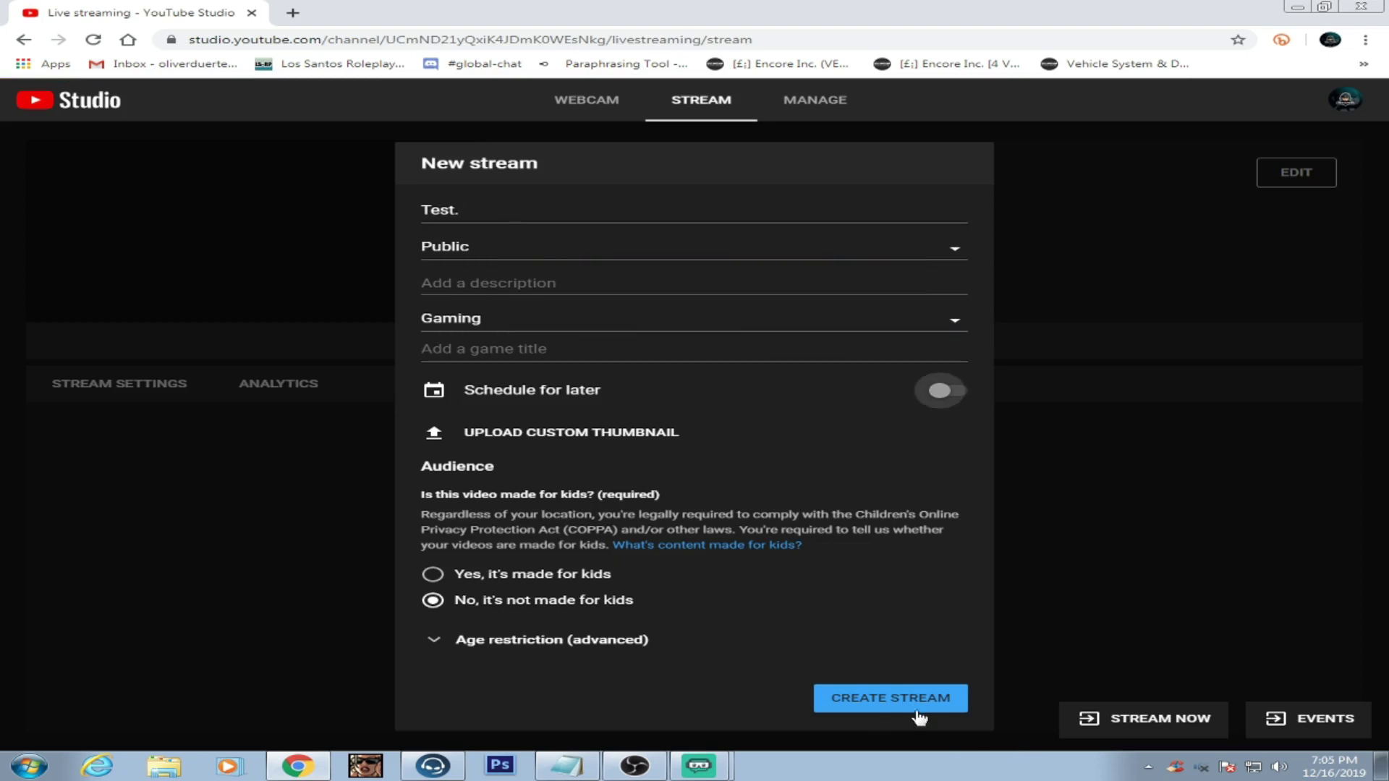
click(917, 707)
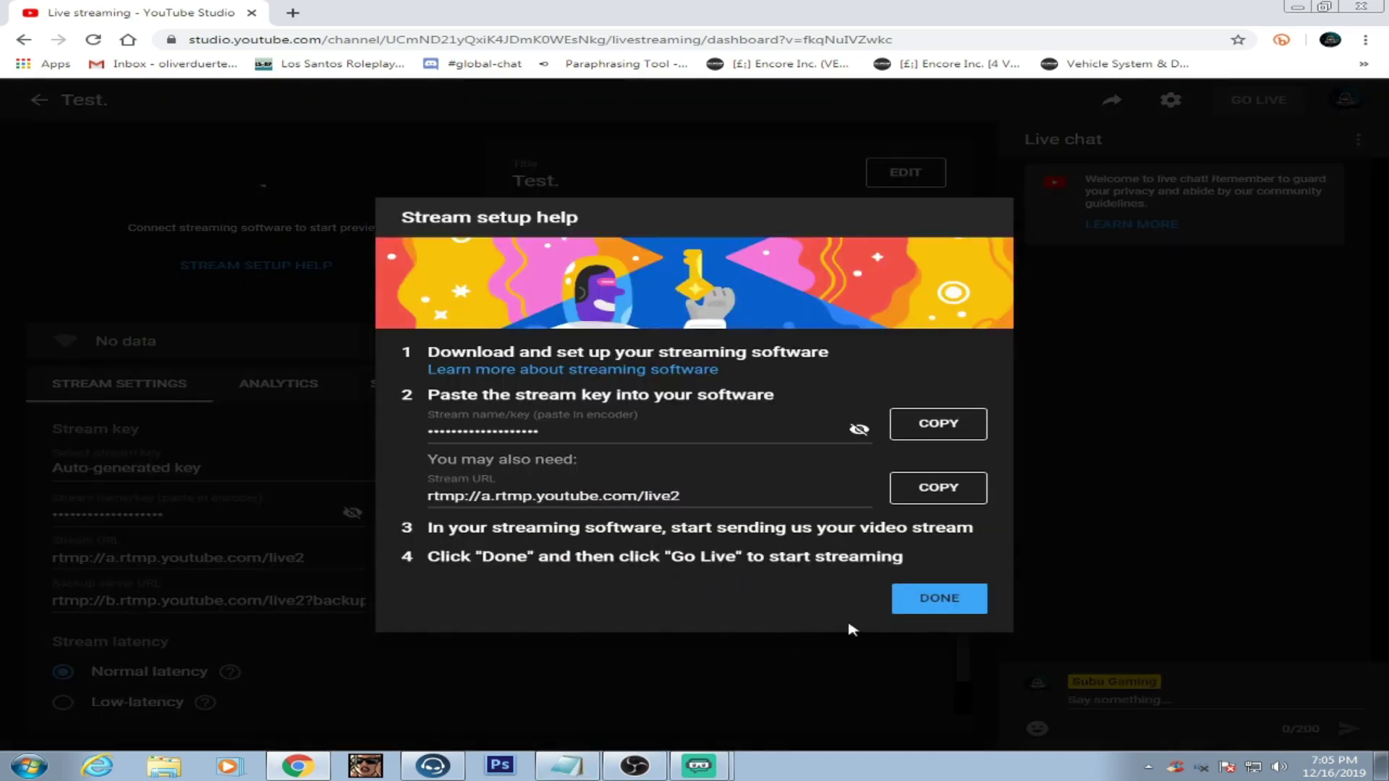
Switch to Notepad and add the line "14- Now, put the Stream KEY into the OBS." below line 13
click(557, 769)
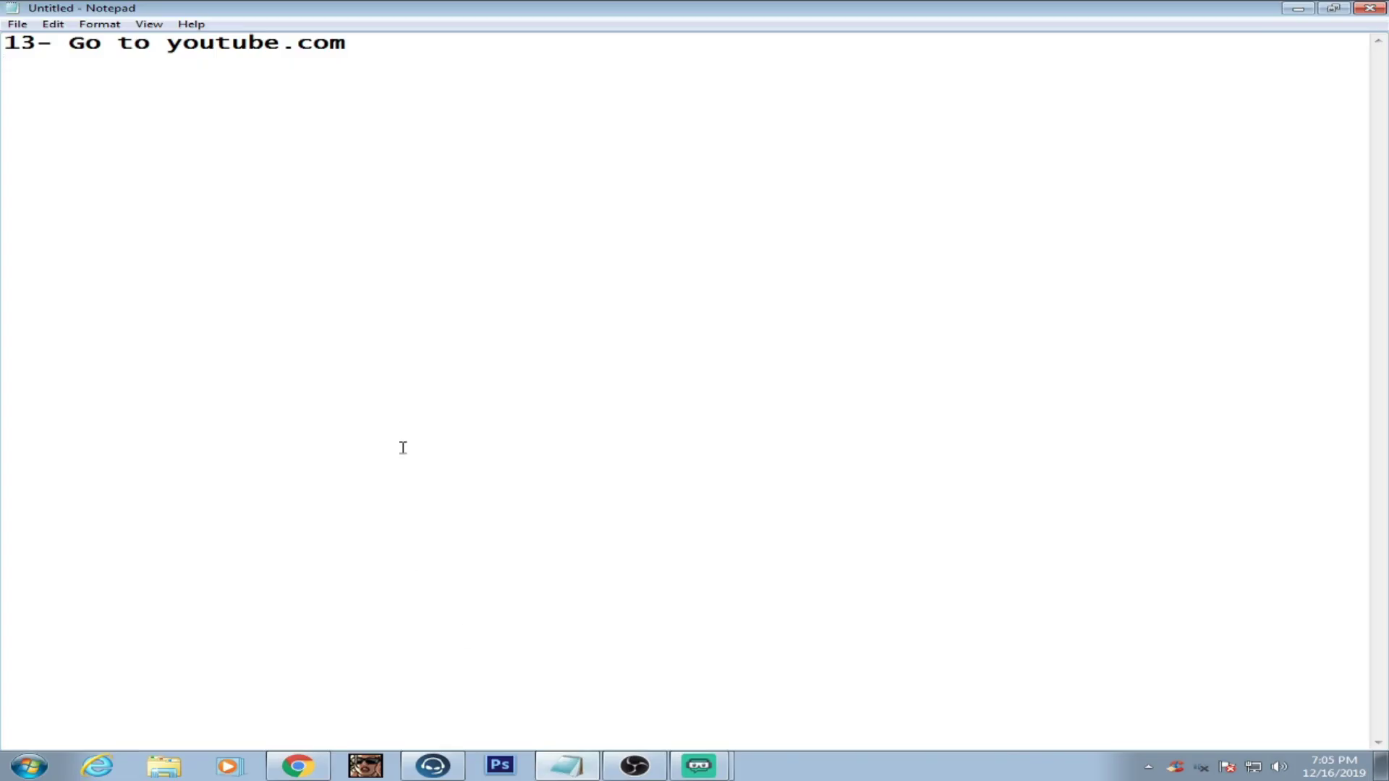
key(Return)
text(14- Now, put the )
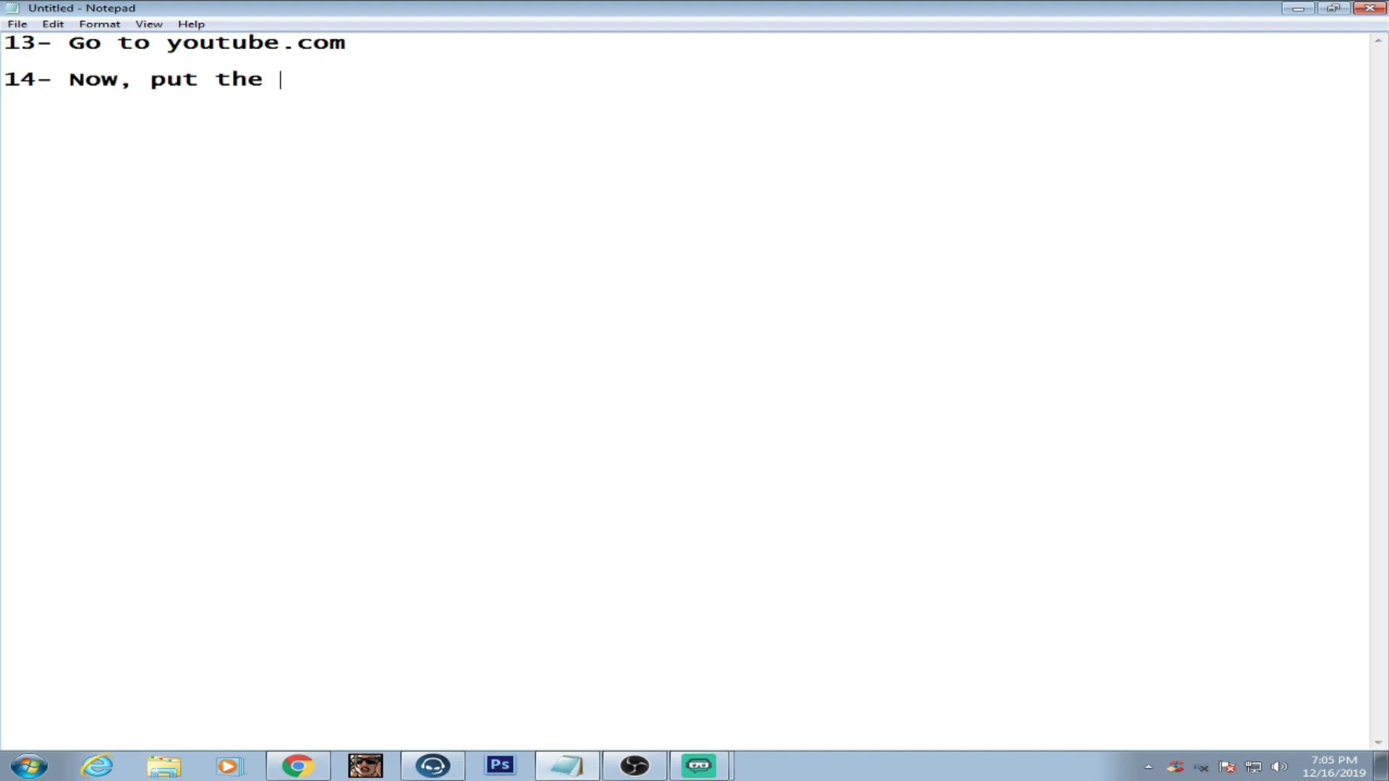
text(Stream KEY into )
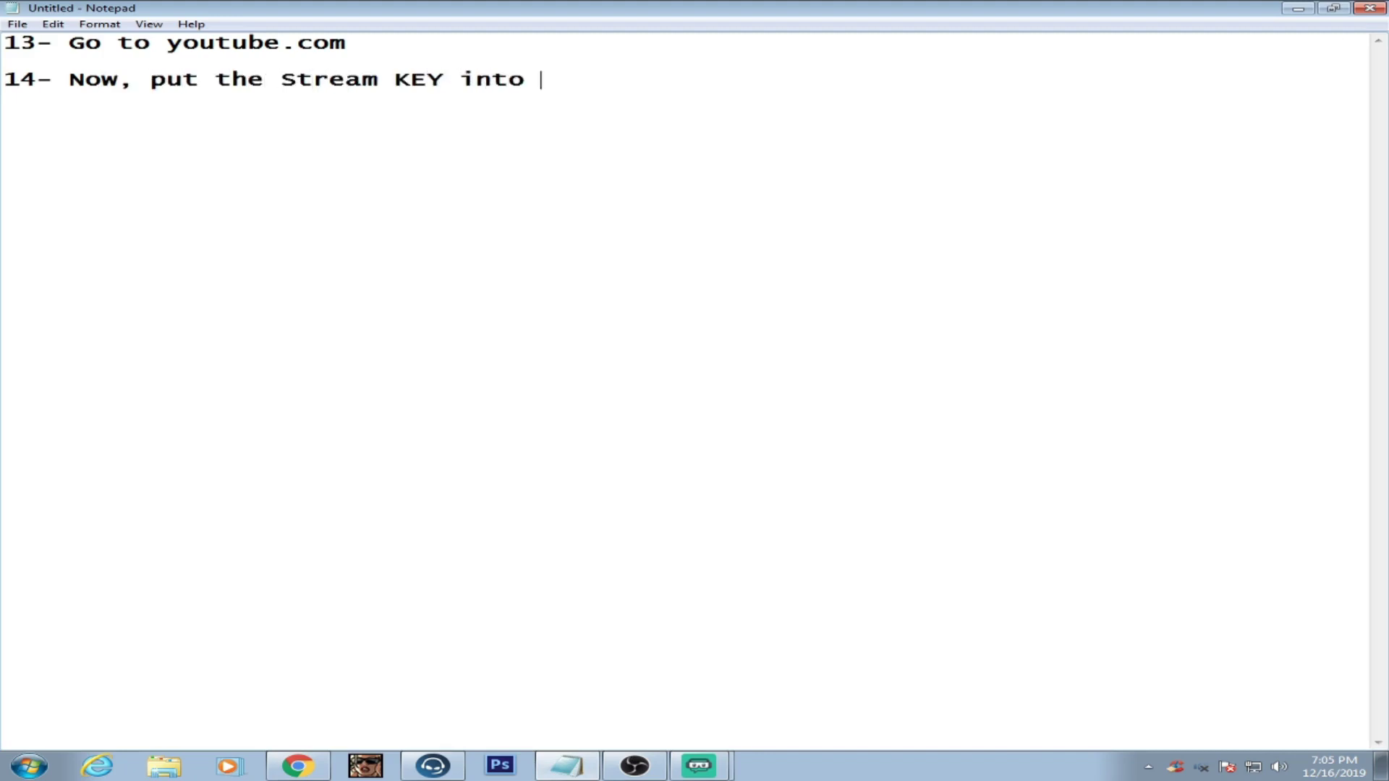
text(the OBS.)
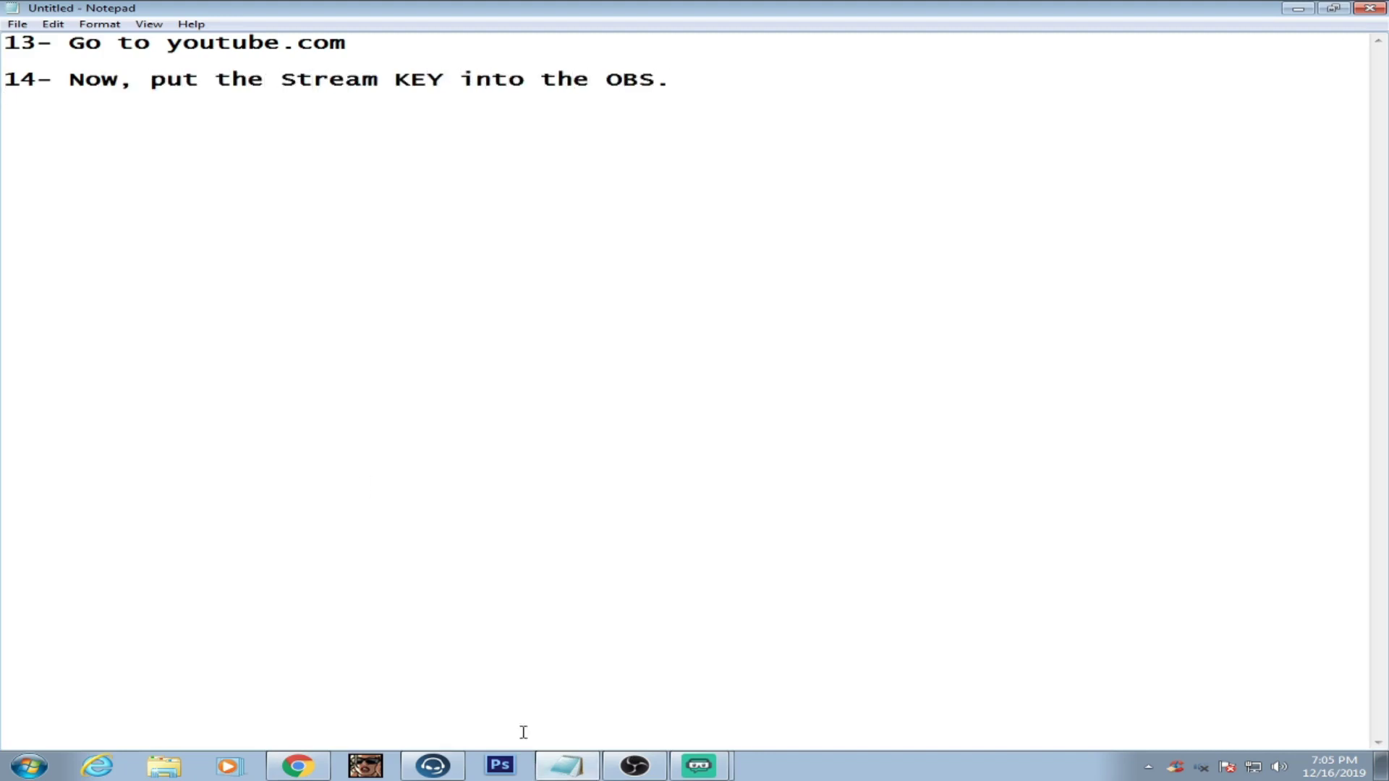
Copy the stream key from YouTube's stream setup help, paste it into the Stream key field in Streamlabs OBS and save the settings
click(298, 765)
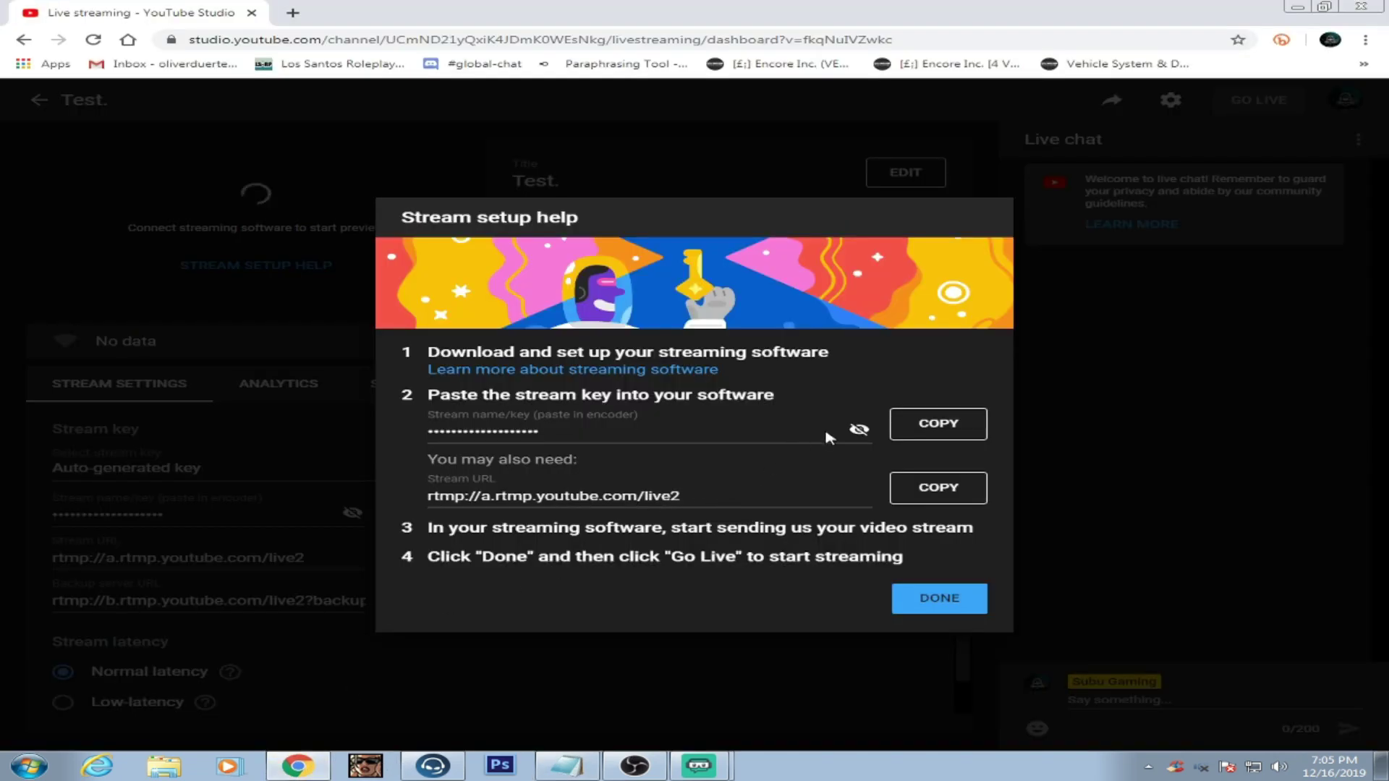
click(943, 425)
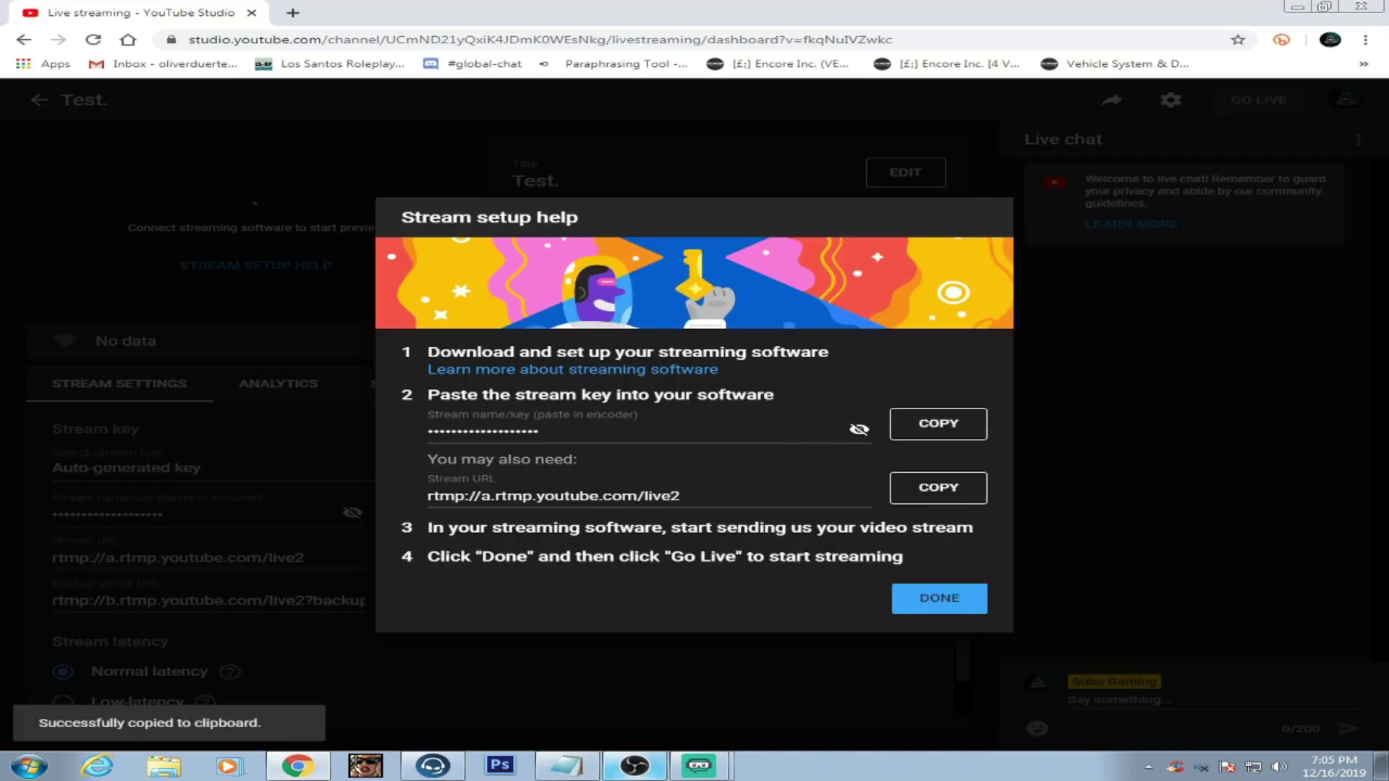
click(713, 766)
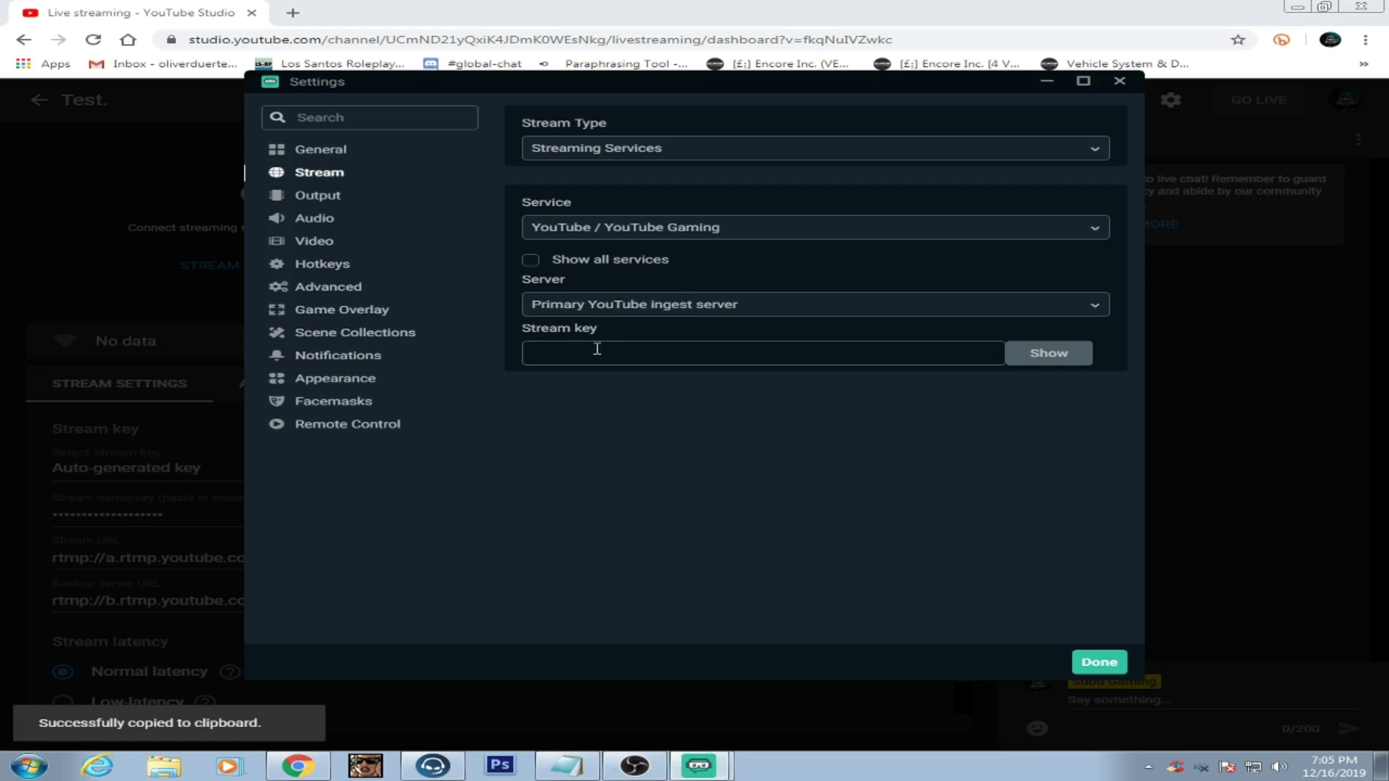
click(597, 349)
key(ctrl+v)
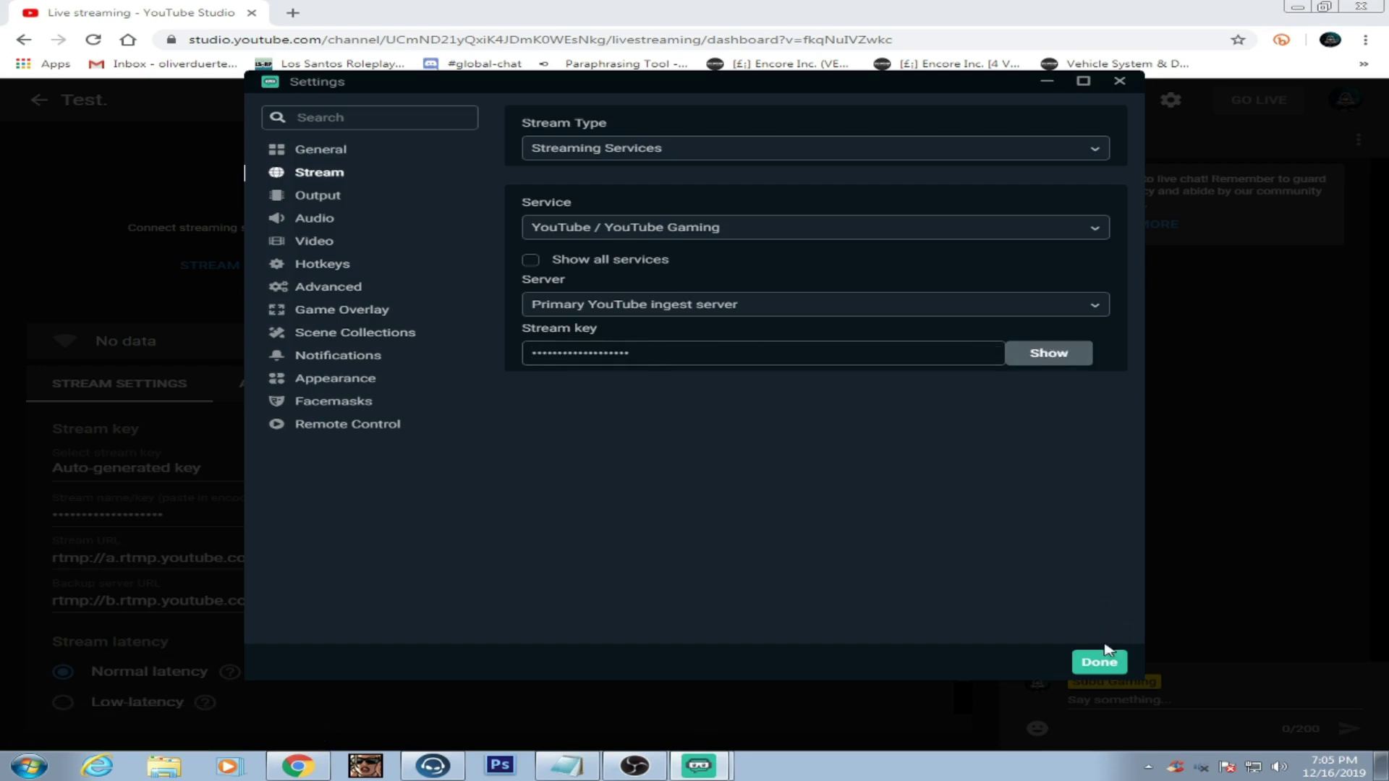
click(1099, 662)
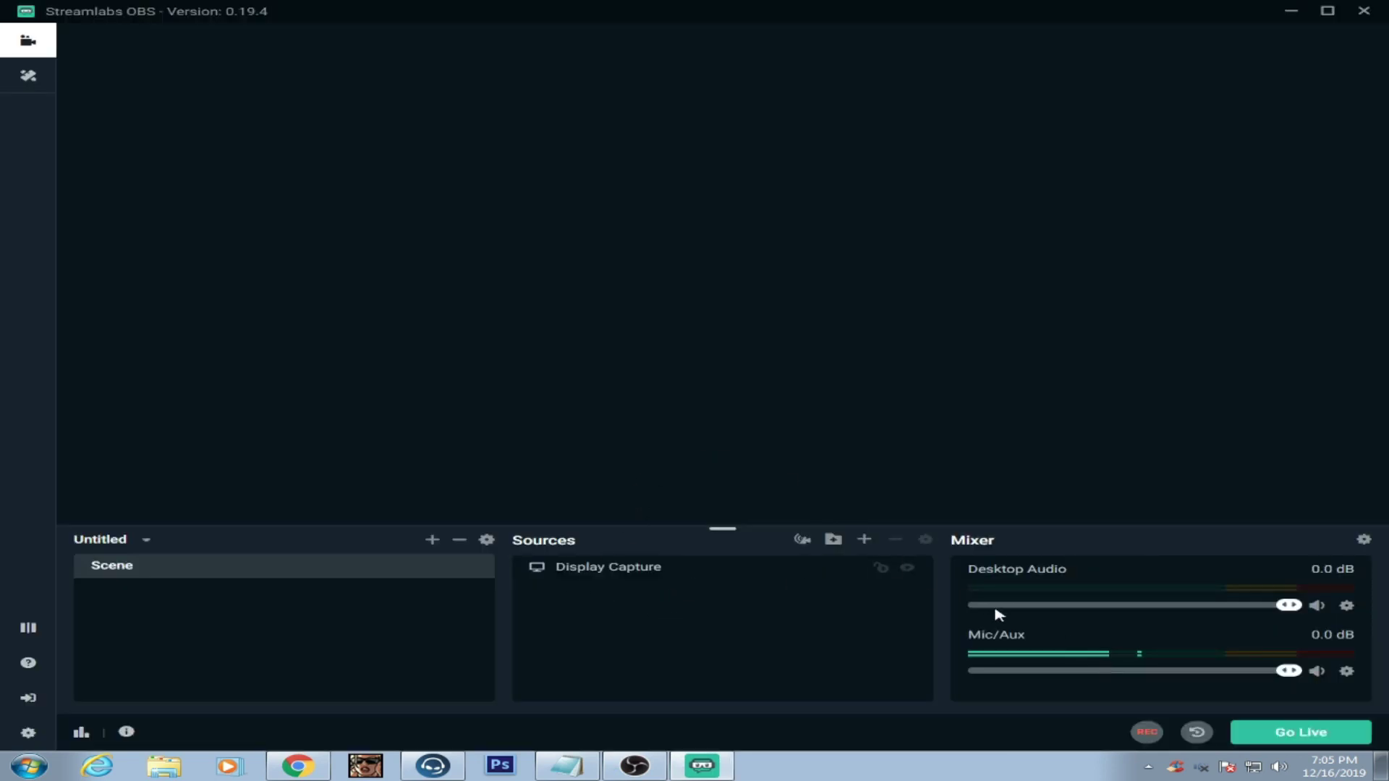
Switch to Notepad and add the line "15- Now, PRESS F5 or whatever hotkey you set to Live stream."
click(583, 764)
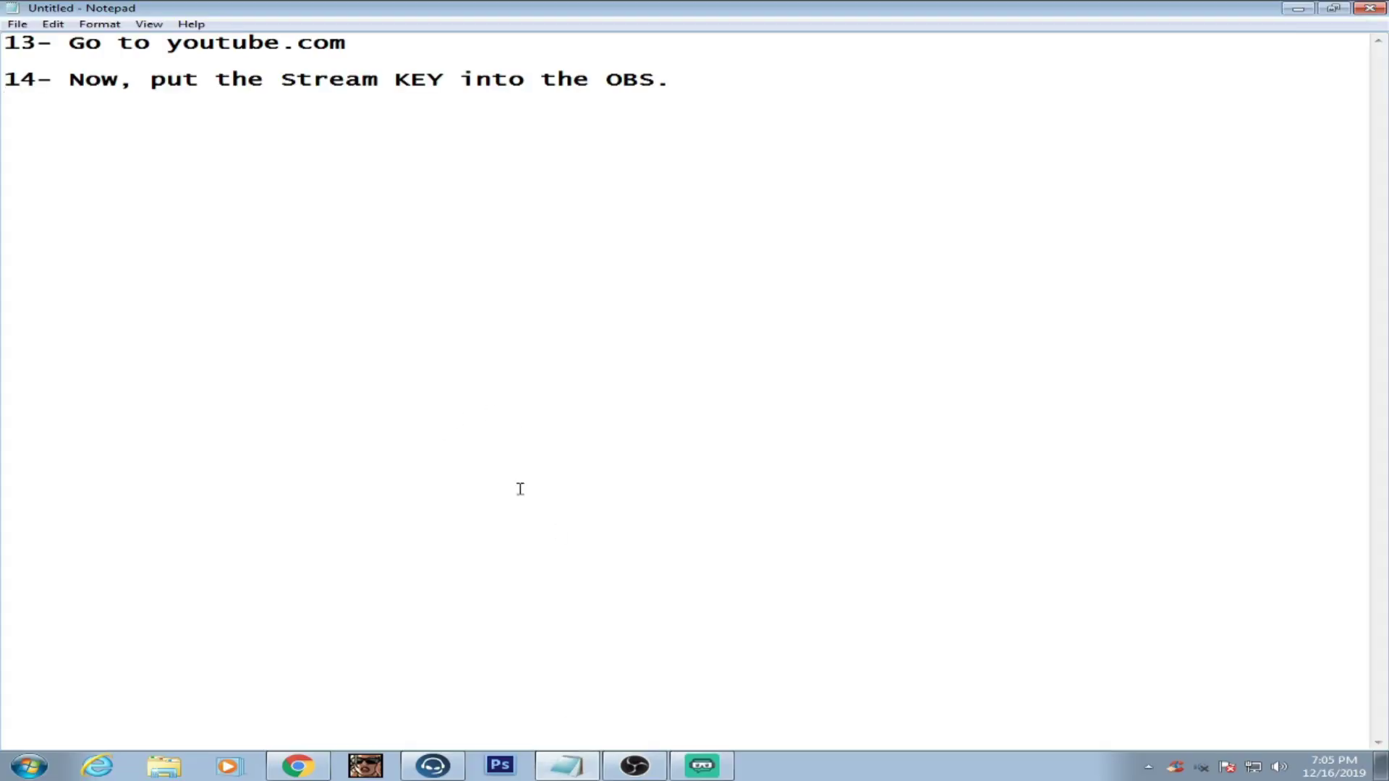
key(Return)
text(15- Now, make)
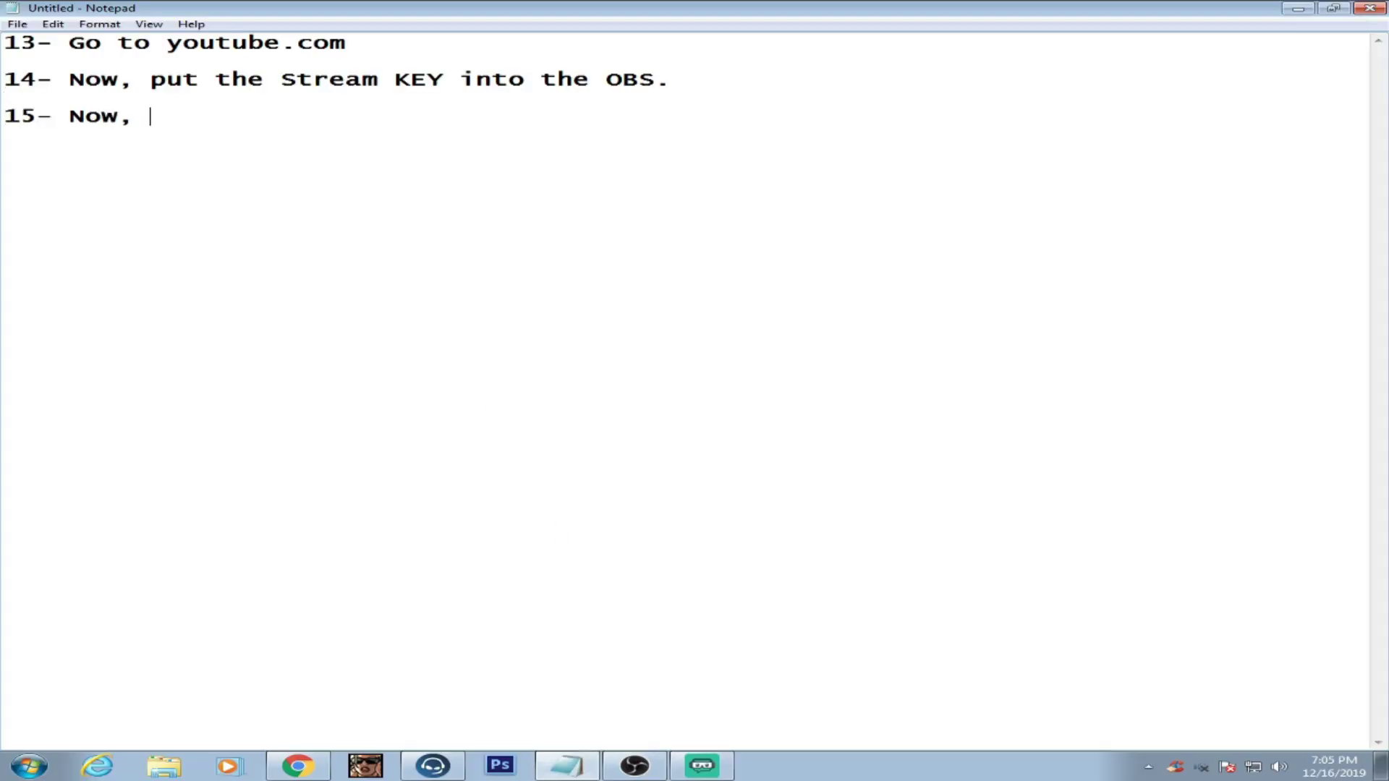
key(BackSpace)
key(BackSpace)
key(BackSpace)
text(PRESS F5 o)
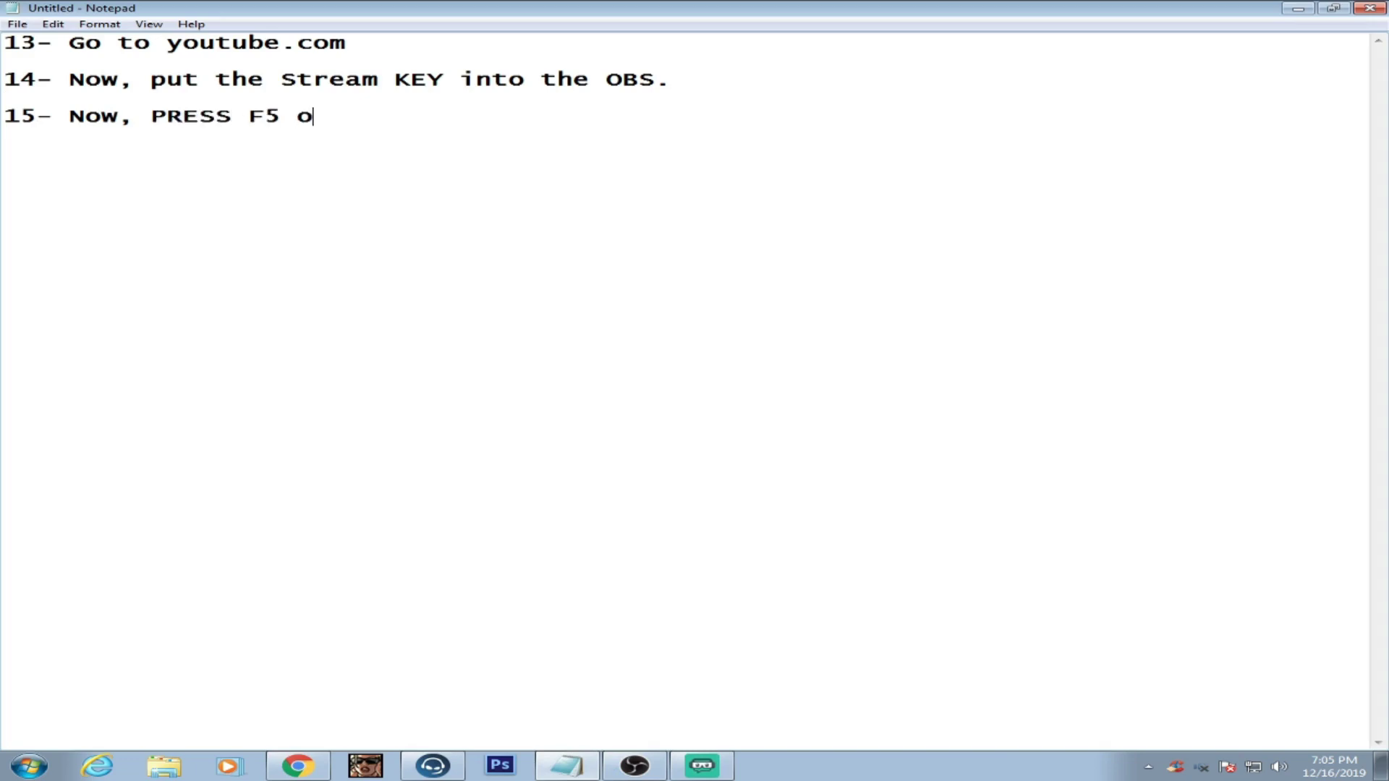
text(r whatever hot)
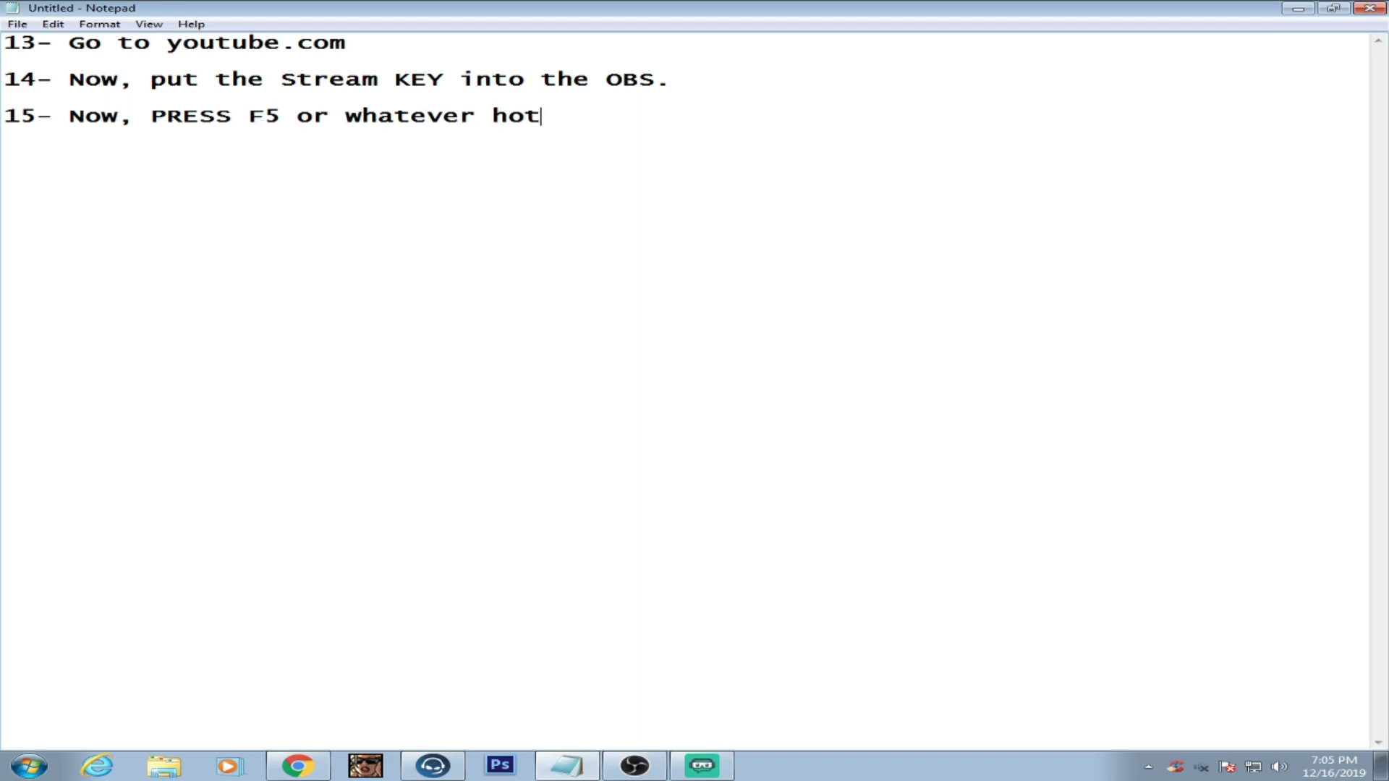
text(key you s)
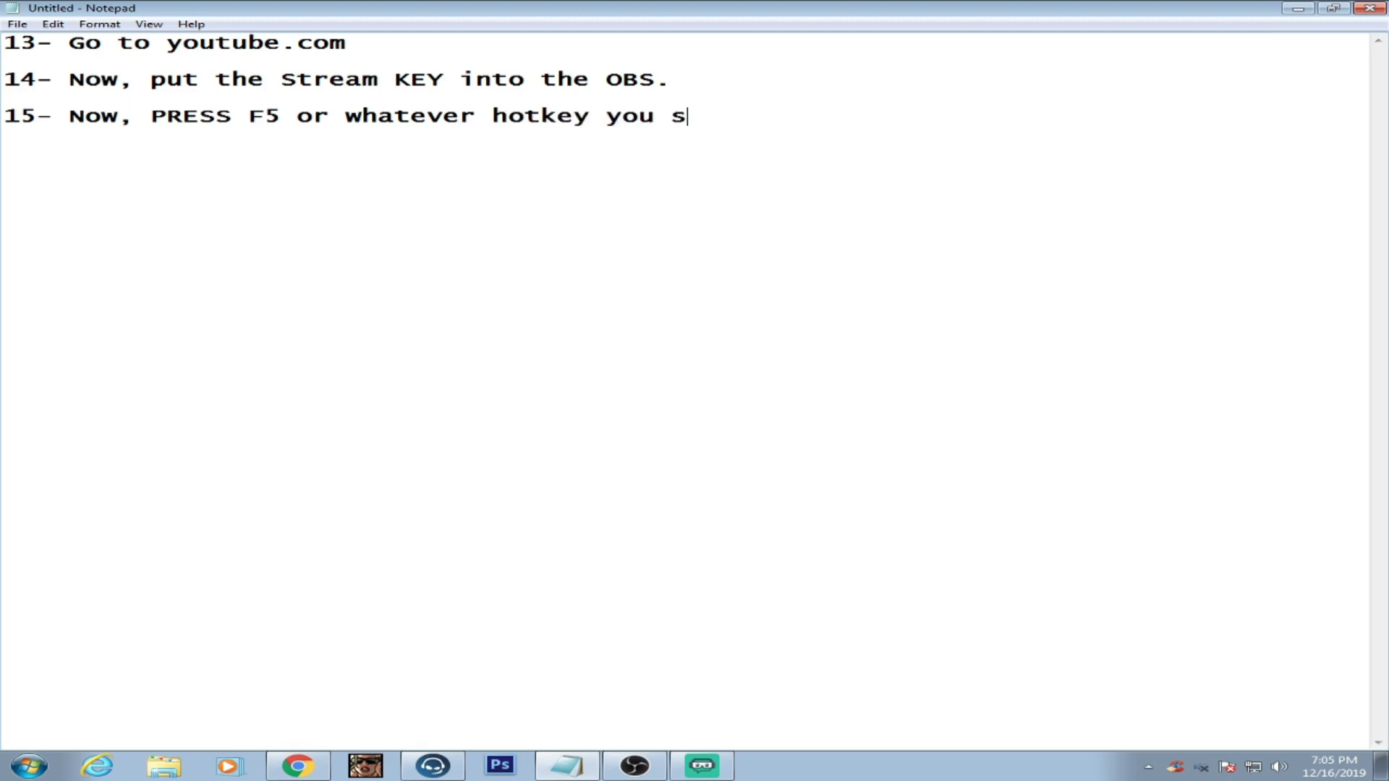
text(et to Live stream)
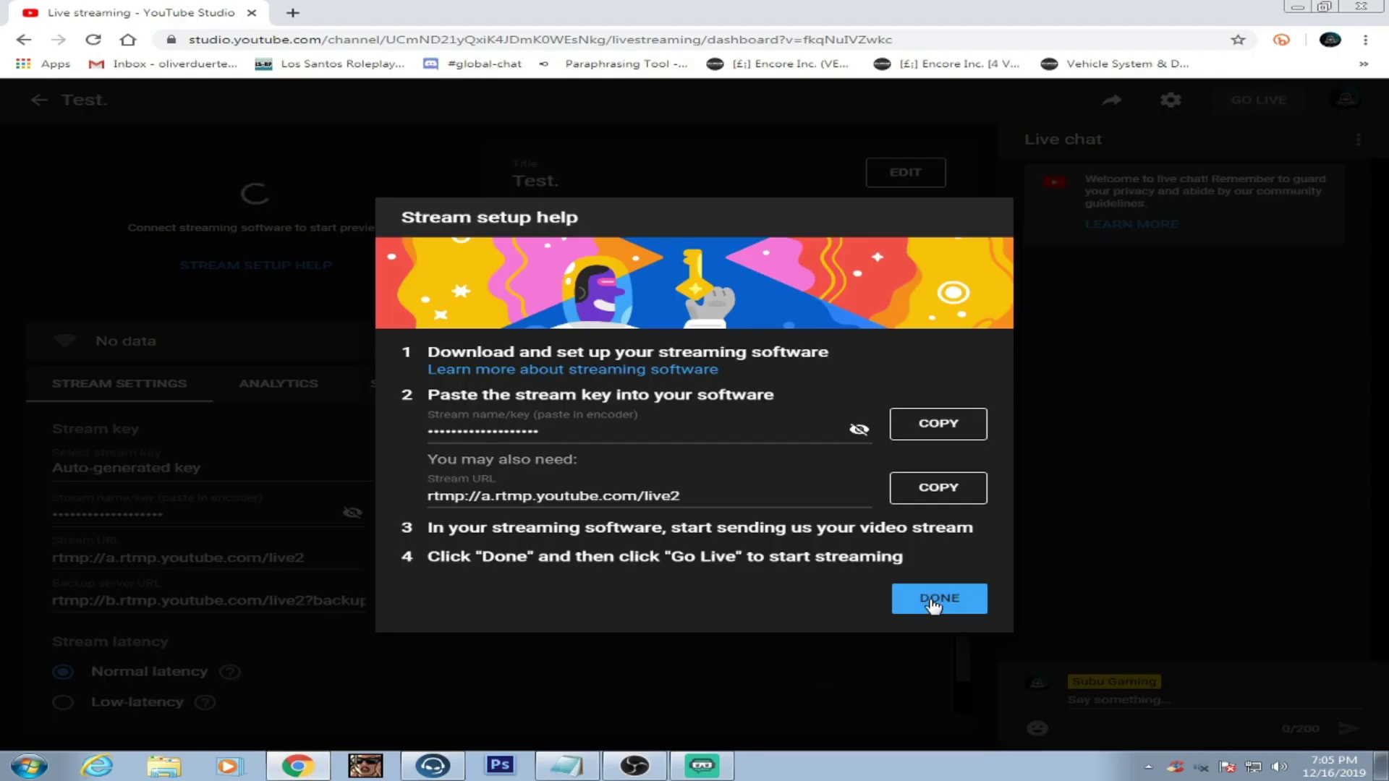
Dismiss YouTube's stream setup help, start the live stream in Streamlabs OBS and return to the YouTube stream dashboard
click(933, 602)
click(702, 766)
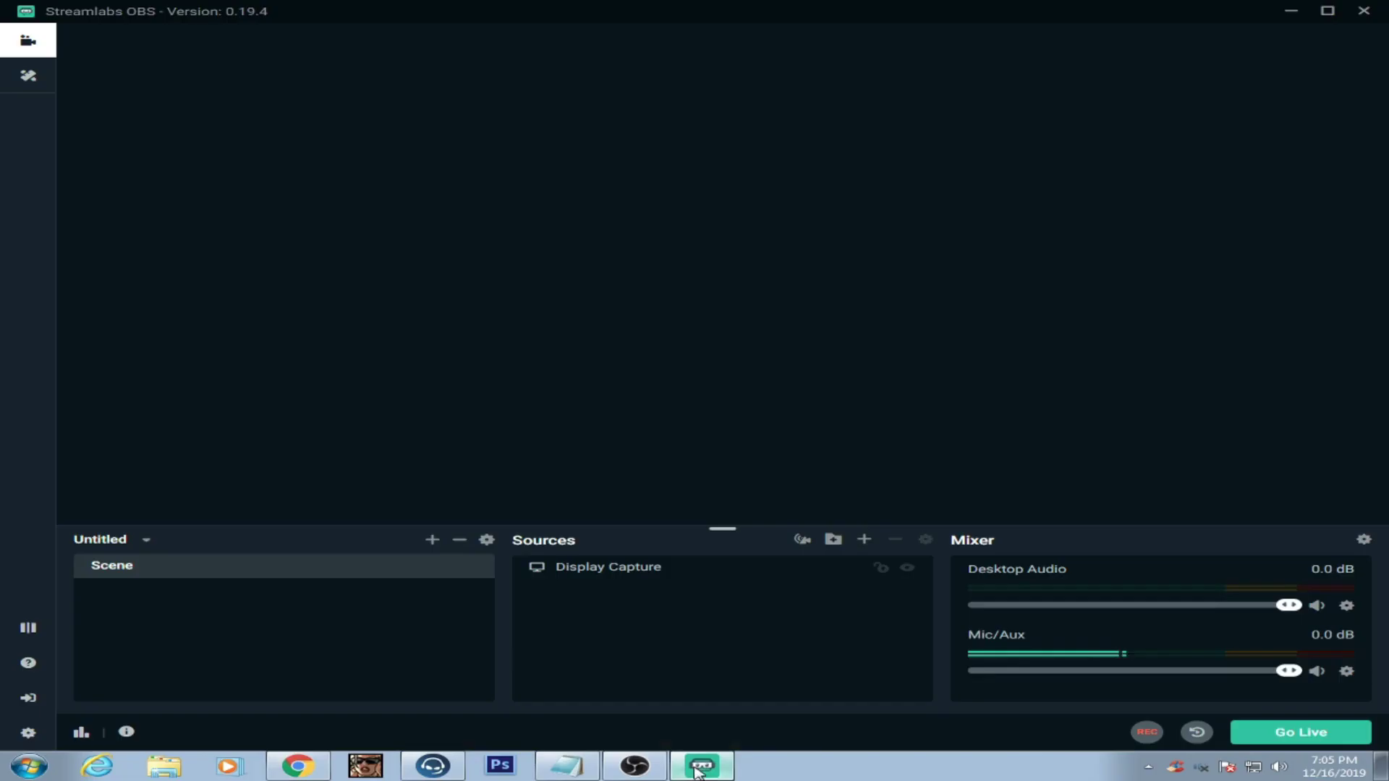
click(1303, 732)
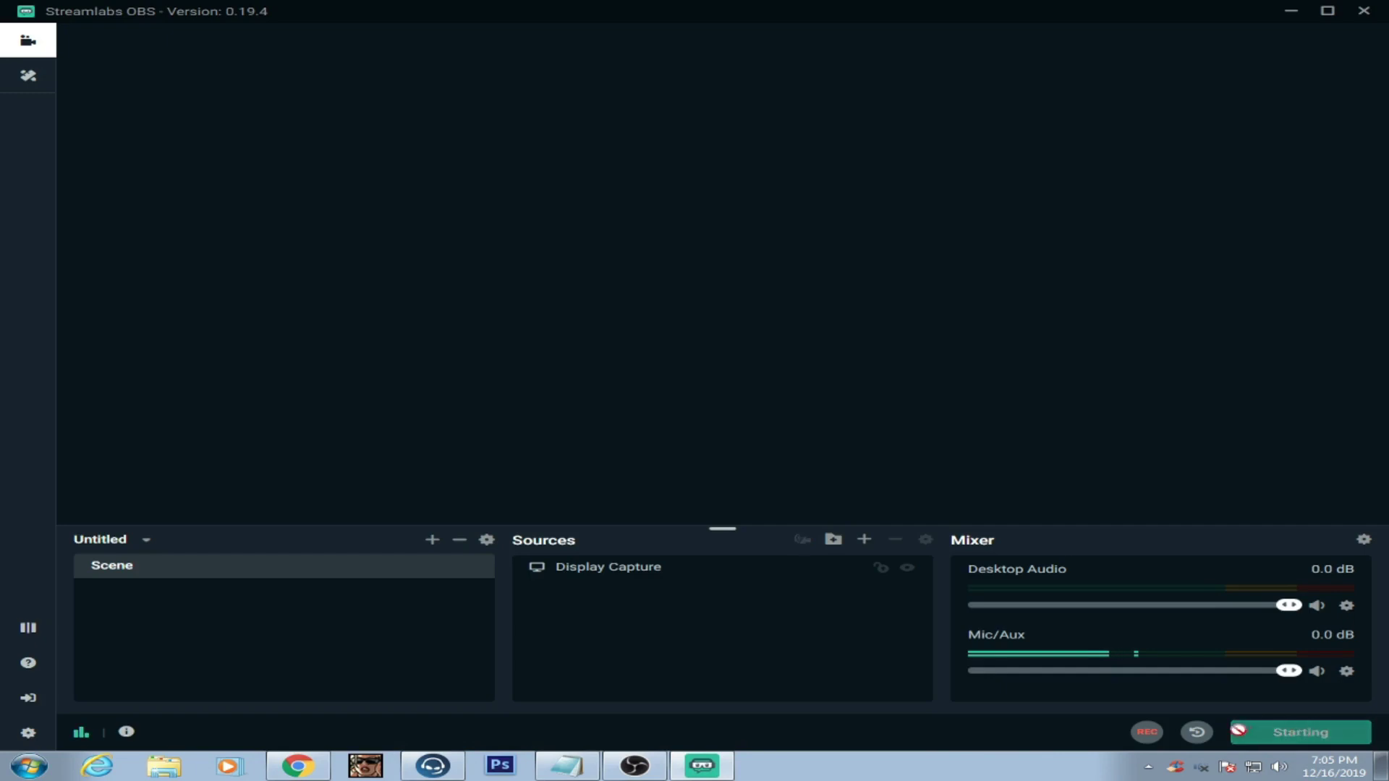
click(297, 765)
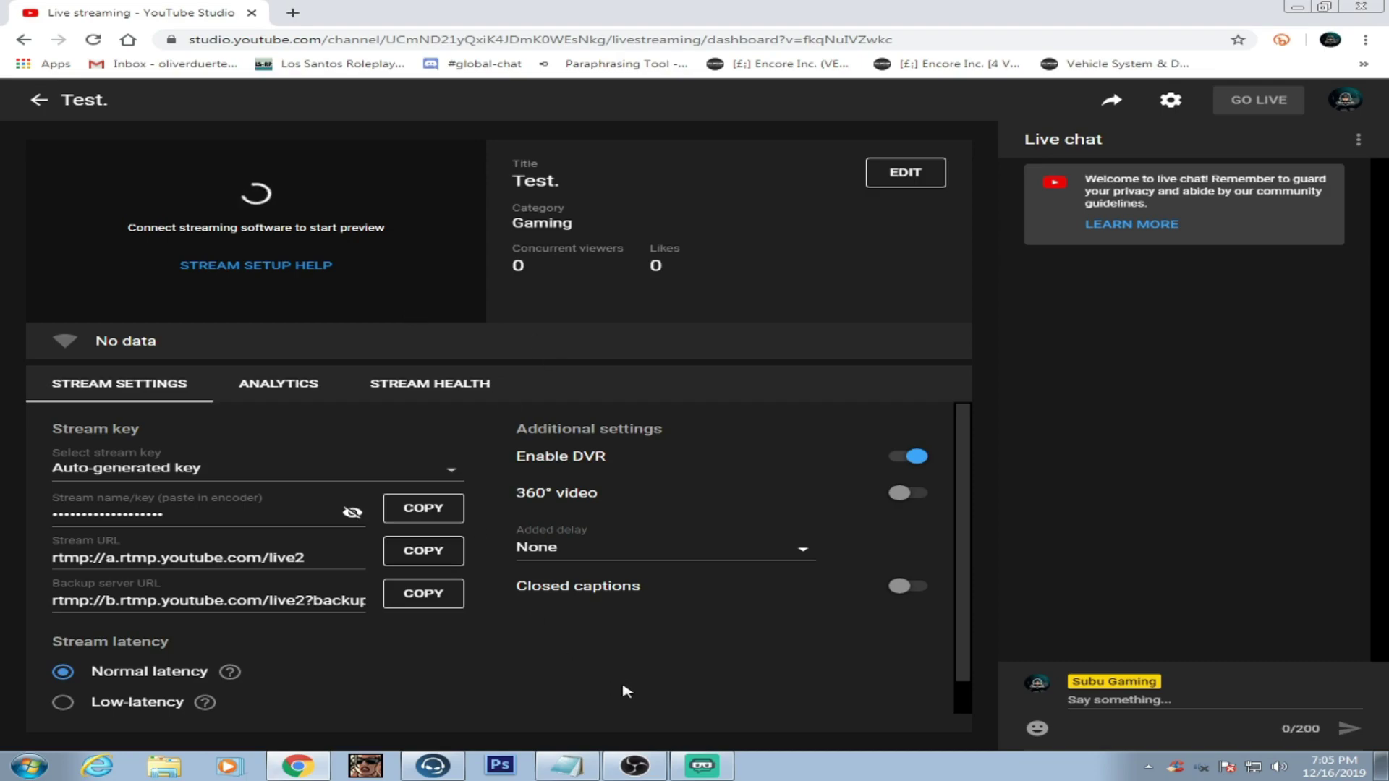
scroll(651, 669, down, 1)
scroll(651, 670, up, 1)
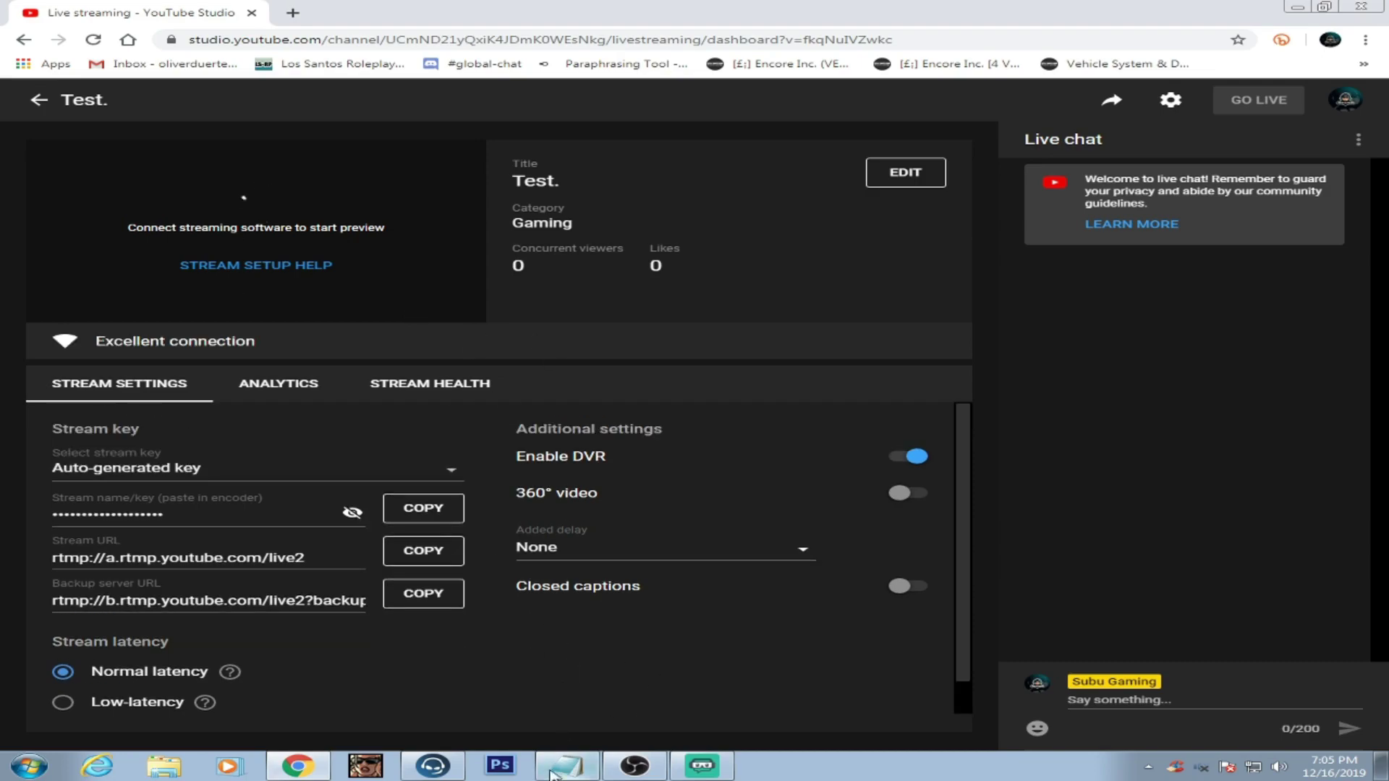
In Notepad, add the line "16- Now, it is gonna search for your stream key and it will allow you to Press "GO LIVE""
key(alt+Tab)
key(Return)
text(16- Now)
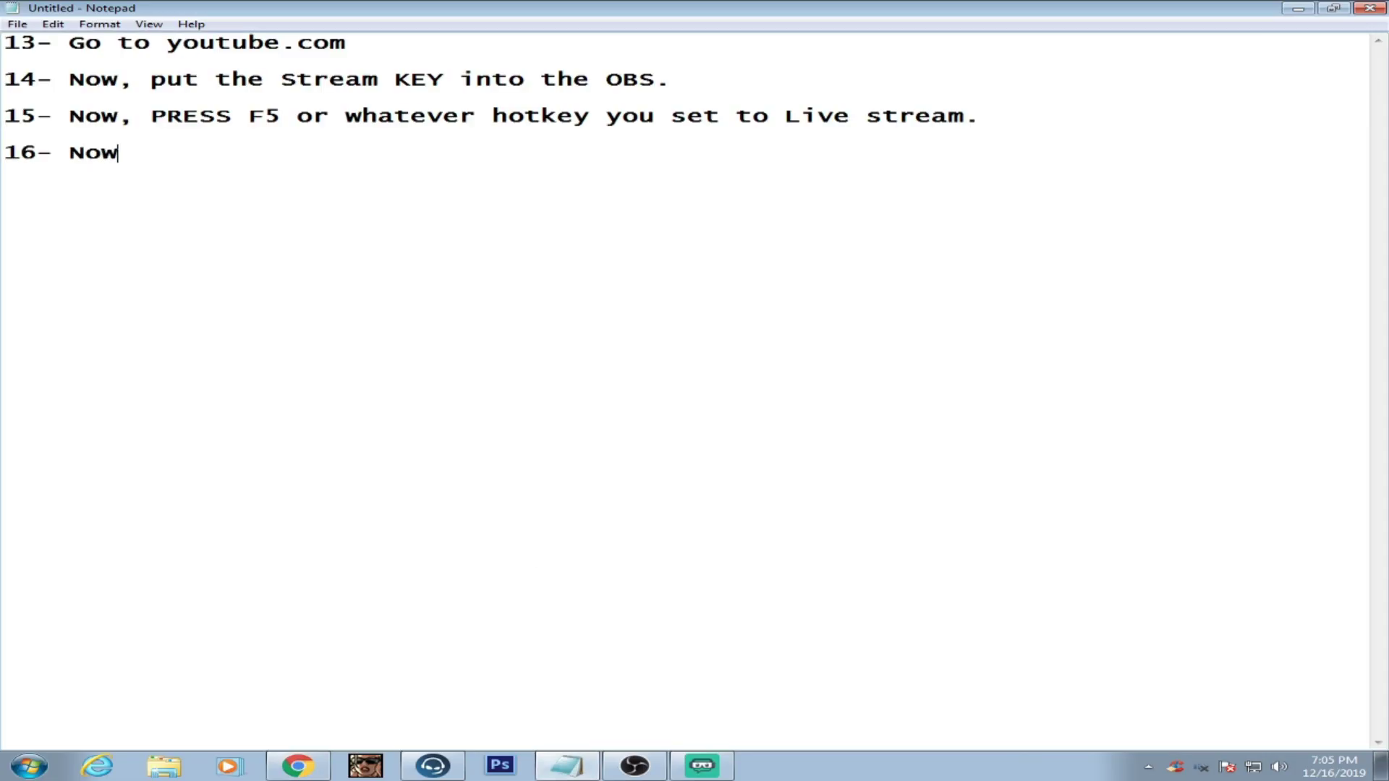
text(, it is gonna)
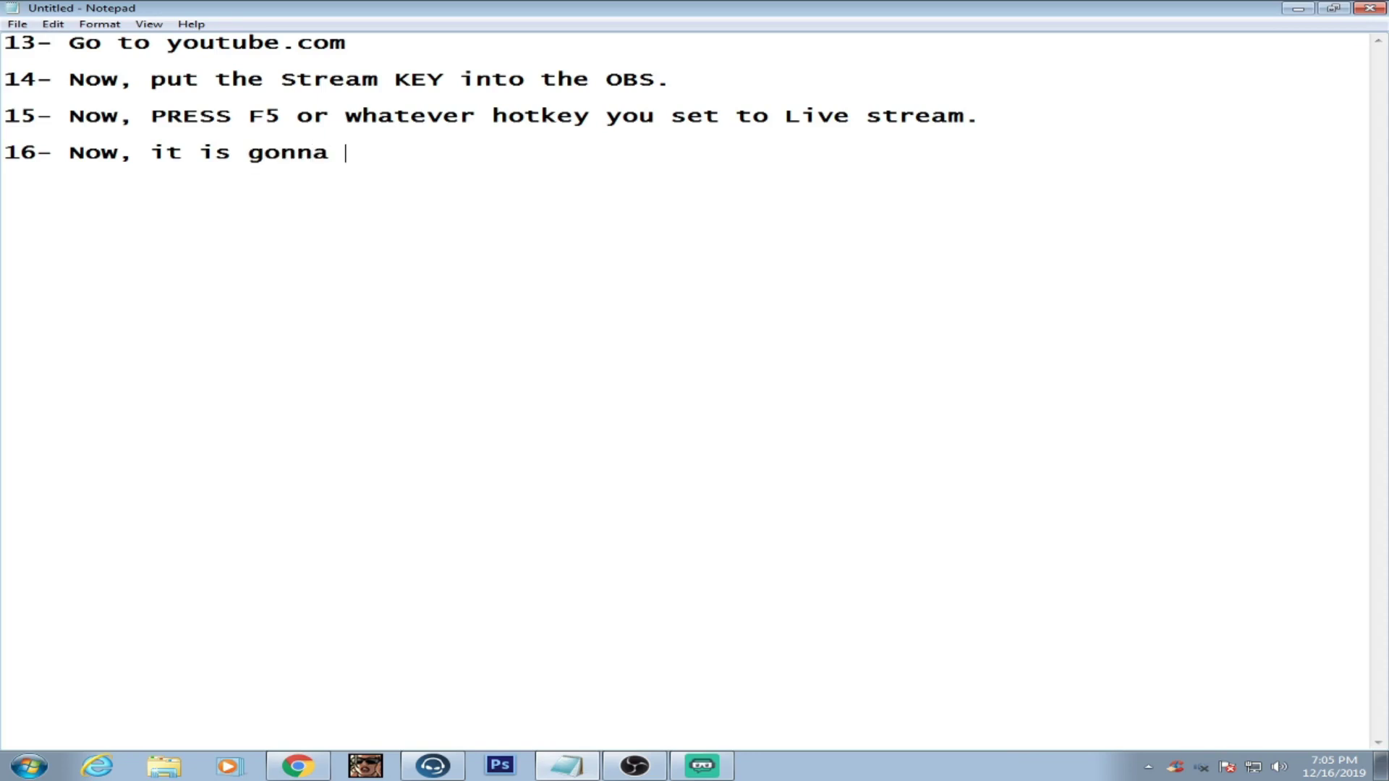
text( search for you)
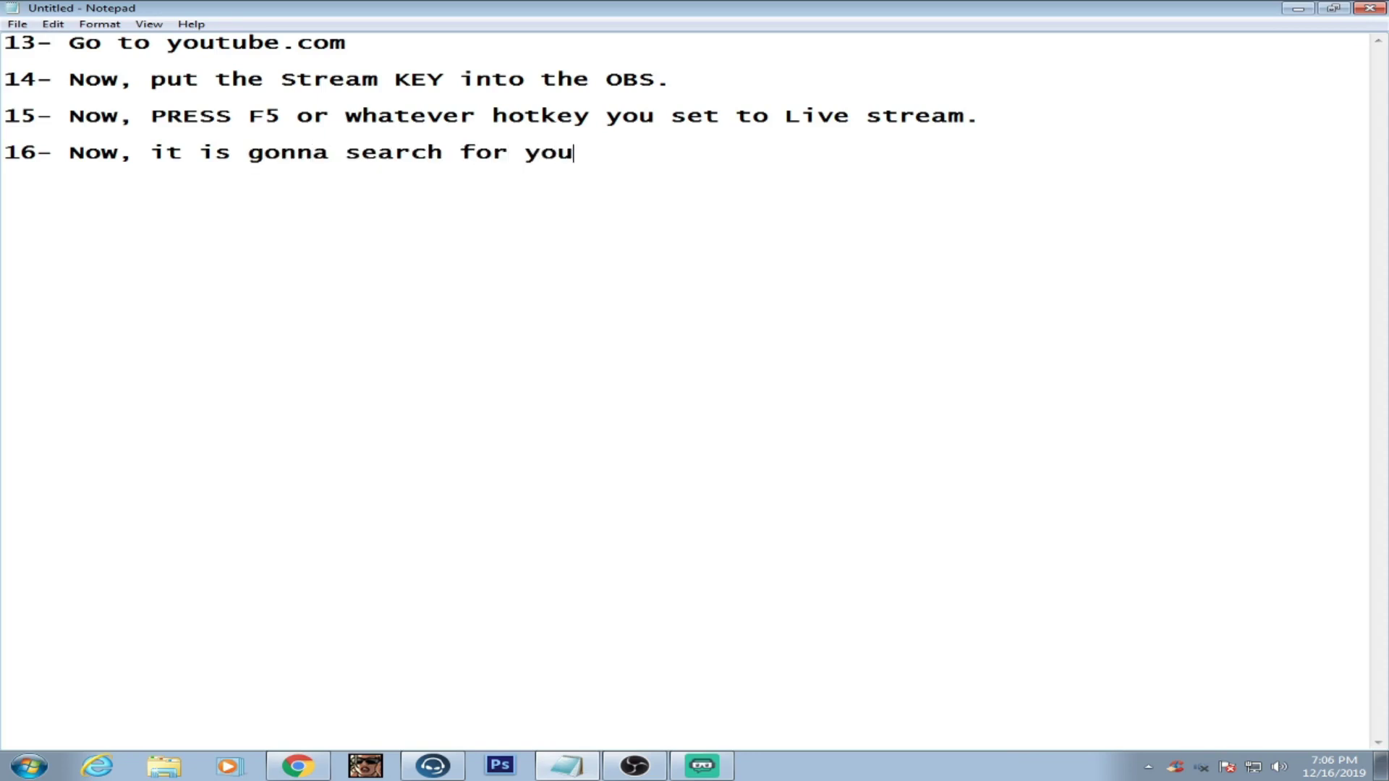
text(r stream key a)
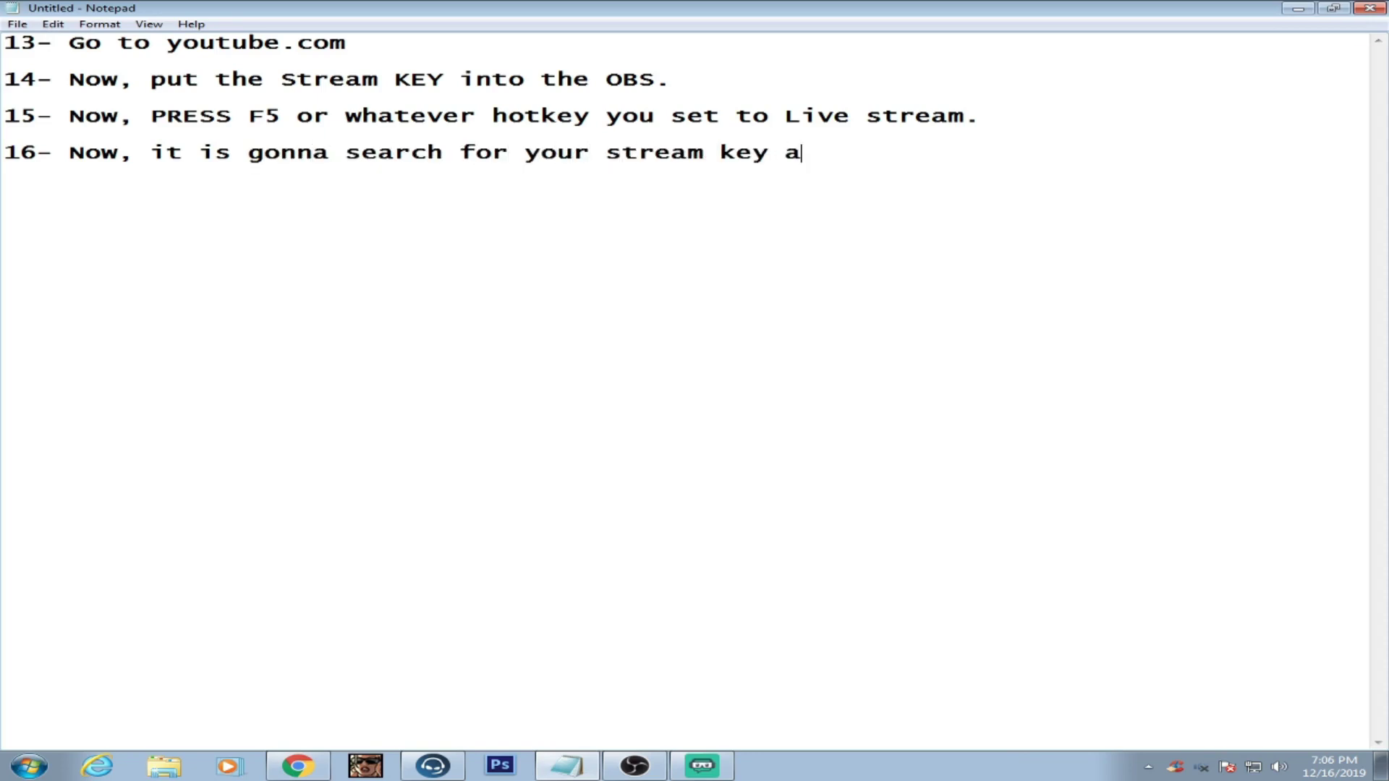
text(nd it will al)
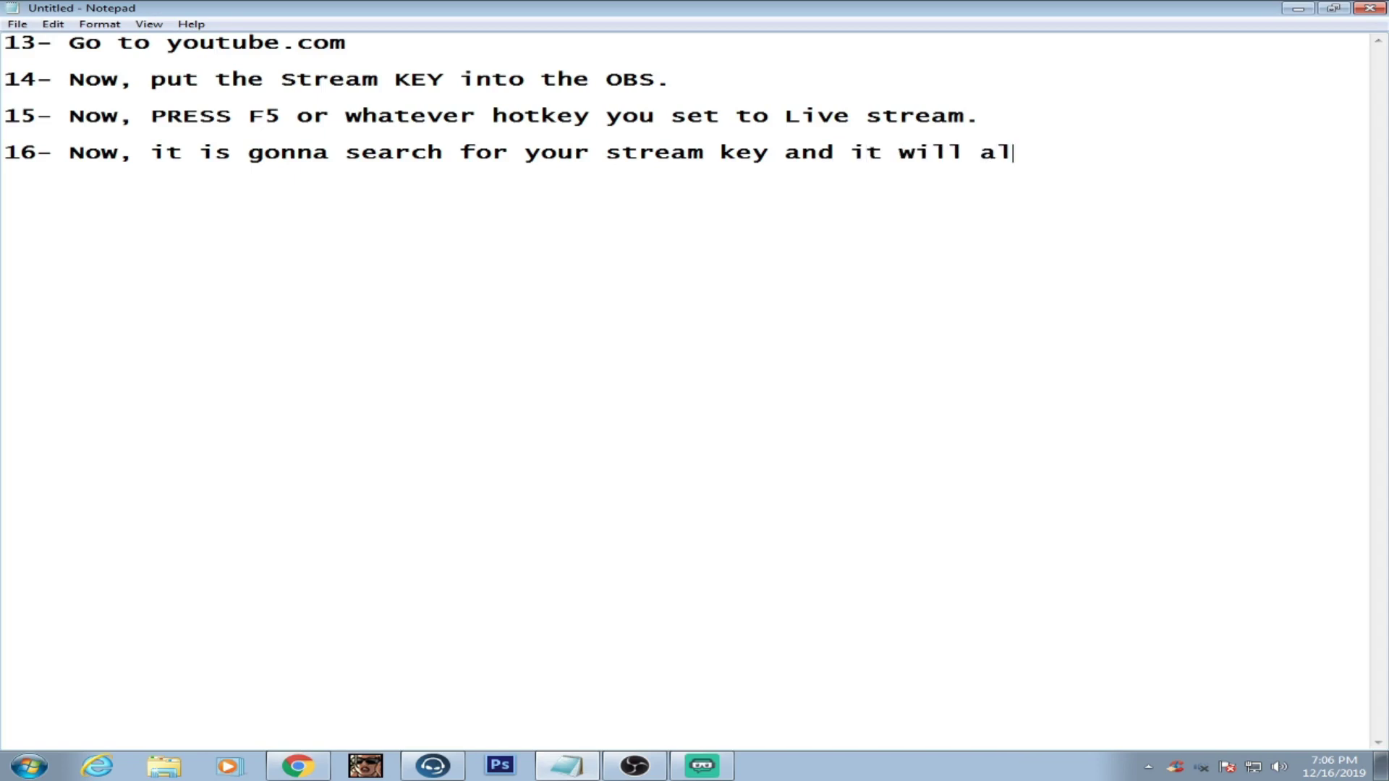
text(low you to Press "GO L)
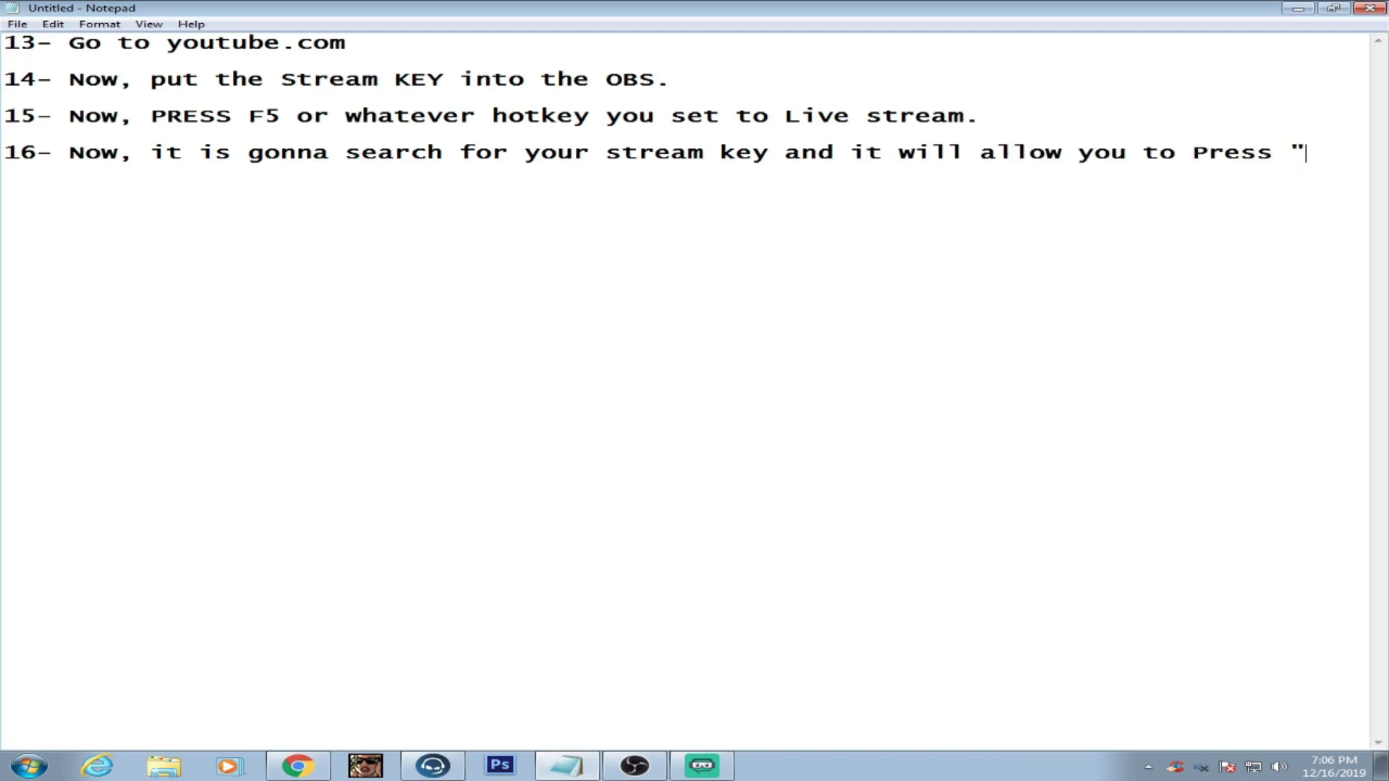
text(IVE")
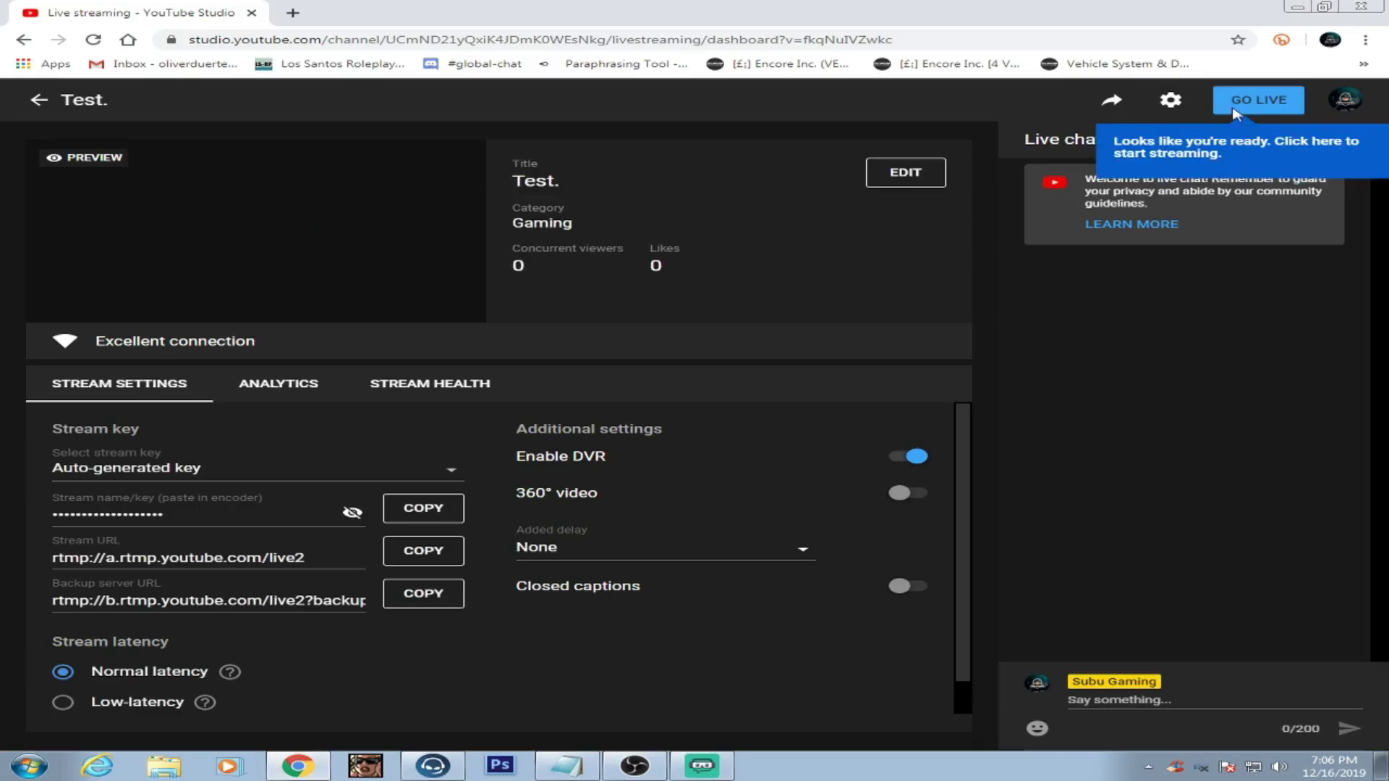
Go live with the YouTube stream and, in Notepad, add the line "And here we are live, lemme show you the PING."
click(1235, 110)
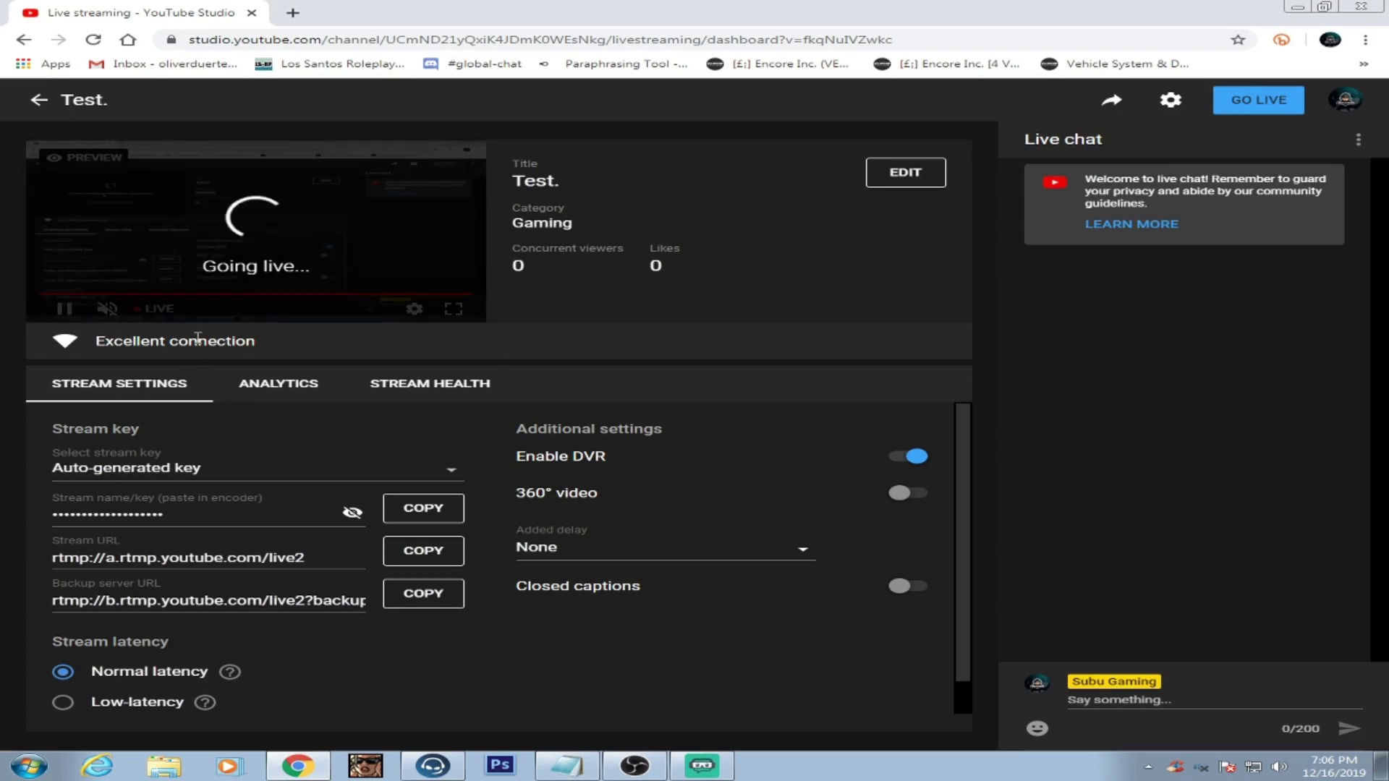
click(566, 766)
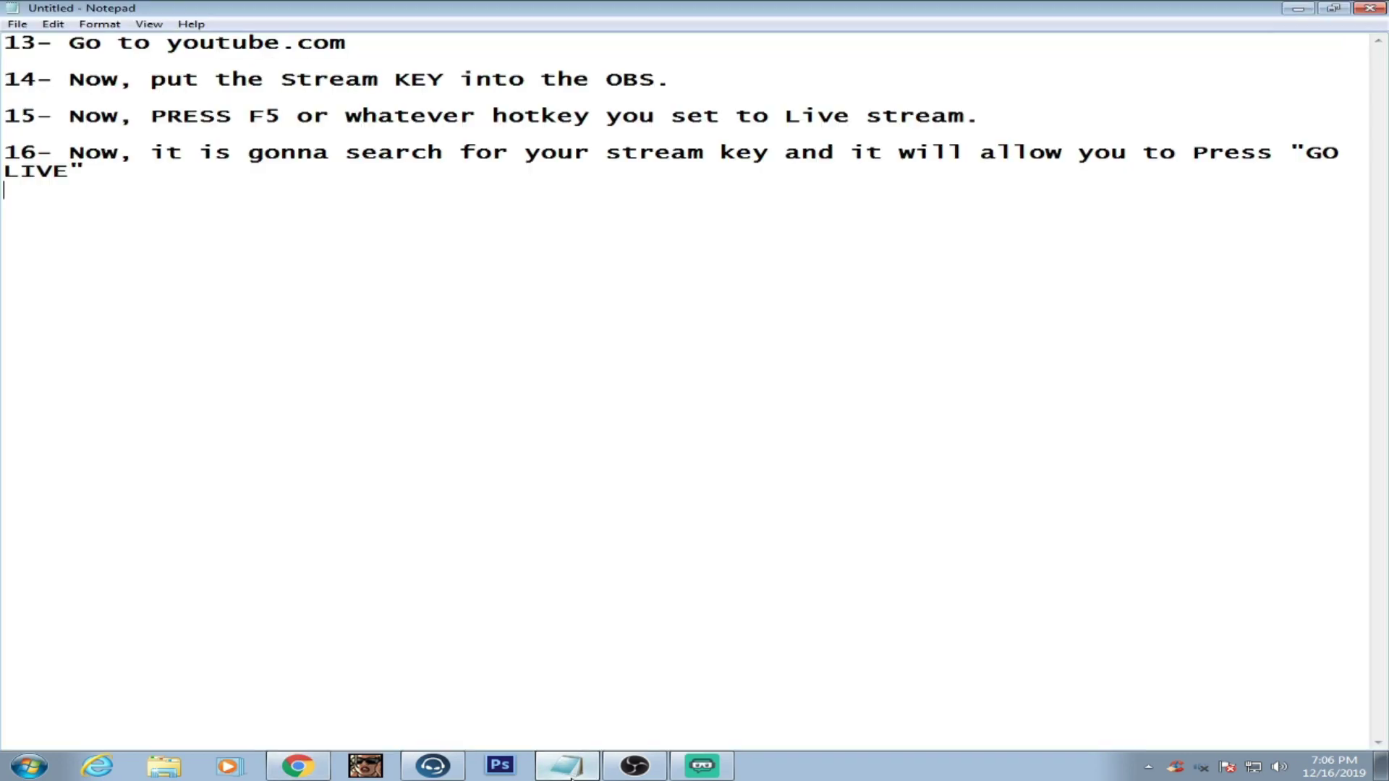
text(And here w)
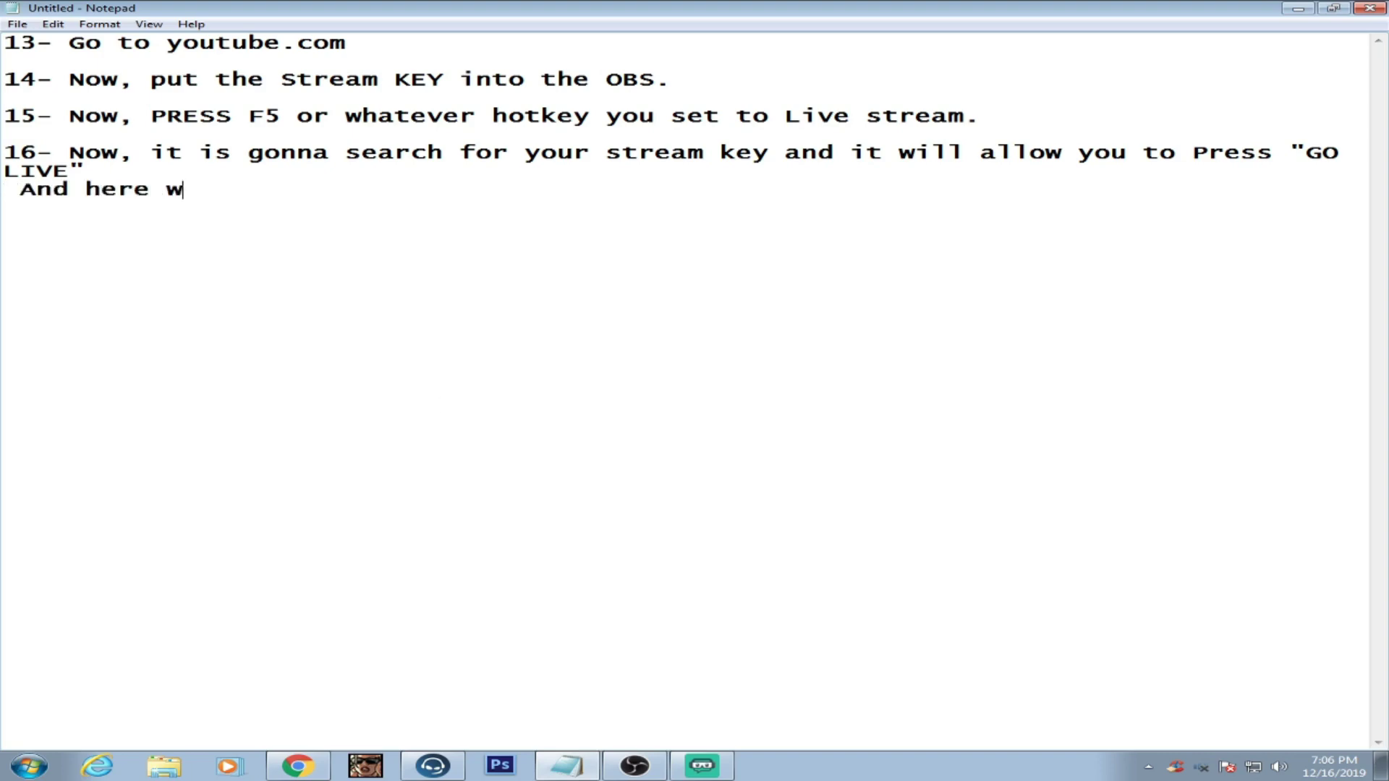
text(e are live, lemme sho)
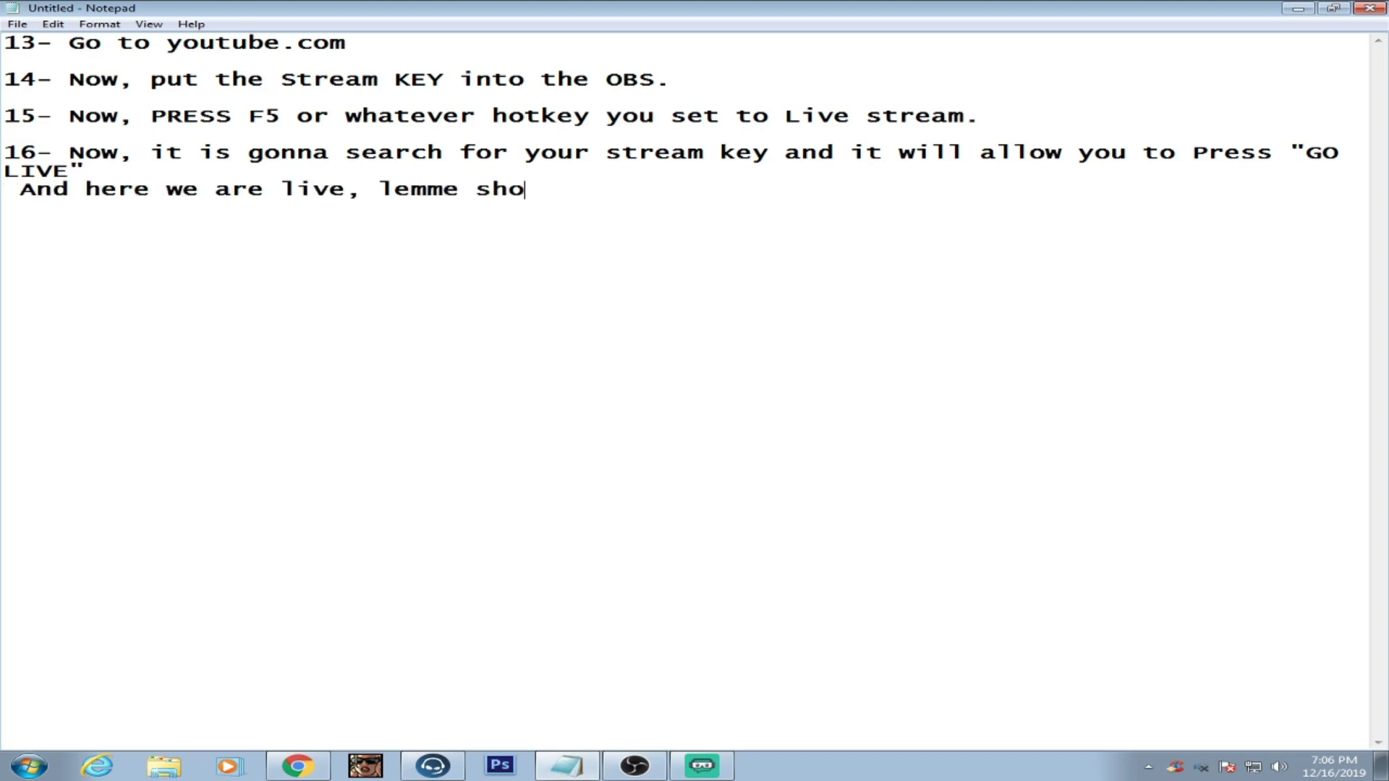
text(w you the PING.)
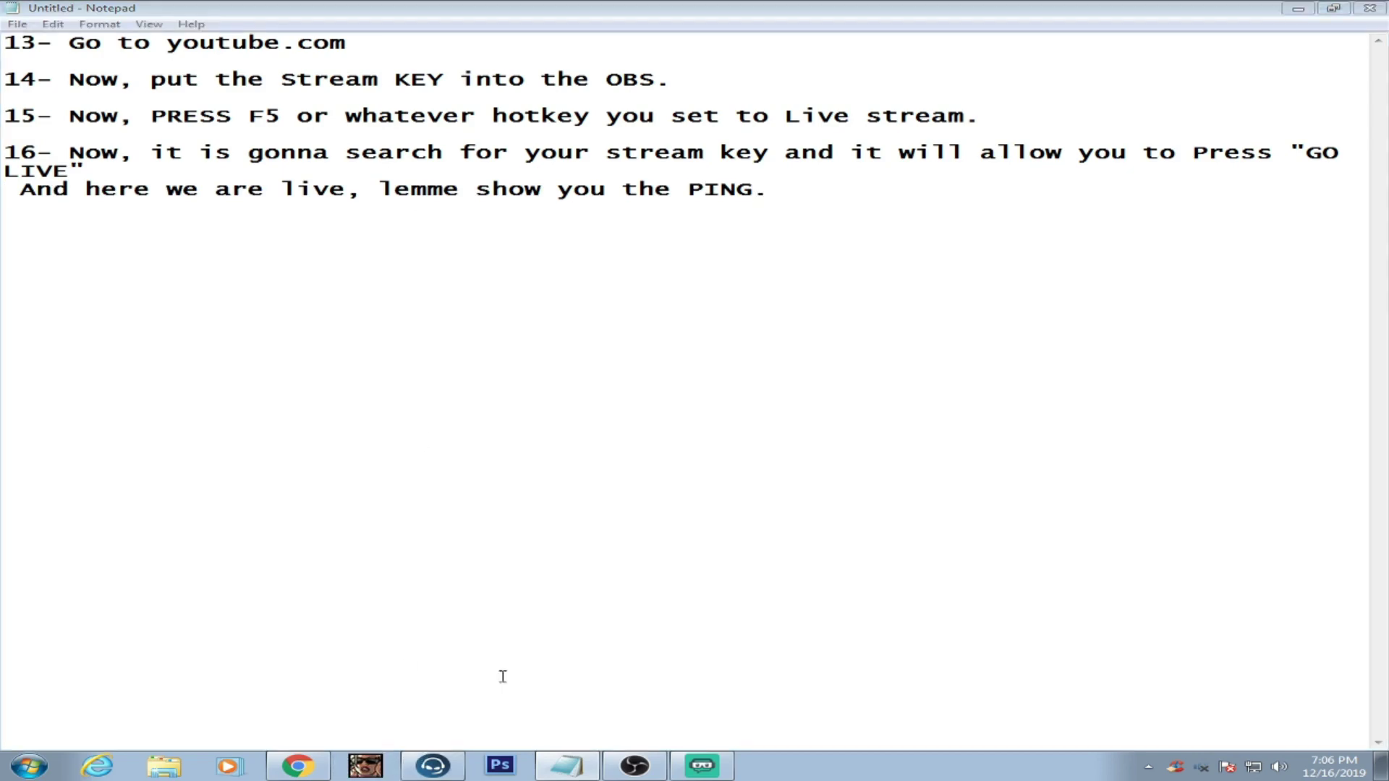
Switch to San Andreas Multiplayer and check the pings of the Red County Roleplay and S-Team Roleplay servers
click(578, 258)
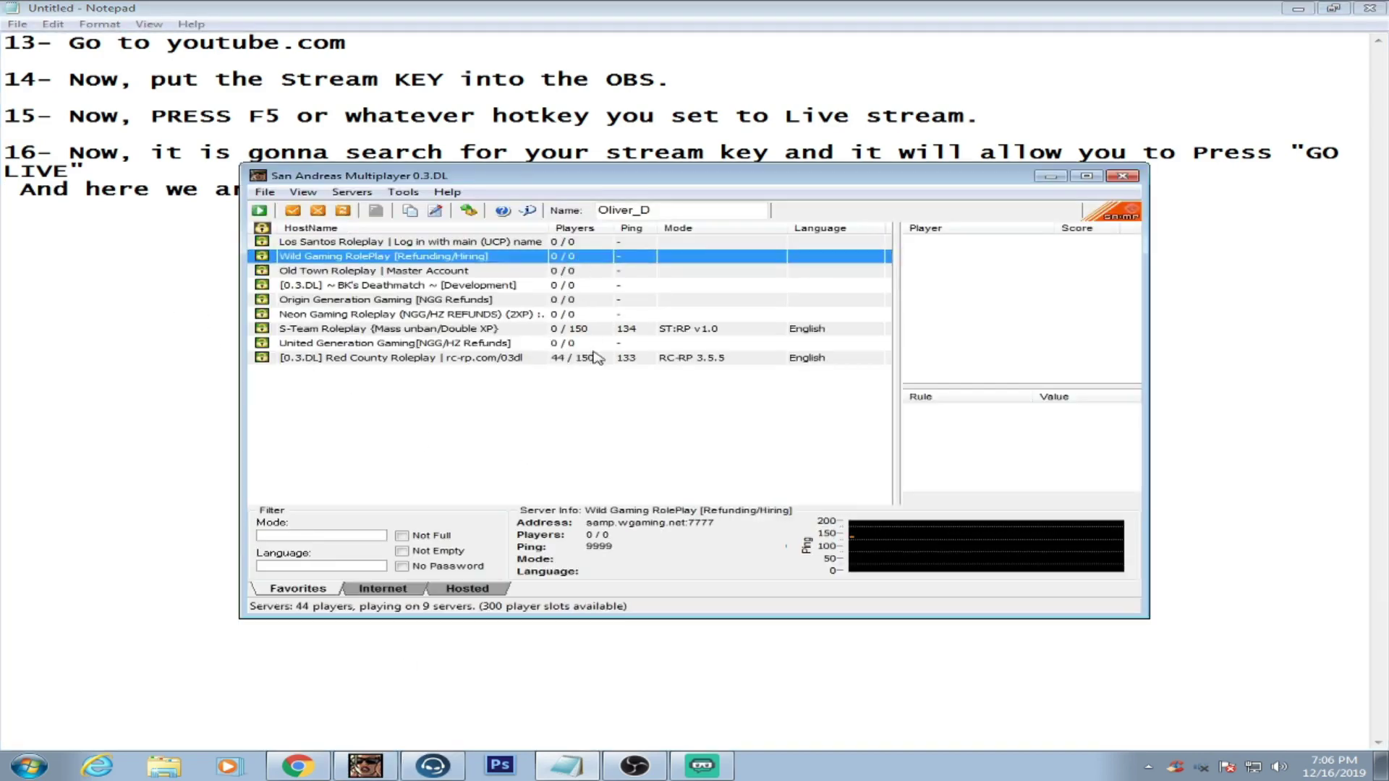
click(598, 357)
click(612, 330)
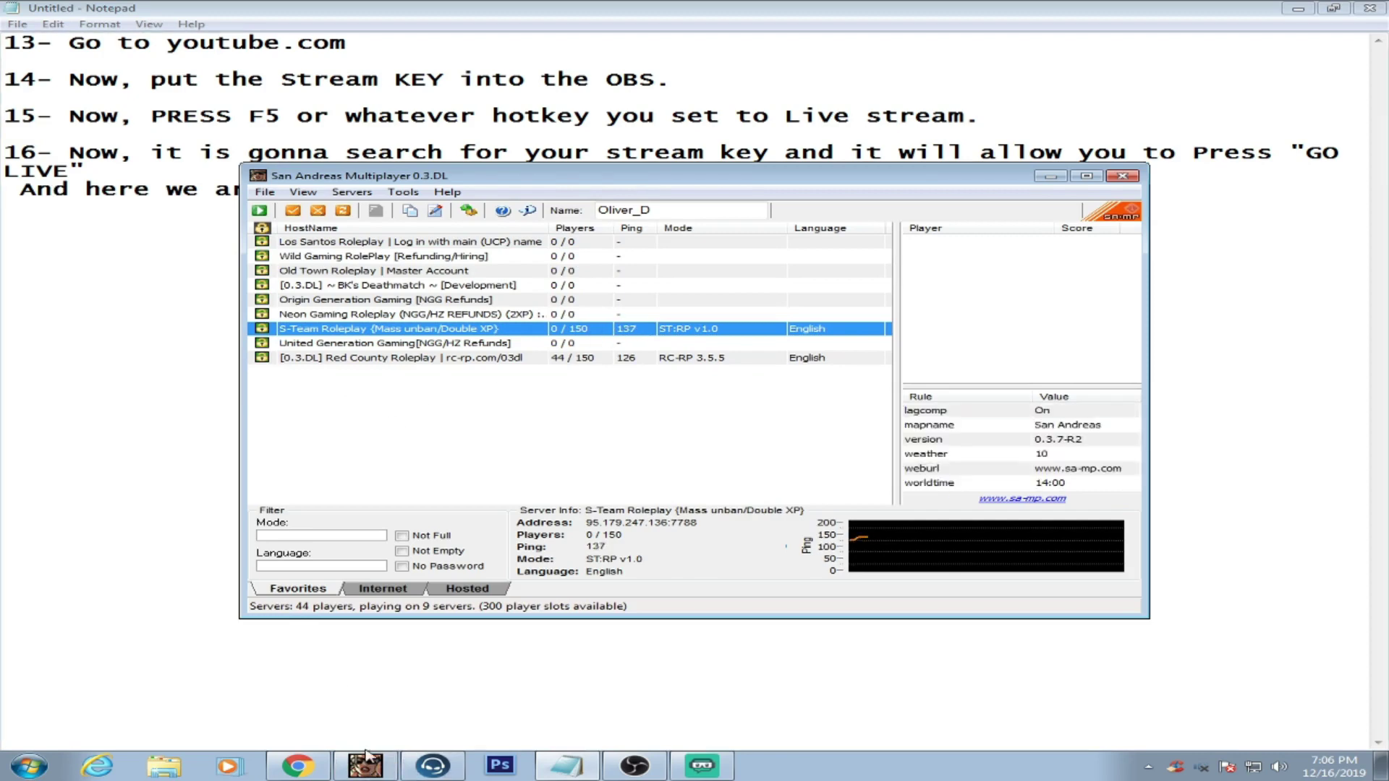
In Notepad, add the line "17- Still I am live and it is the best ping in my country."
click(117, 395)
key(Return)
text(17- St)
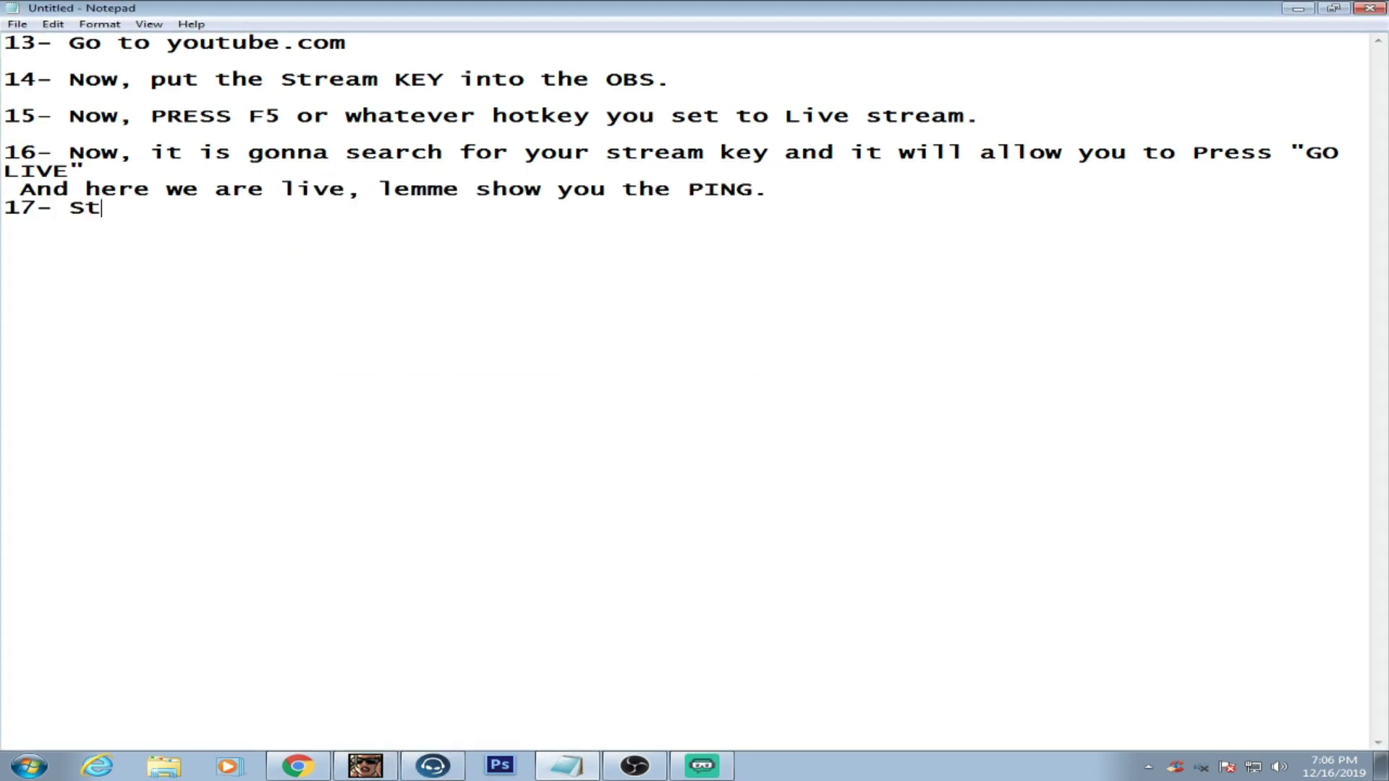
text(ill)
key(BackSpace)
key(BackSpace)
text(ill I am )
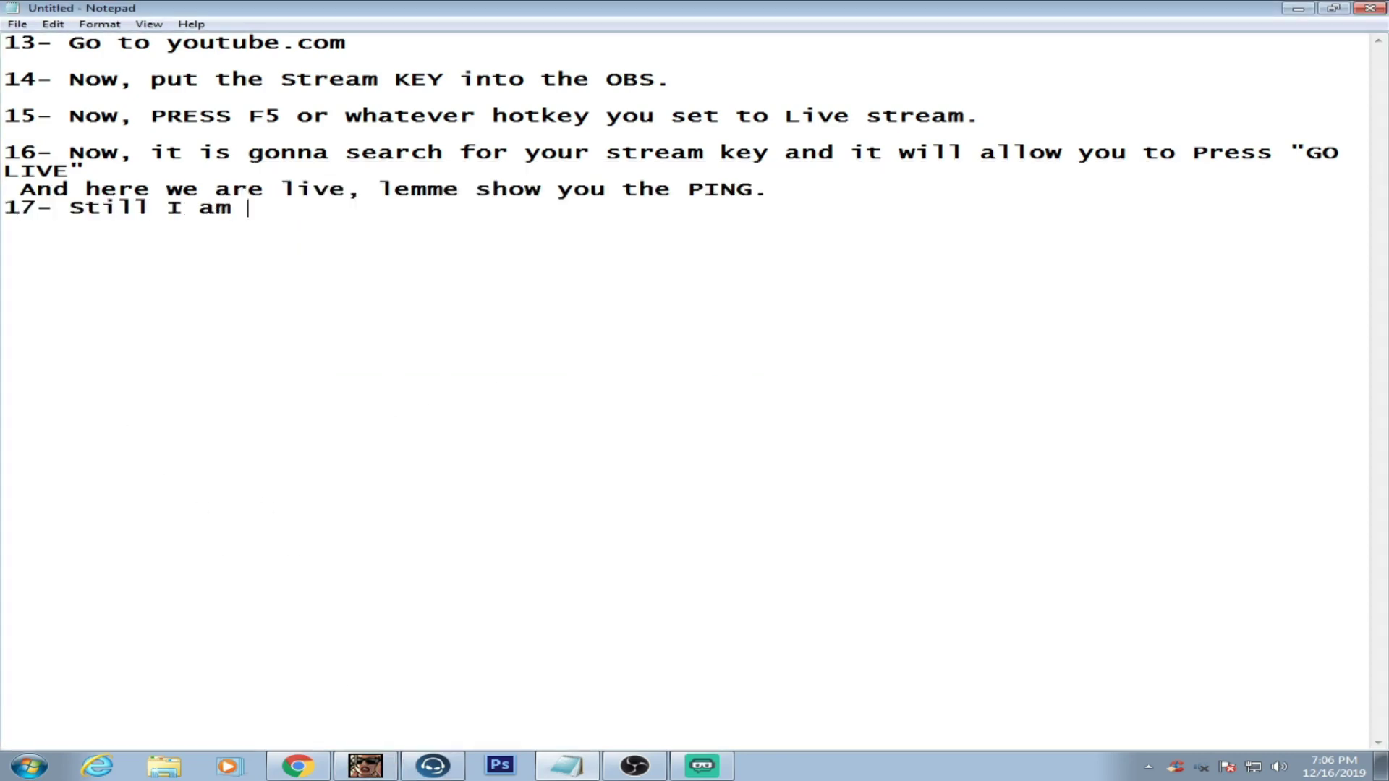
text(live and it is the )
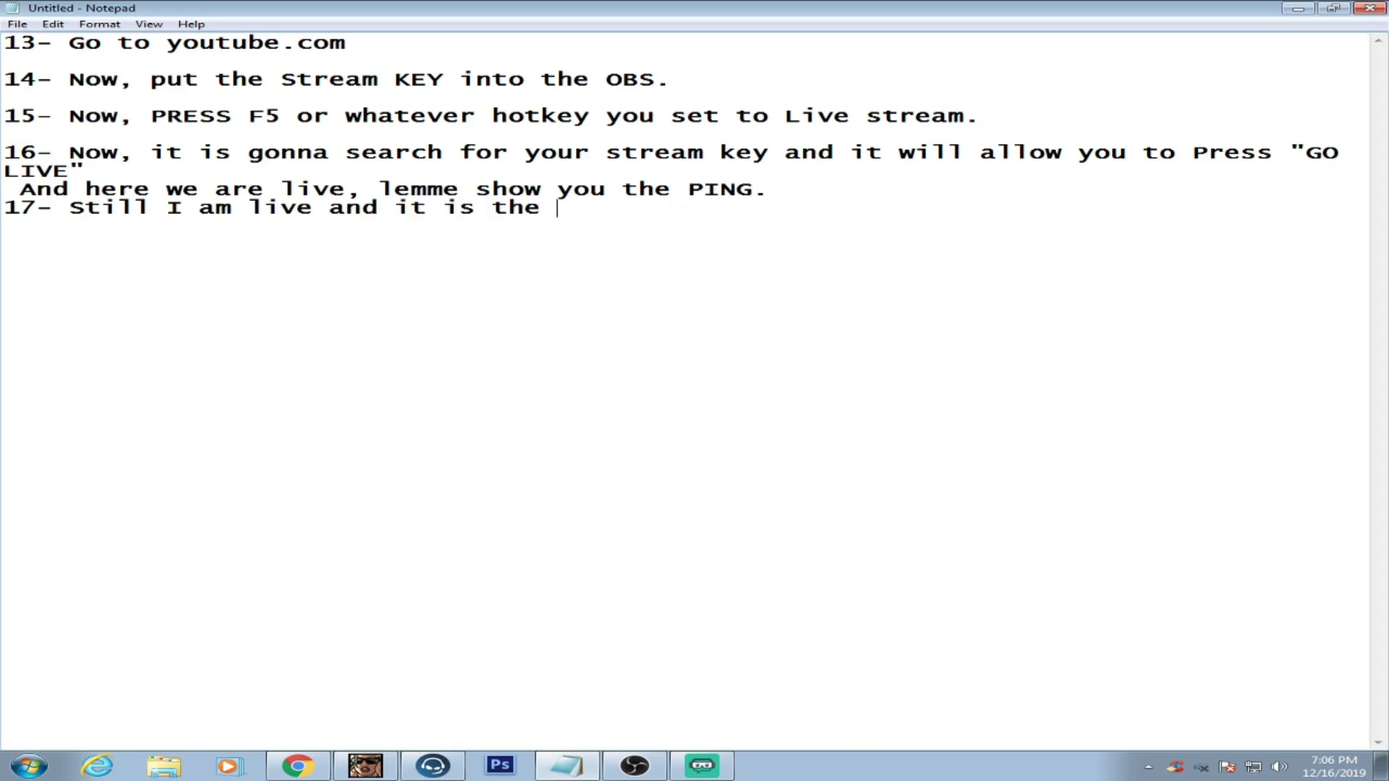
text(best ping in my )
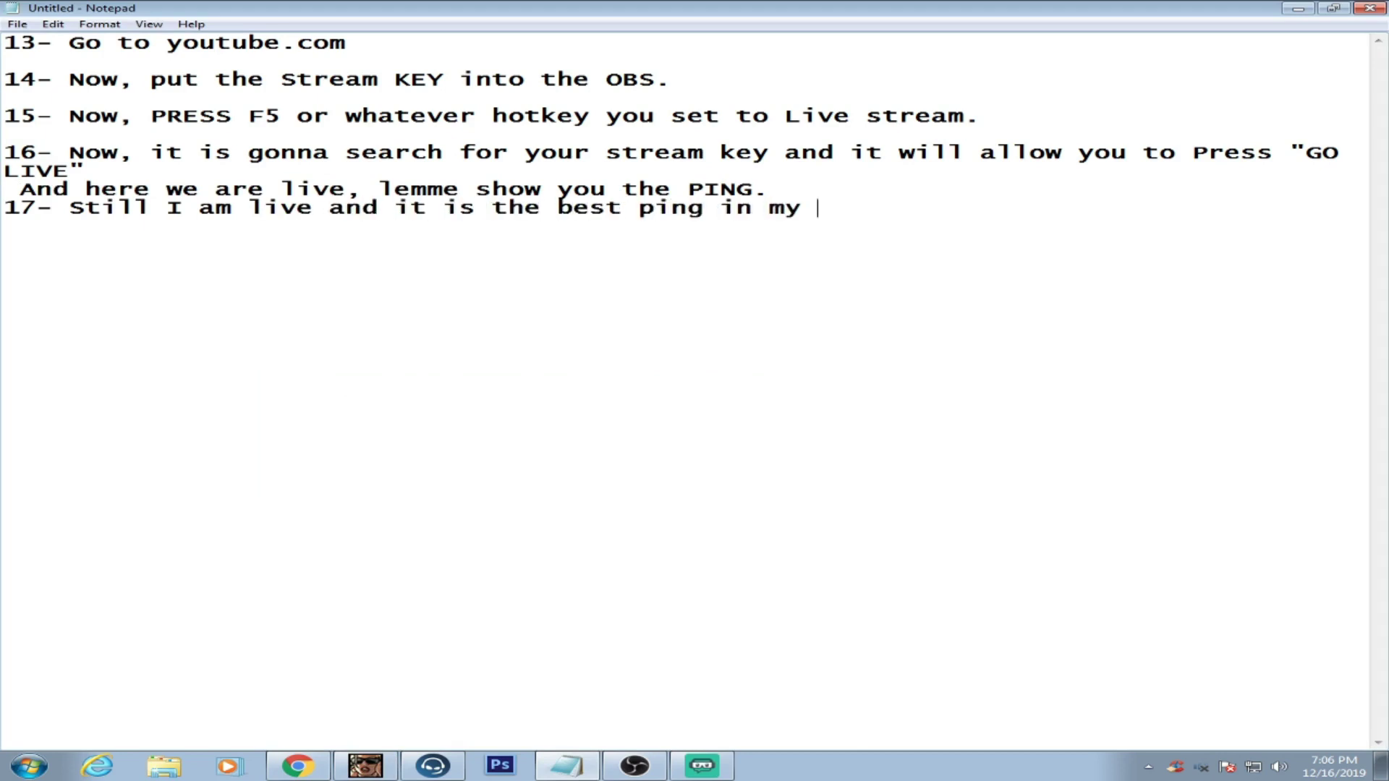
text(country.)
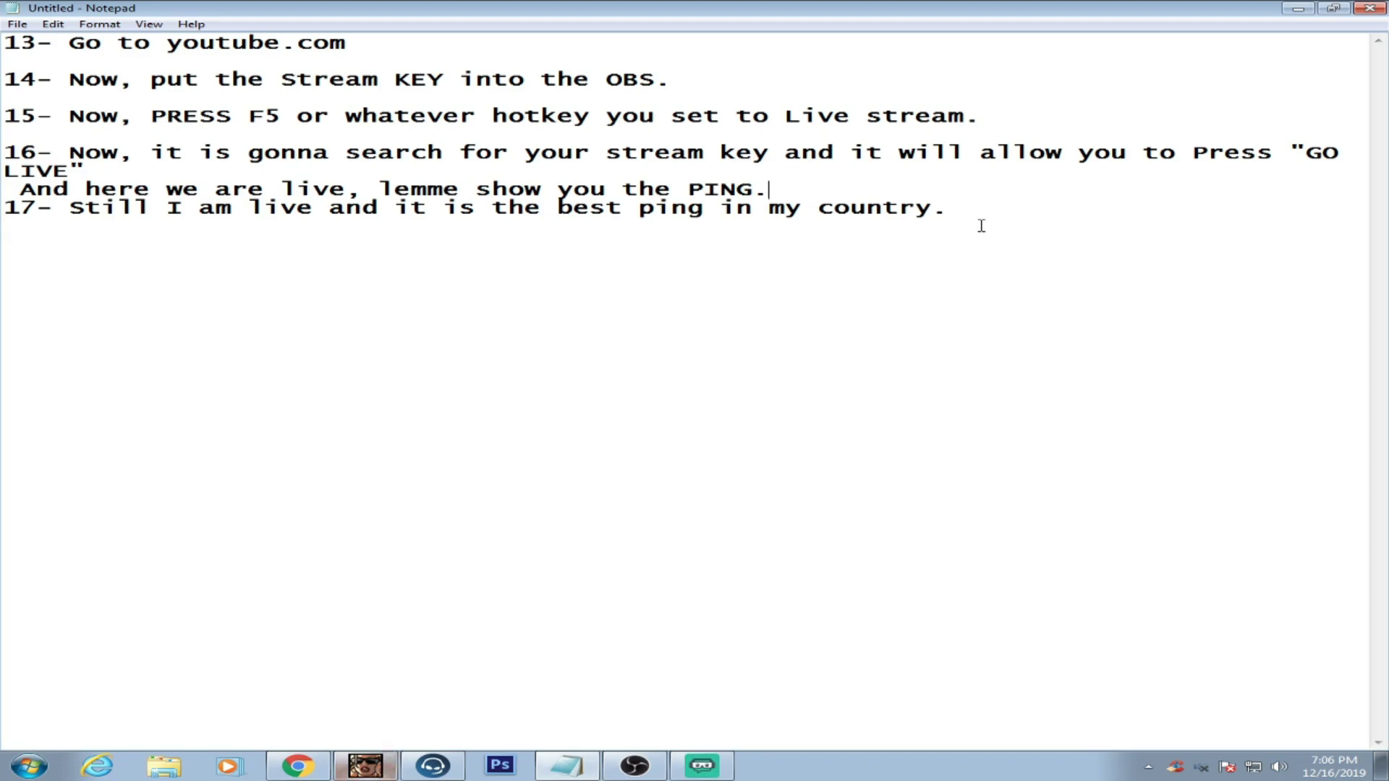
Reword the end of line 17 to "of my country/internet"
double_click(748, 209)
text(of my country)
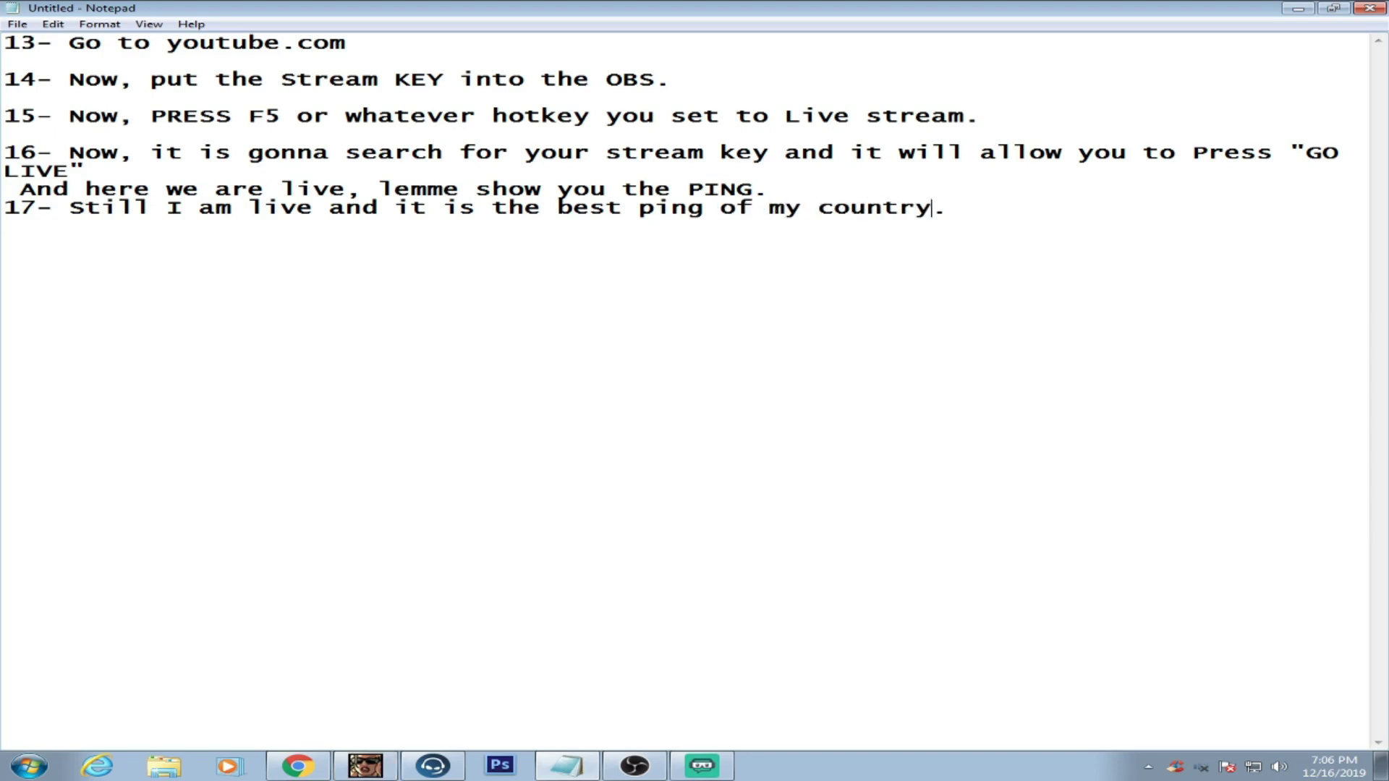
text(/internet)
key(Return)
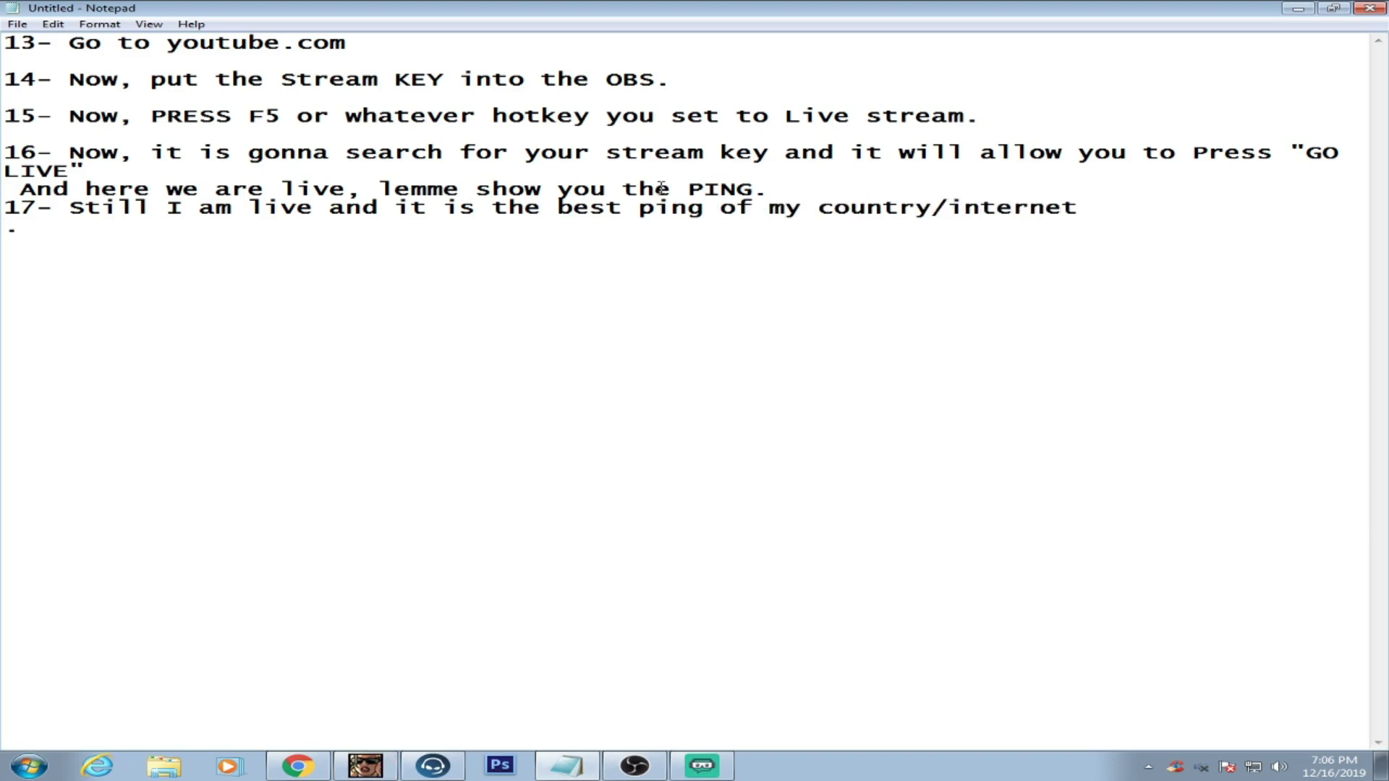
Check the TeamSpeak ping, then open YouTube in a new Chrome tab and play the live "Test." stream from the own channel page
click(432, 767)
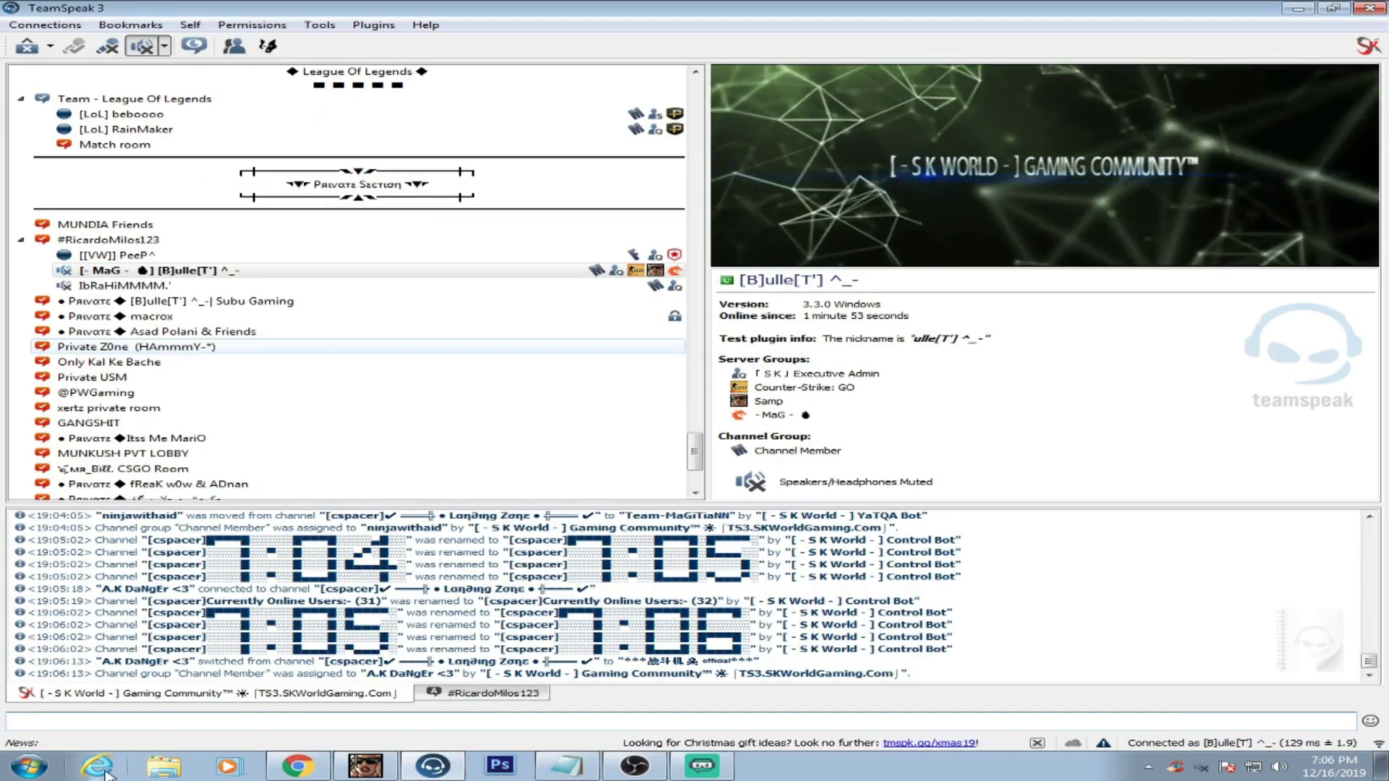
click(297, 766)
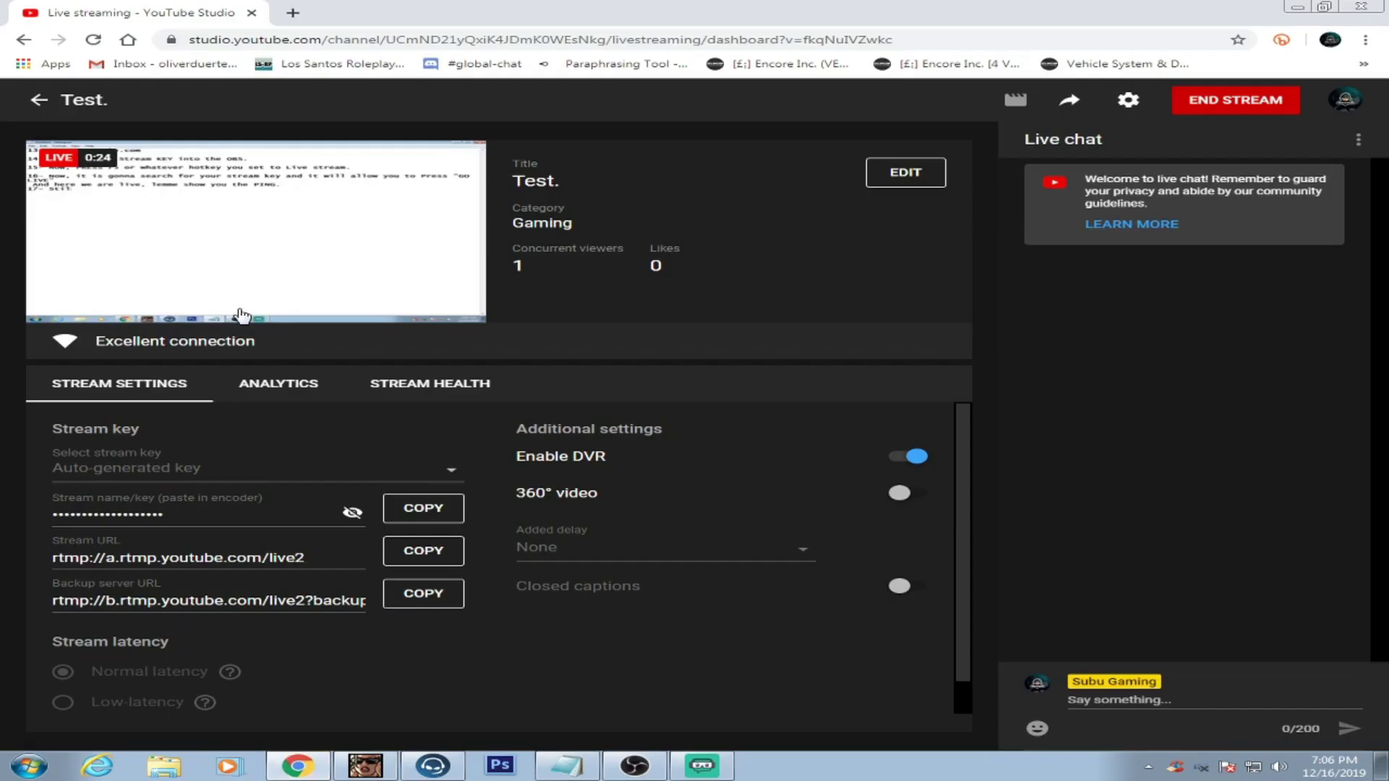
click(293, 13)
text(y)
click(316, 71)
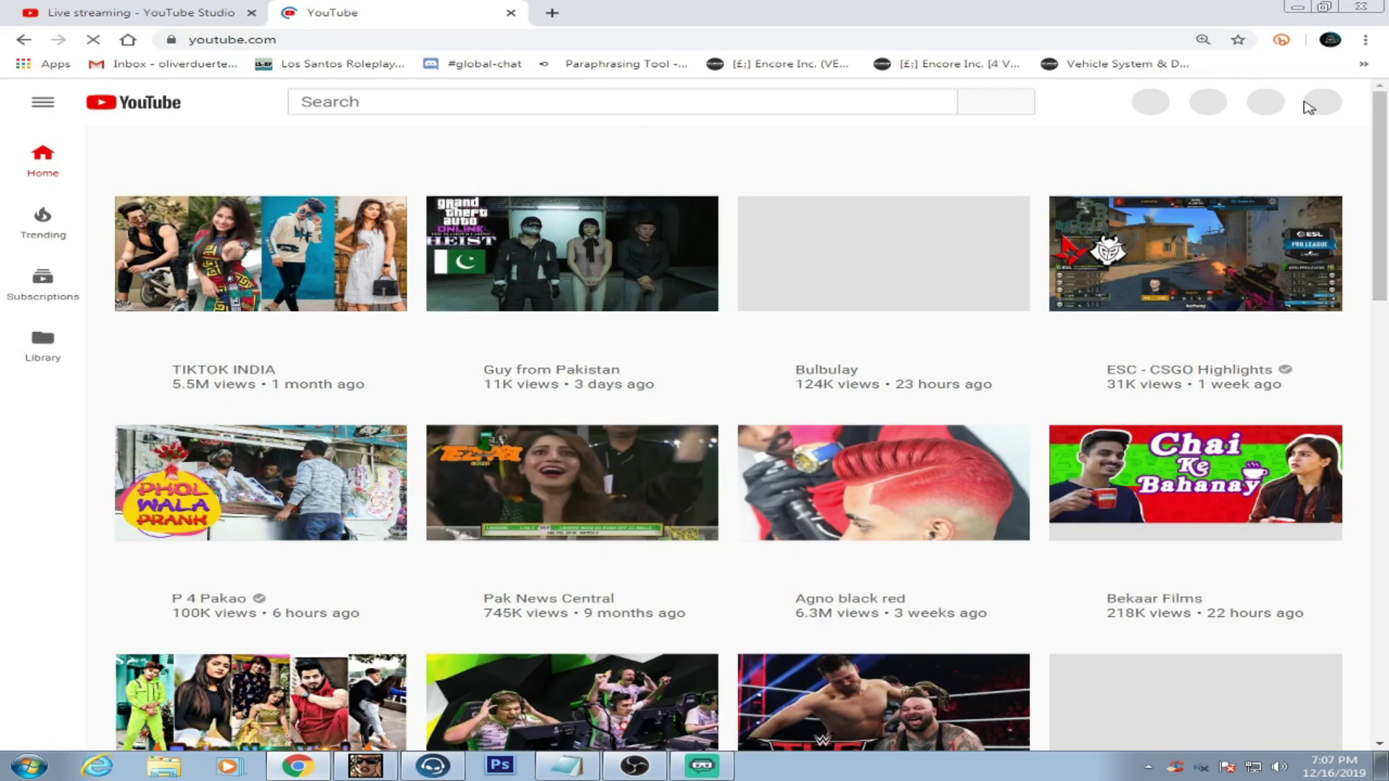
click(1314, 103)
click(1085, 226)
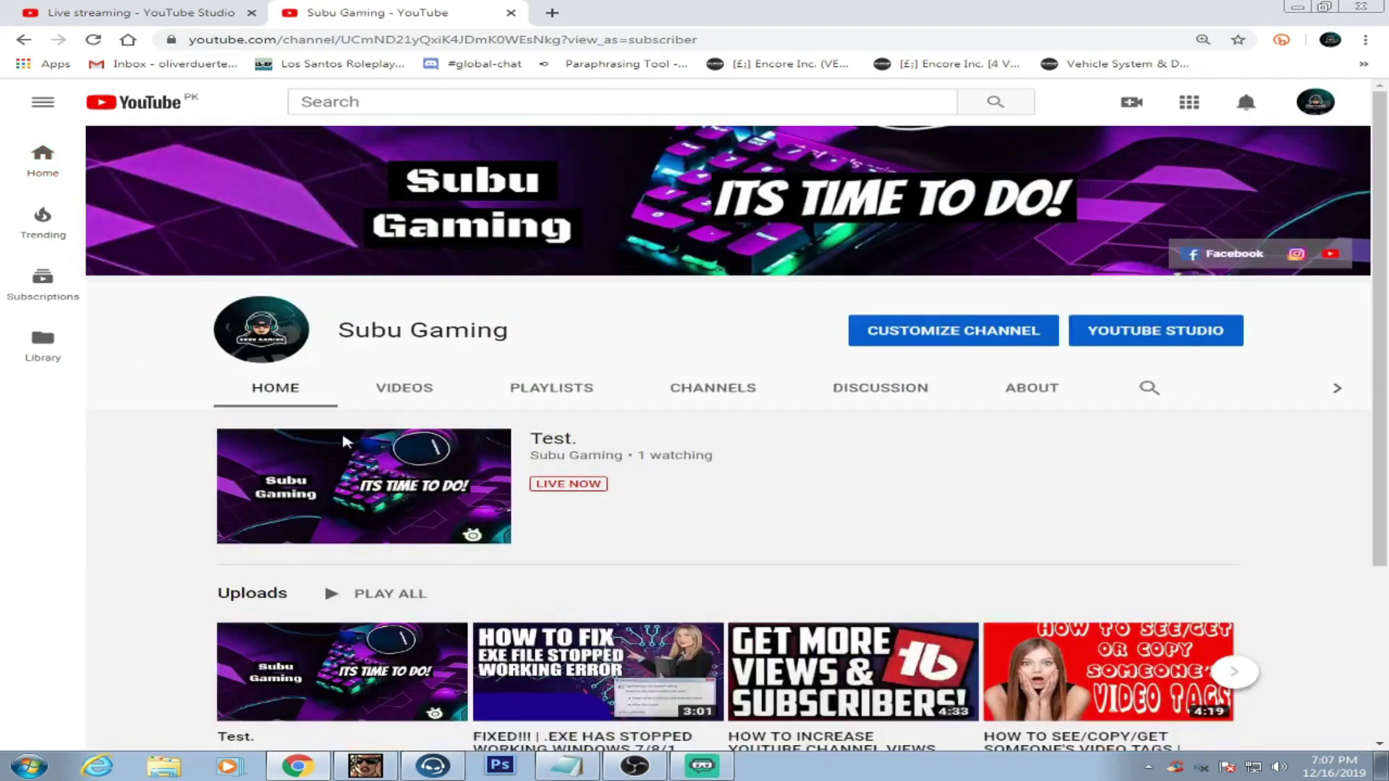
click(346, 442)
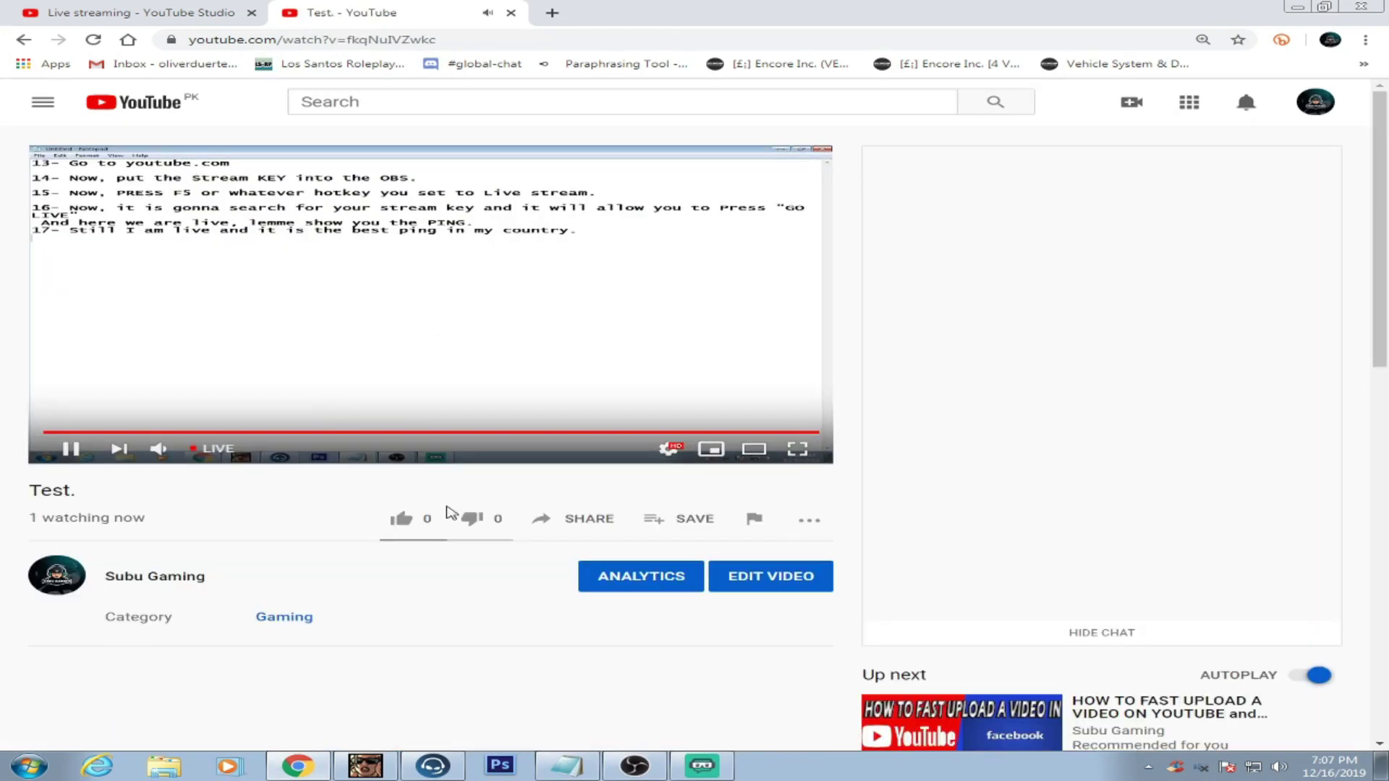
Check the TeamSpeak ping again and replace the Notepad text with "As you can see, I am live rn with a good ping!"
click(571, 765)
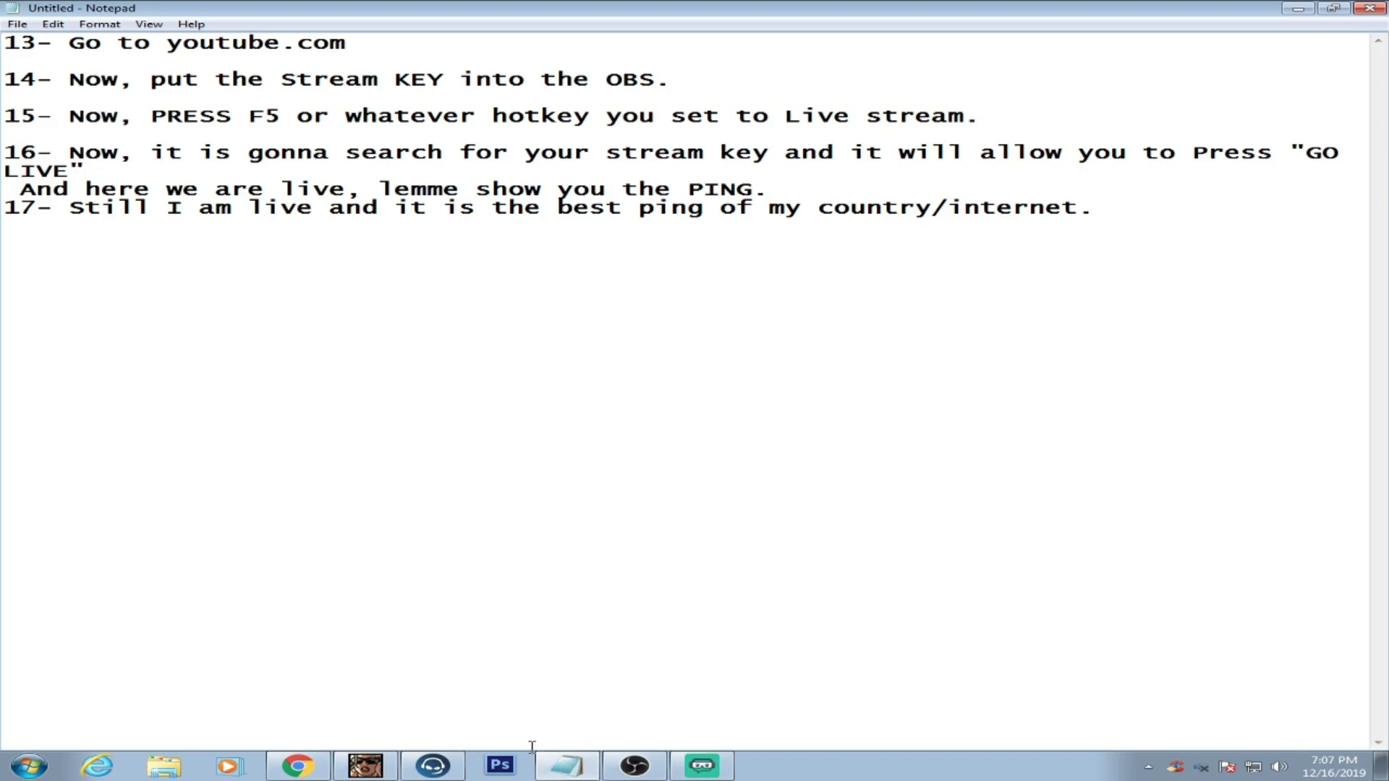
click(433, 769)
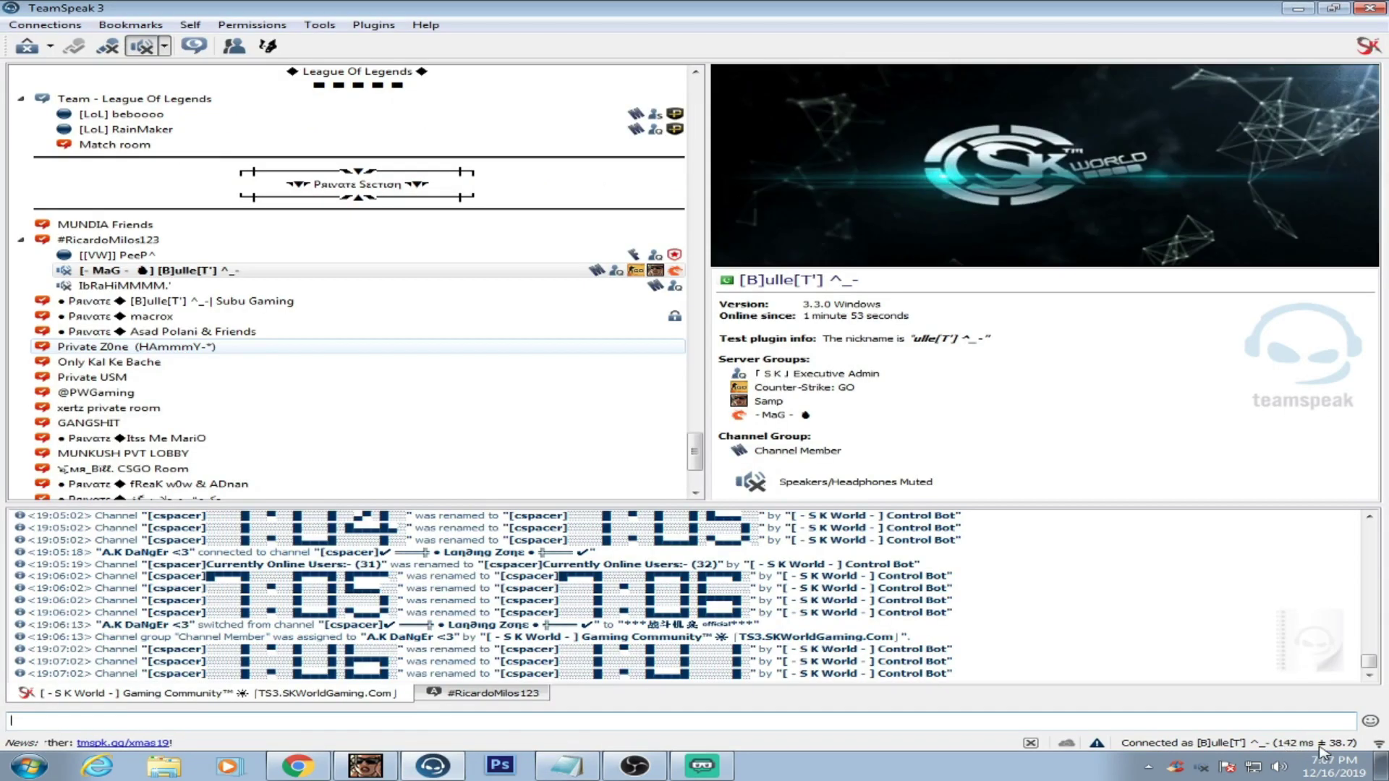
key(alt+Tab)
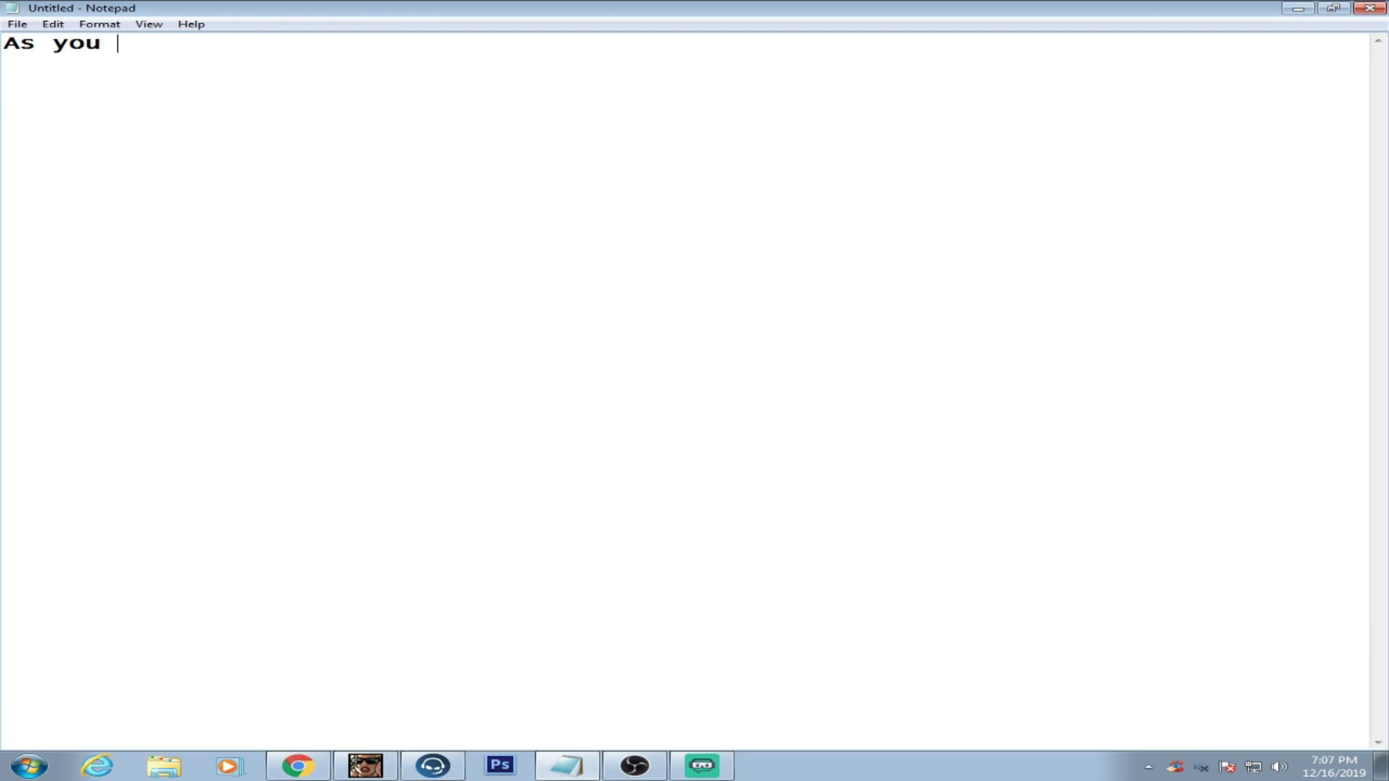
text(can see, I a)
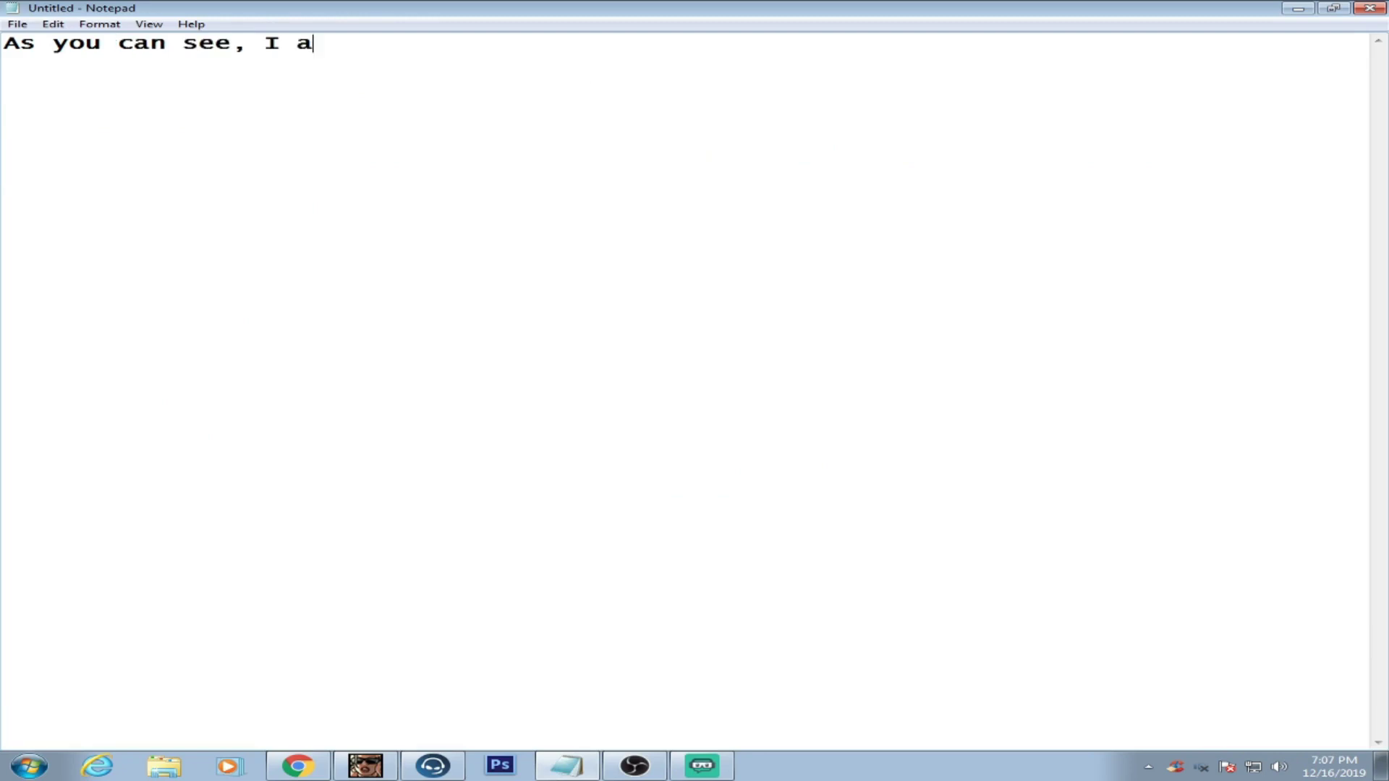
text(m live rn )
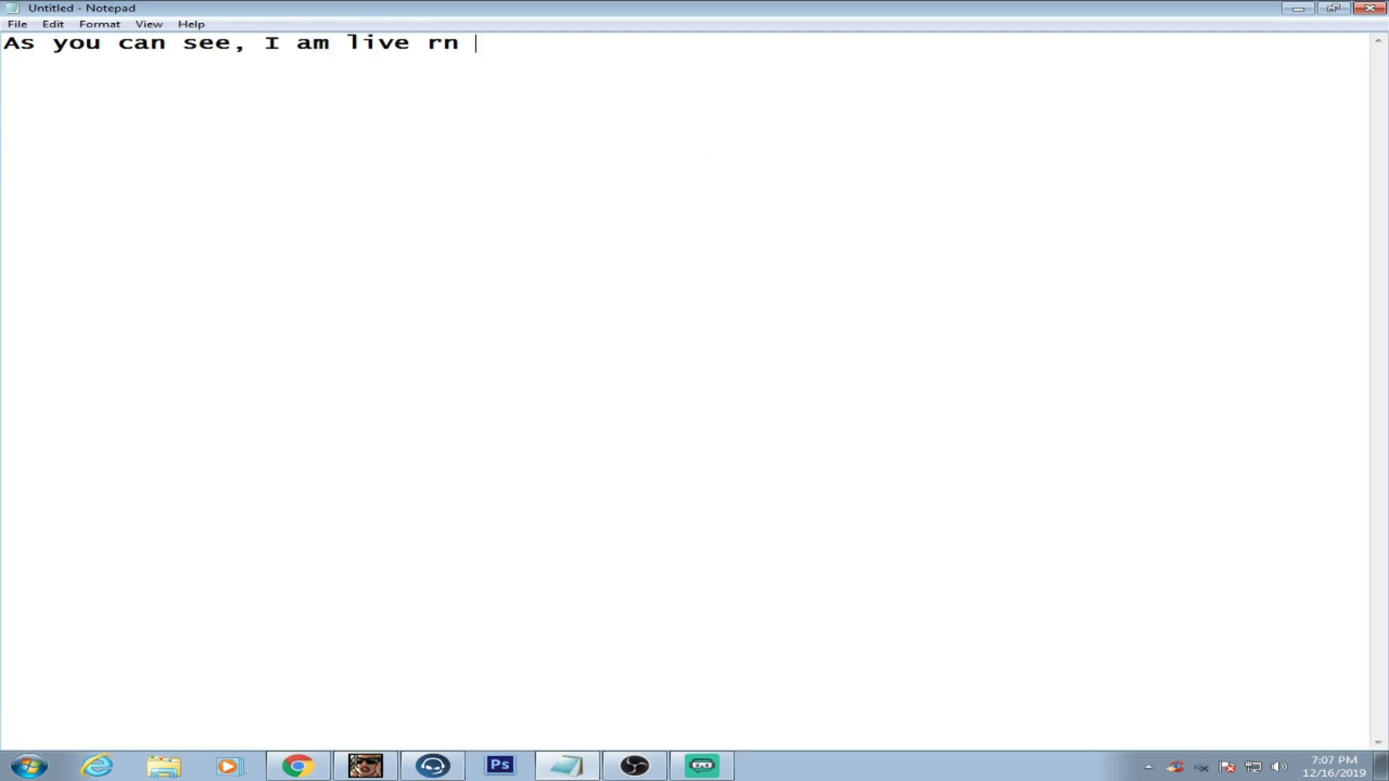
text(with a good ping!)
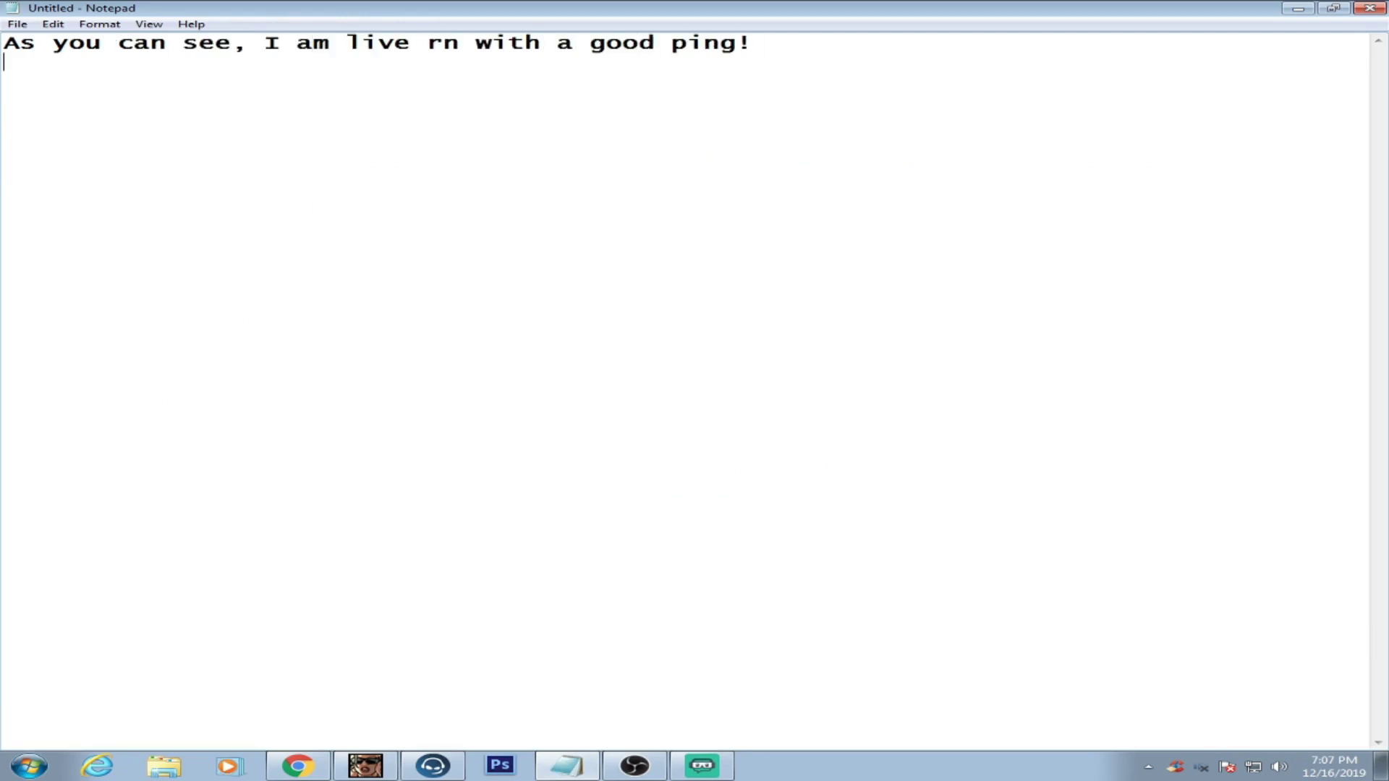
Add the line "Hope you guys gotta like the video so please like it!" and start another line with "Also"
text( Hope you guys gotat)
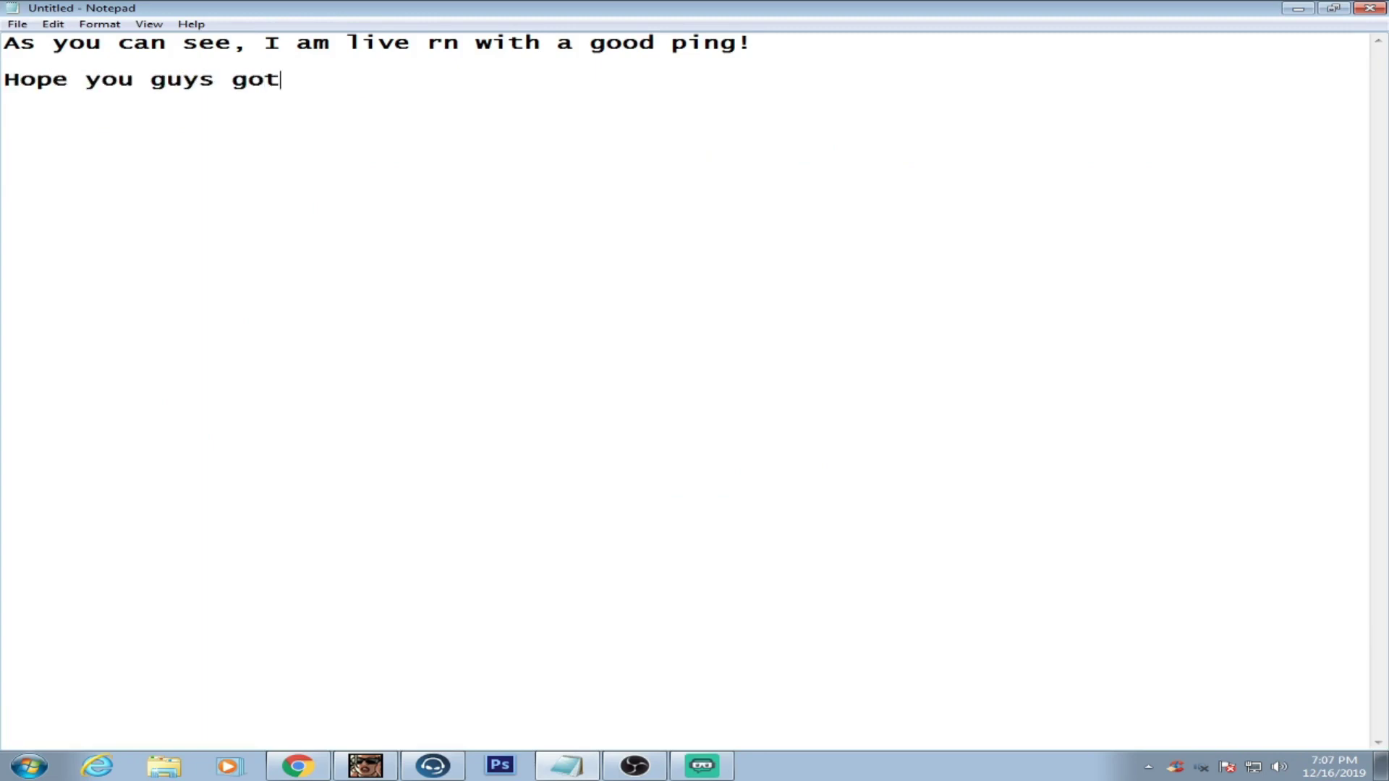
key(BackSpace)
key(BackSpace)
text(ta like the)
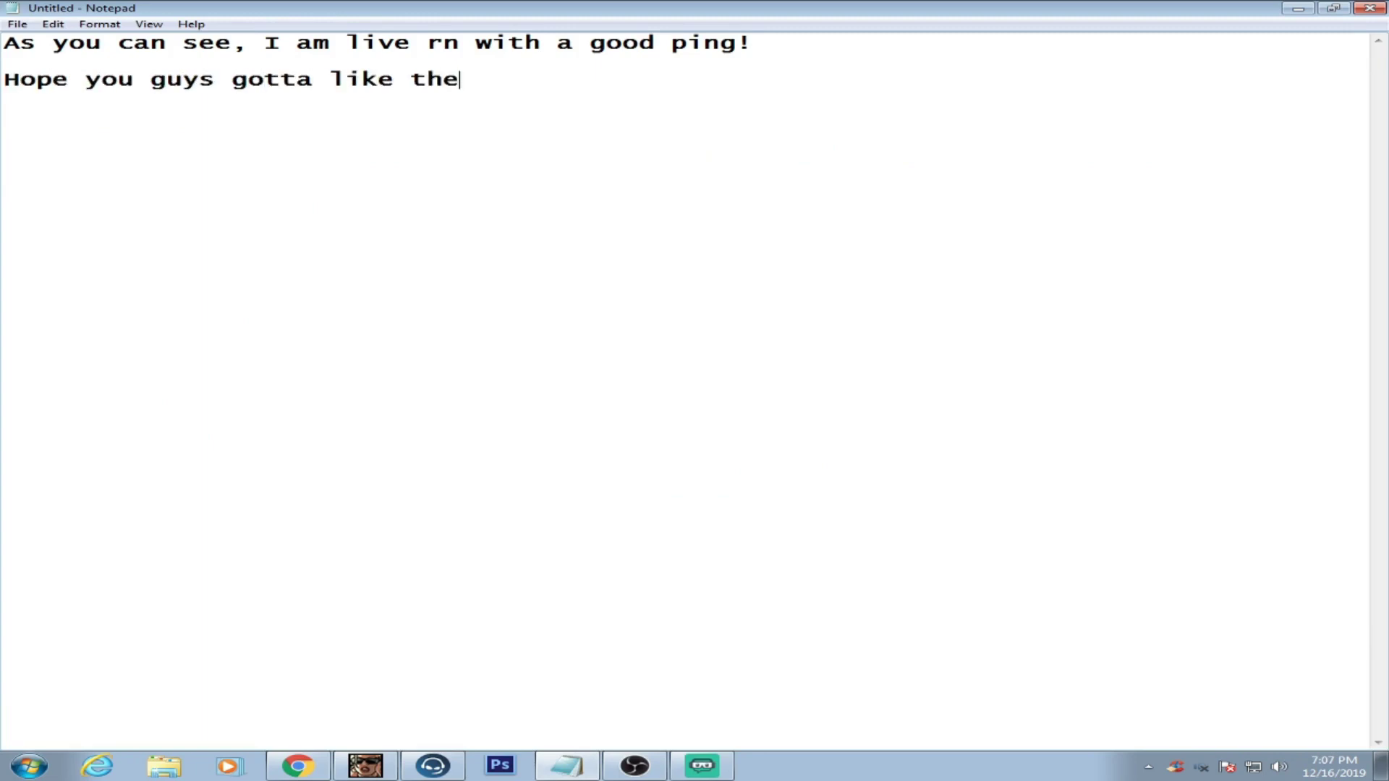
text( video s)
text(se lik)
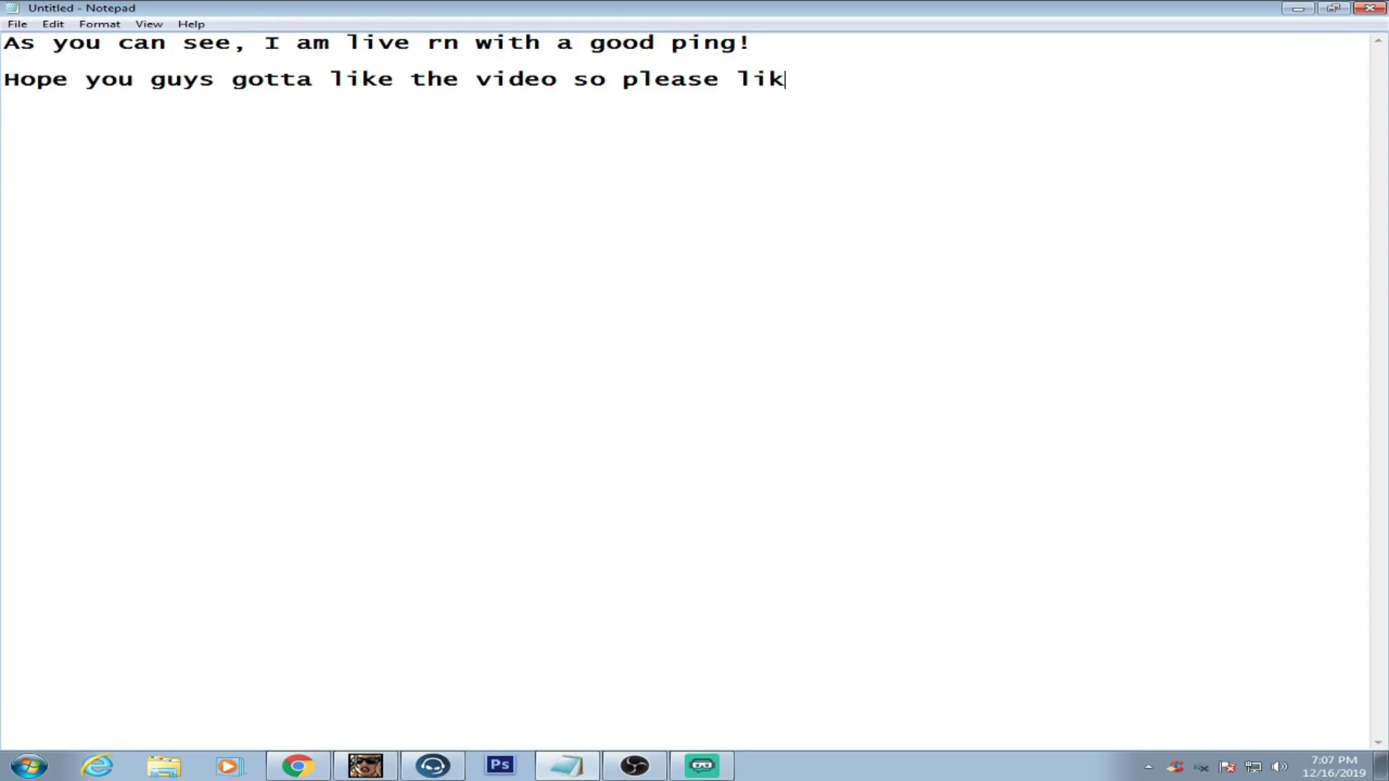
text(e itAlso)
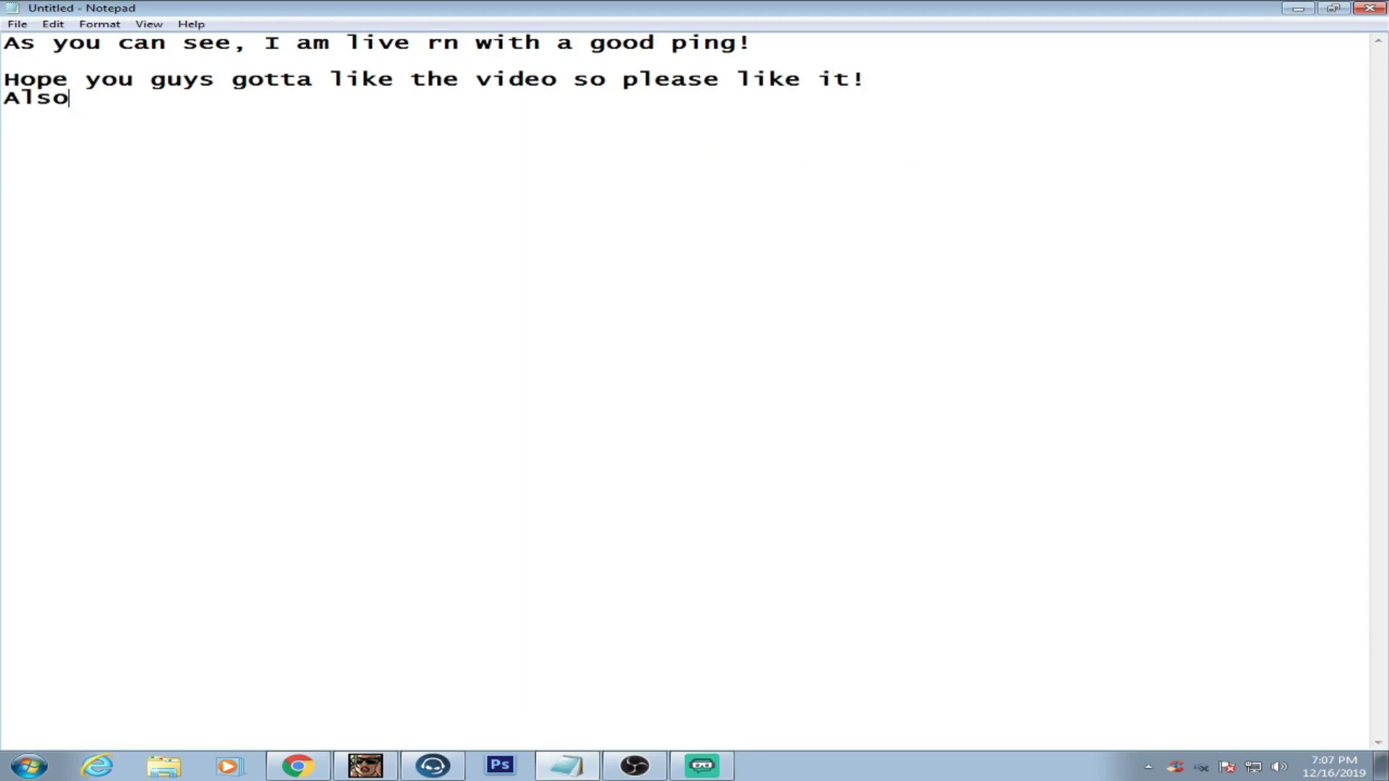
Complete the "Also" line with "subscribe the channel and like our Facebook page and follow us at Instagram!"
text( subscribe the c)
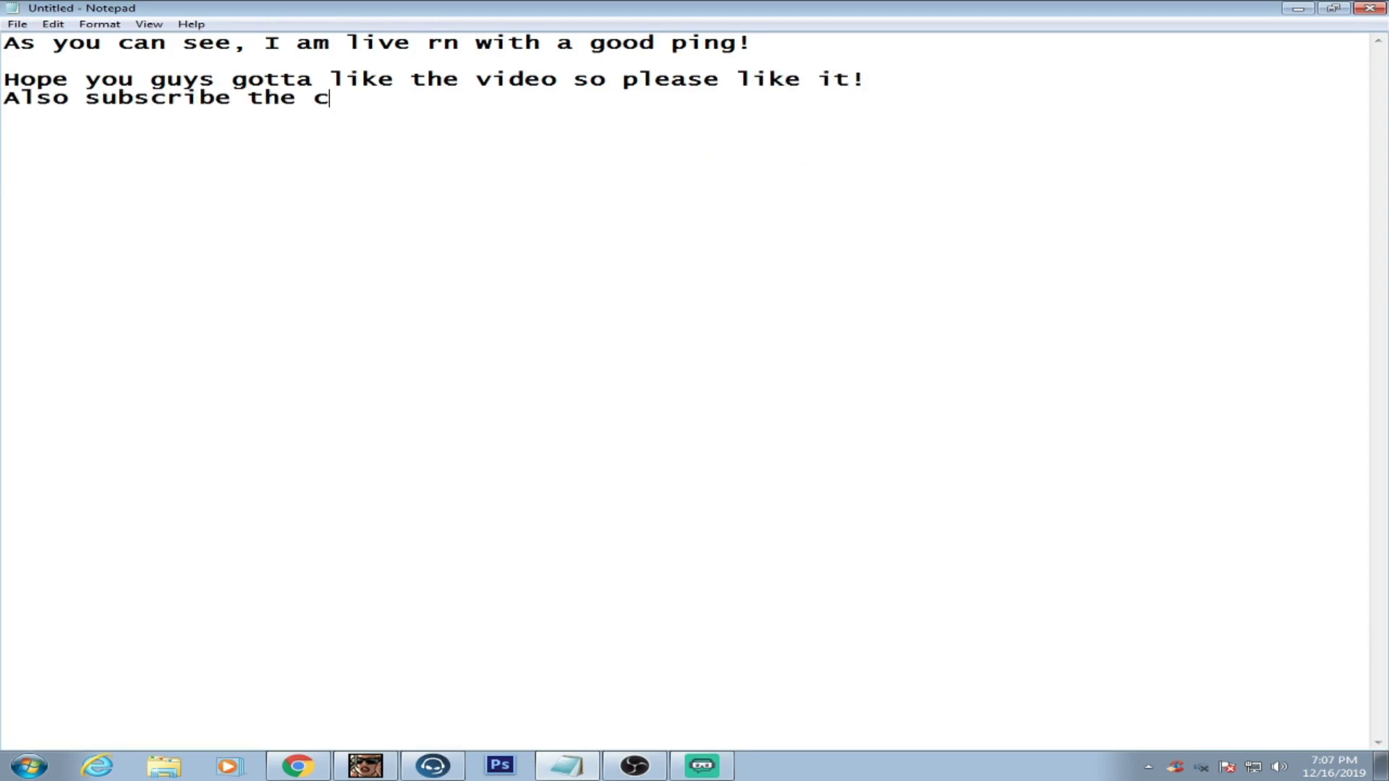
text(hannel and fo)
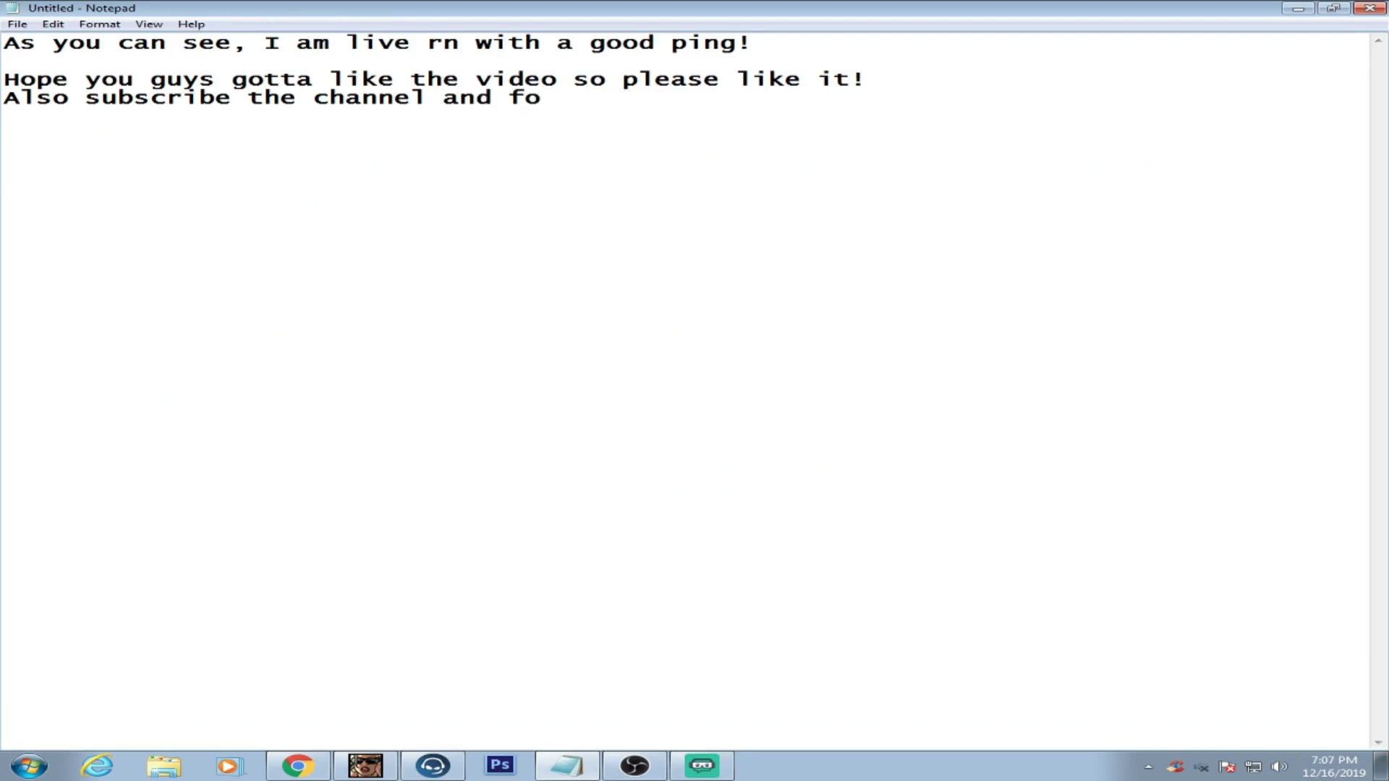
key(BackSpace)
key(BackSpace)
text(like our Facebo)
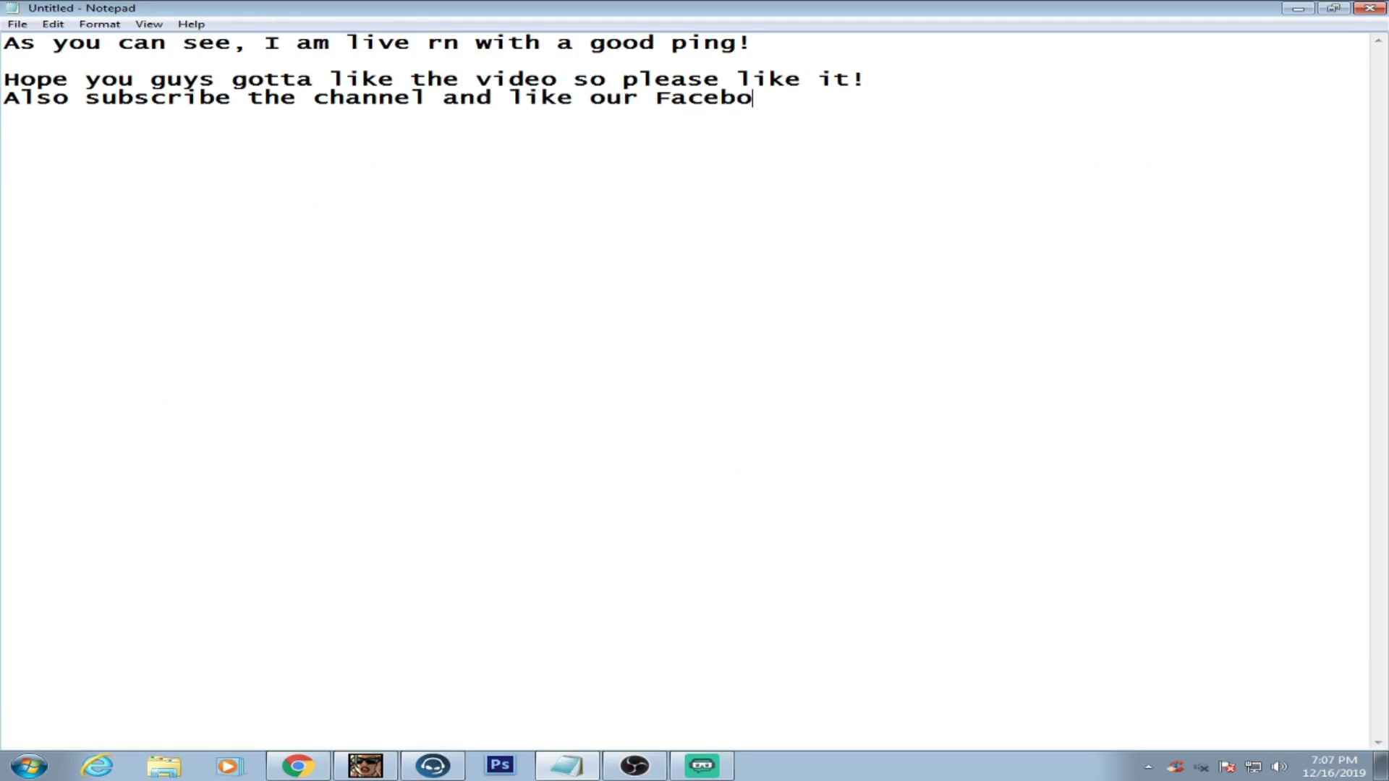
text(ok page and f)
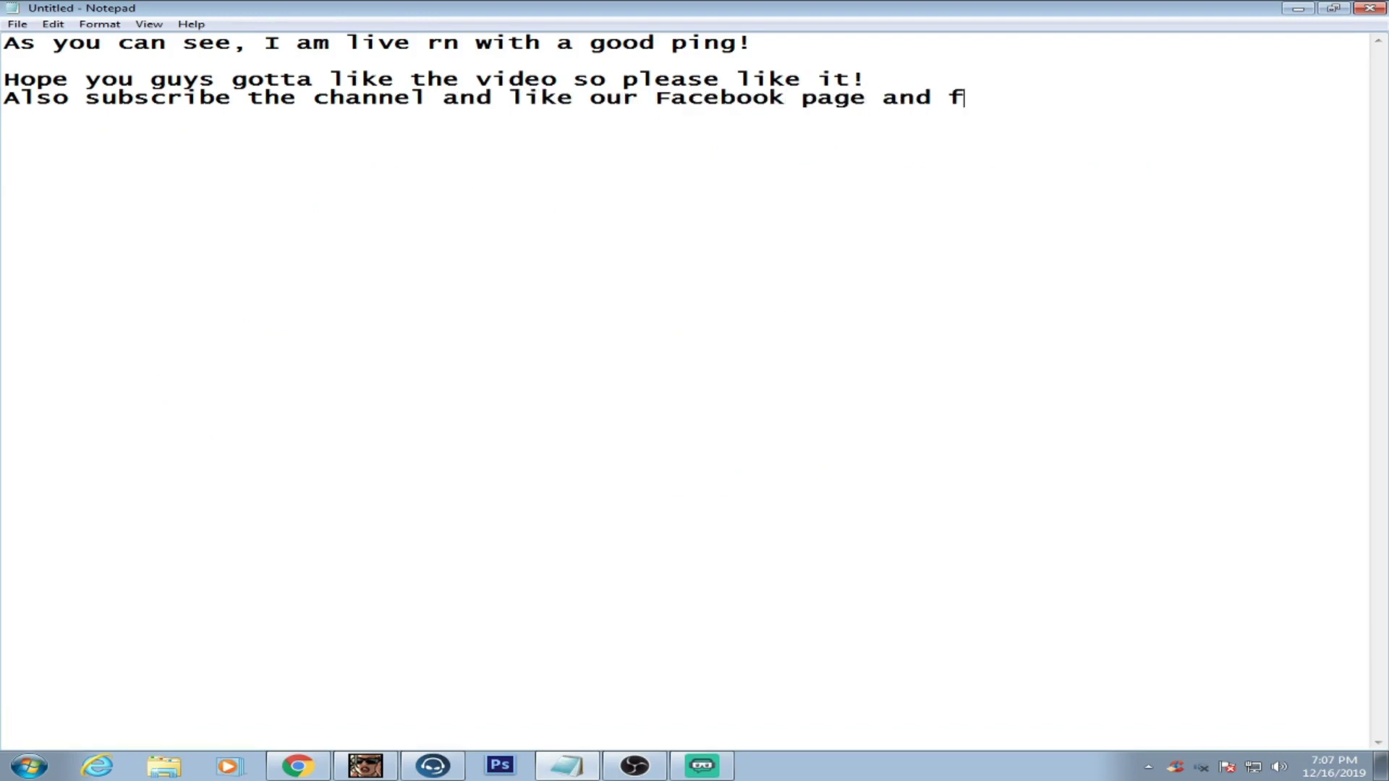
text(ollolw u)
text( us)
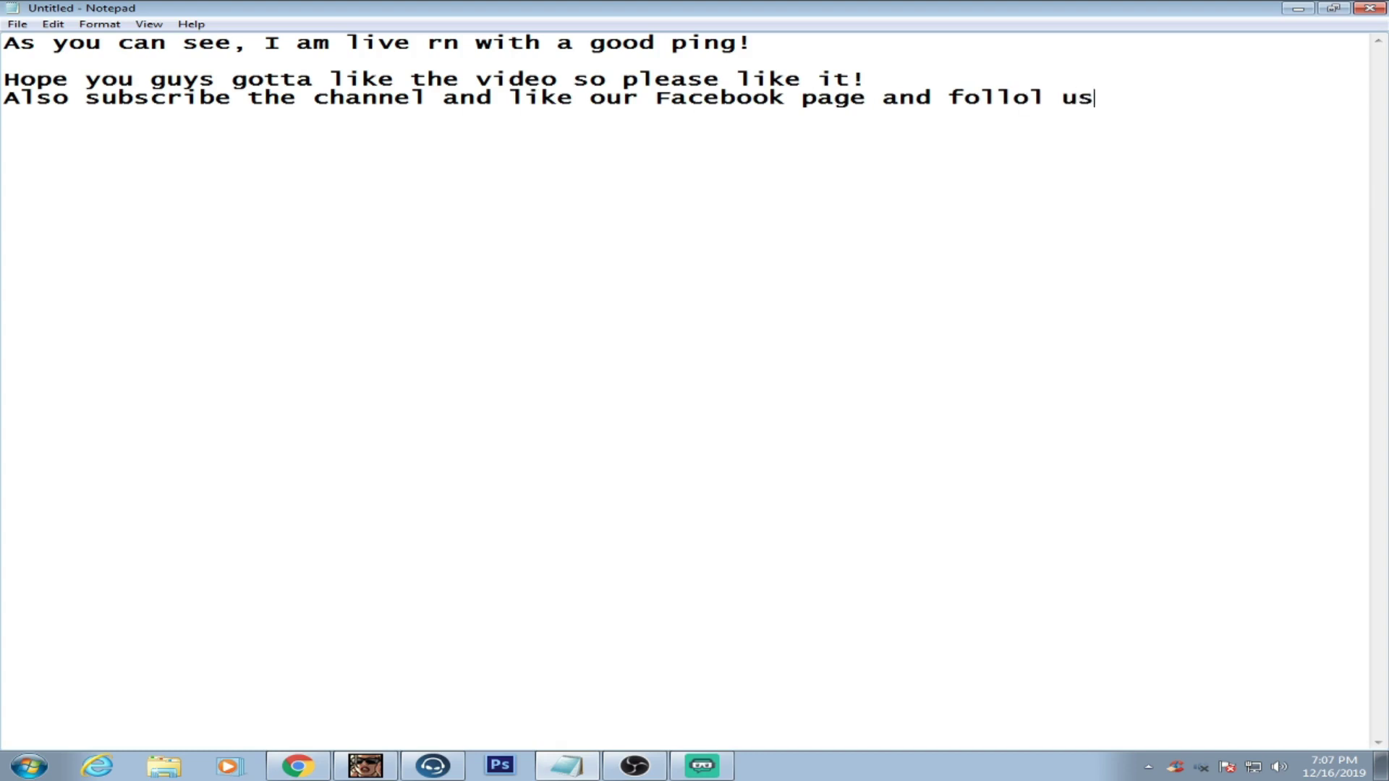
key(BackSpace)
key(BackSpace)
key(BackSpace)
text(w us at Ins)
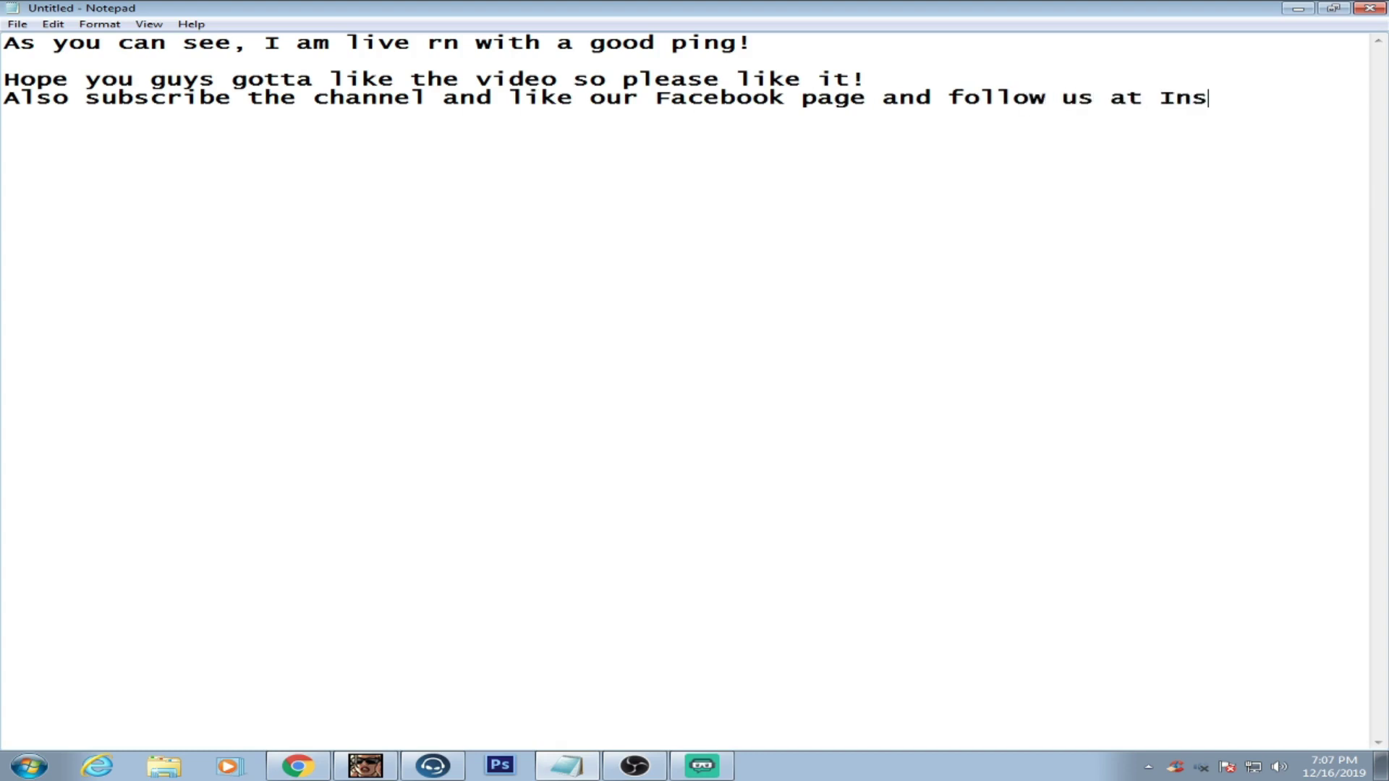
text(tagram!)
Below the Instagram line, add a line beginning "-Links in the"
key(Return)
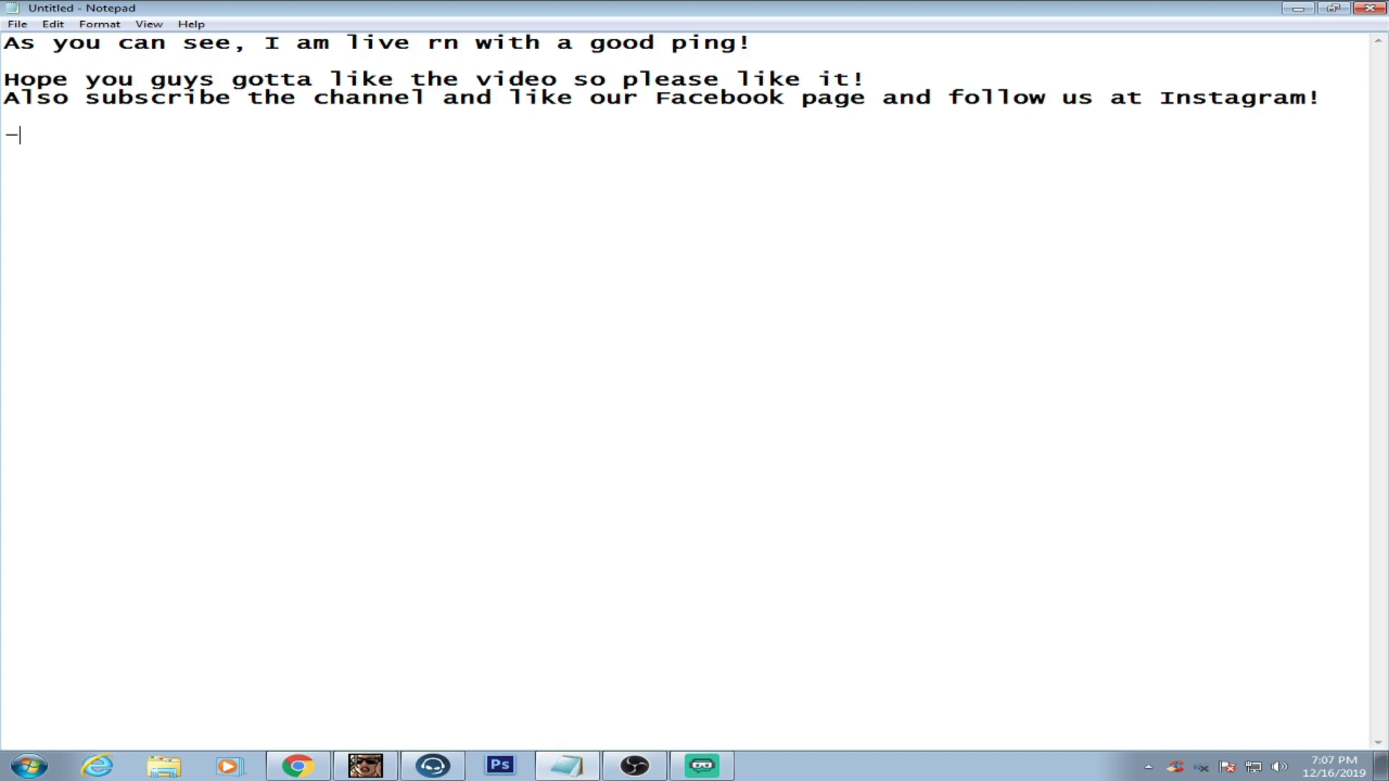
text(-Links in the DES)
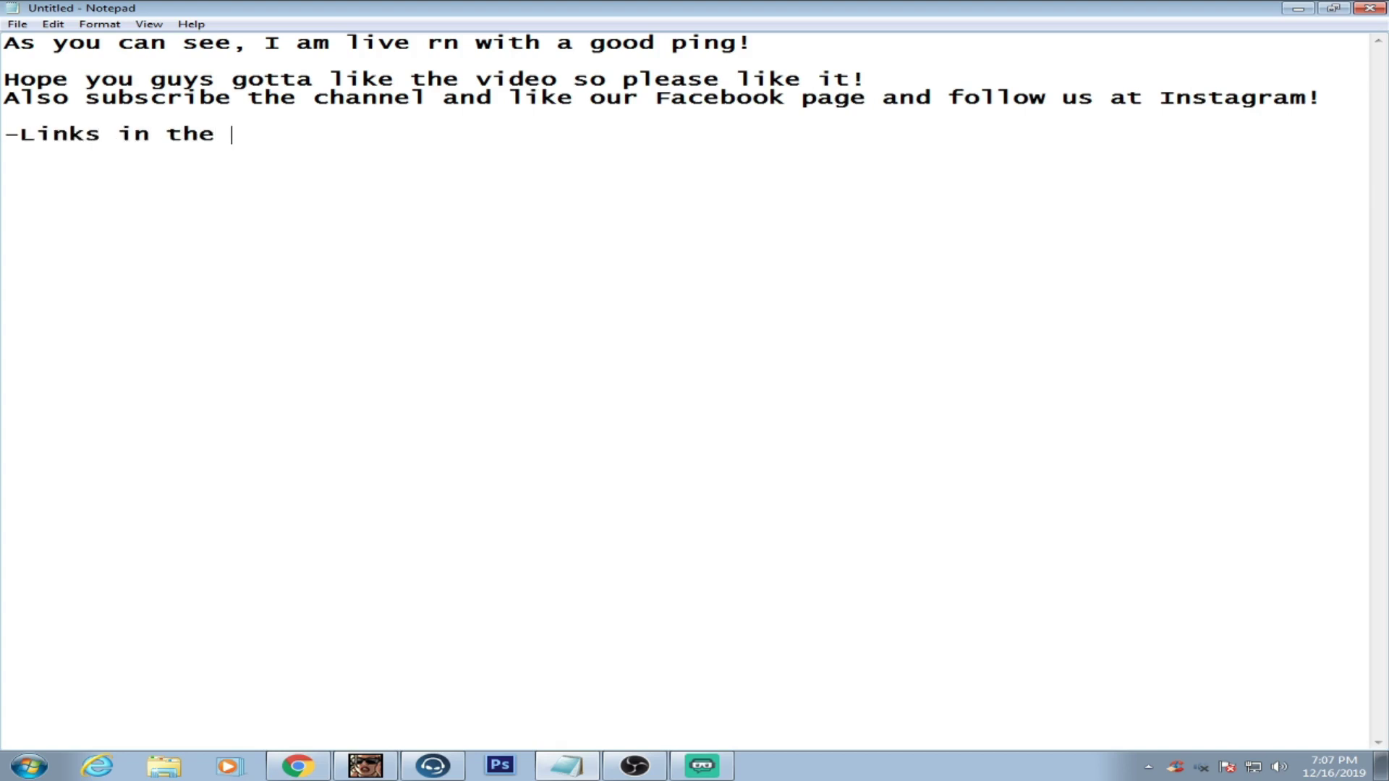